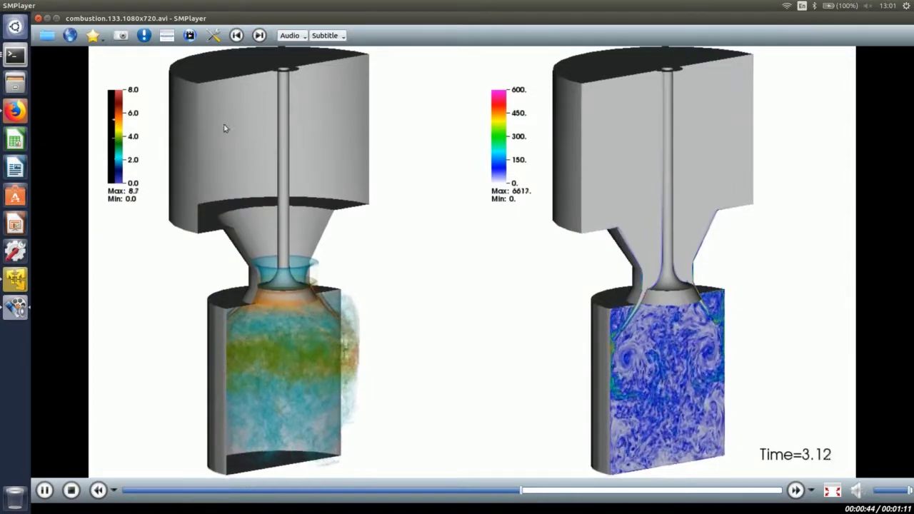
Step: Close the combustion video player and the terminal window showing the Videos folder listing
left_click(39, 19)
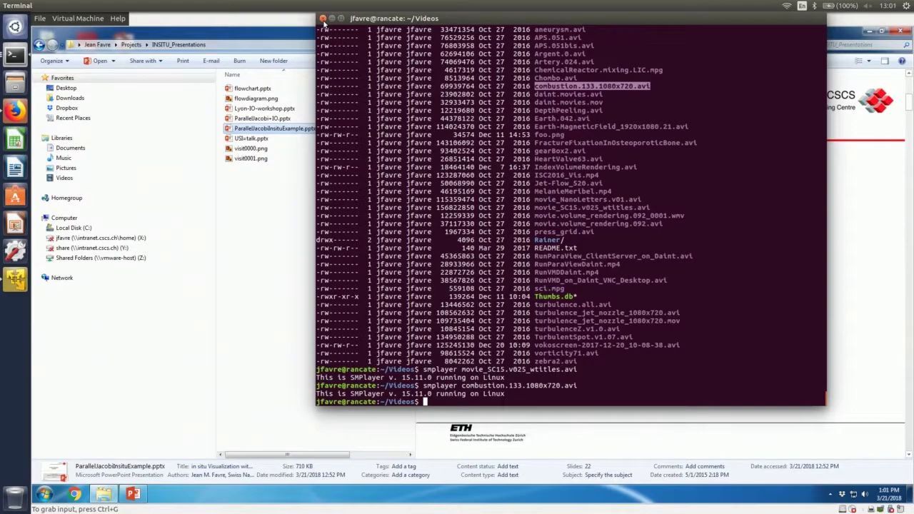
left_click(323, 19)
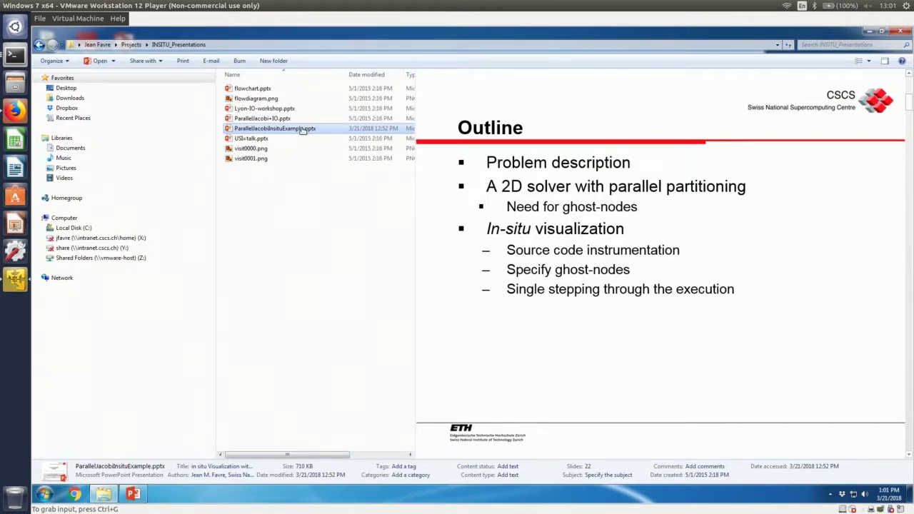
Step: Open ParallelJacobiInsituExample.pptx and start the slide show from its title slide
scroll(661, 271, "down", 1)
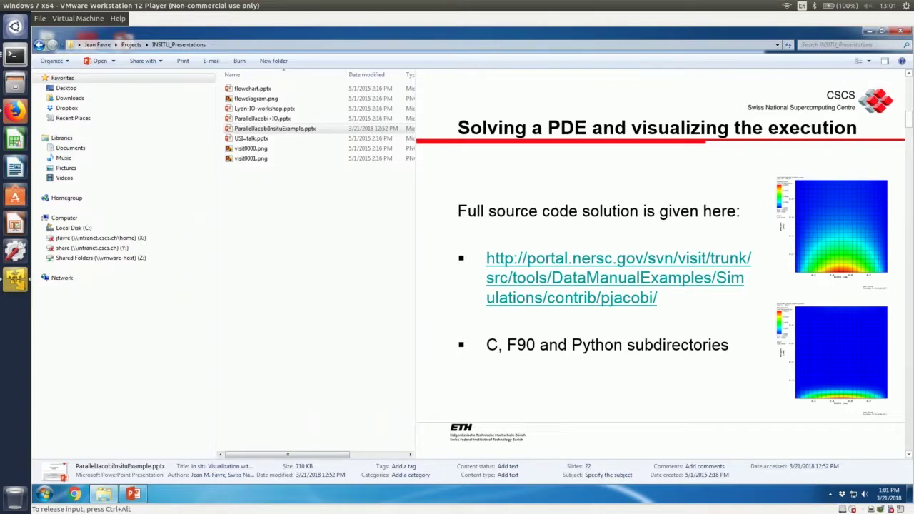
key("ctrl+alt")
left_click(282, 130)
double_click(283, 129)
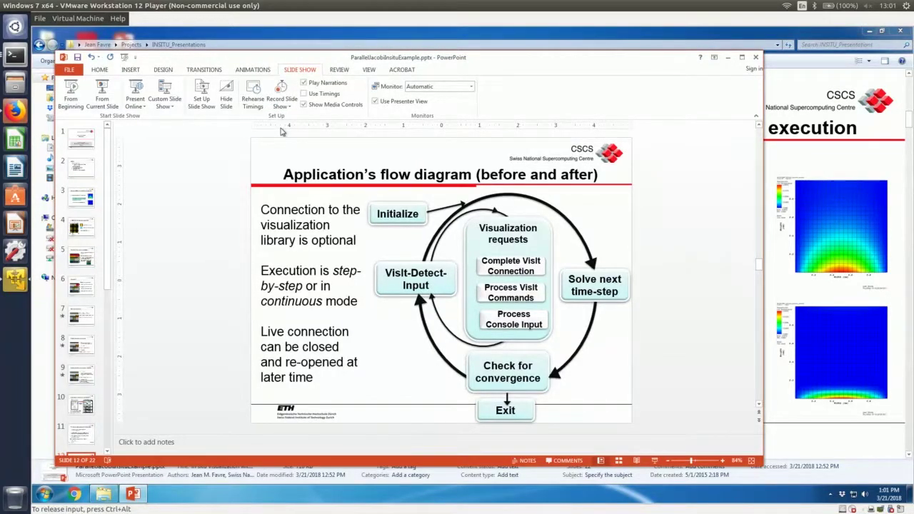
left_click(82, 136)
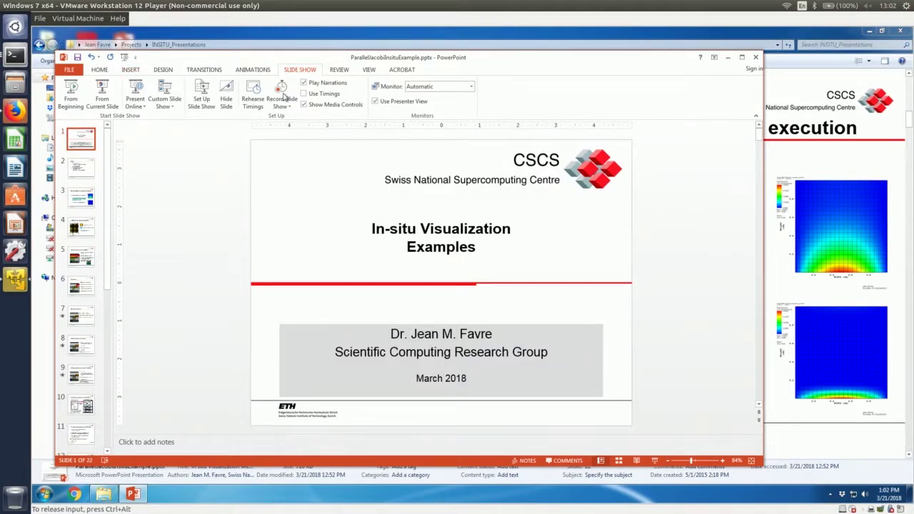
left_click(102, 95)
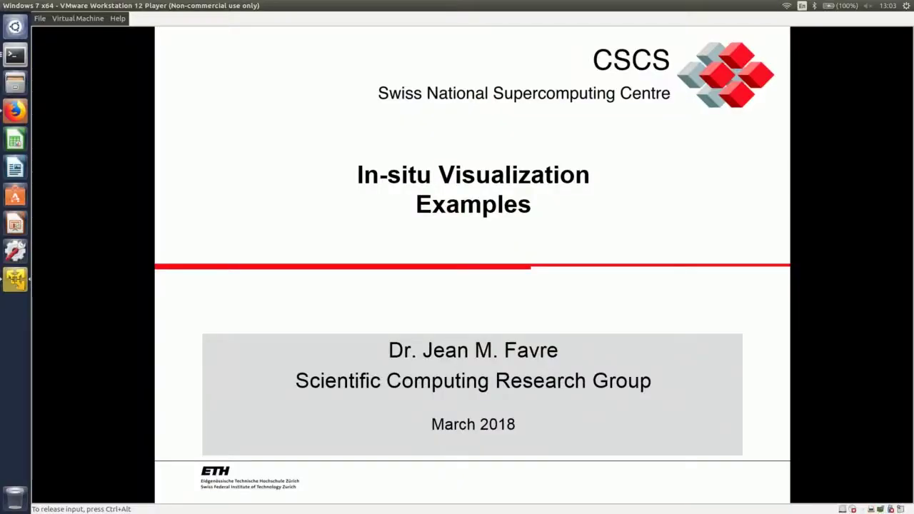
Step: Present the slides from the outline through the PDE problem and 2D grid partitioning to "I/O patterns"
key("Page_Down")
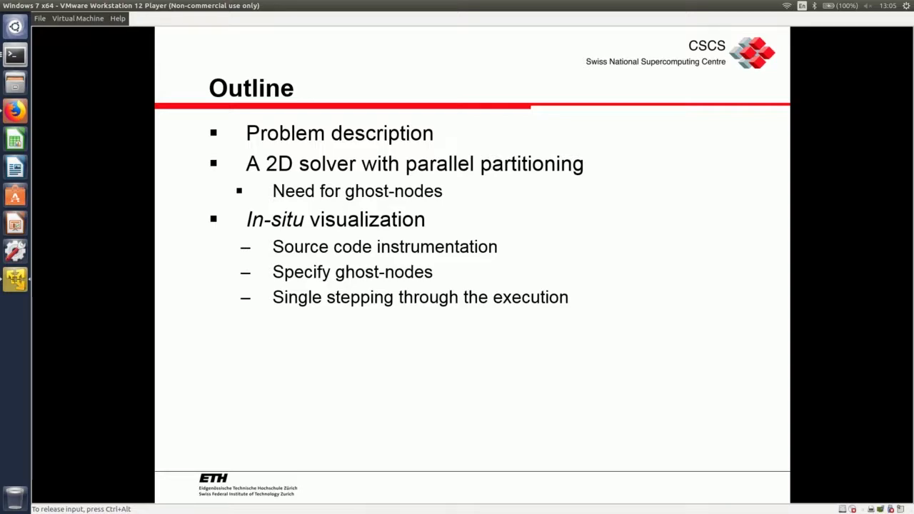
key("Right")
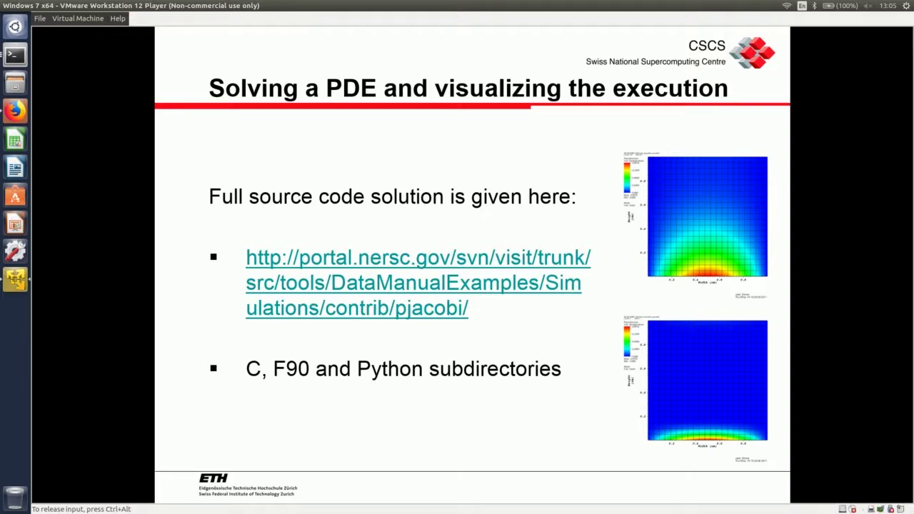
key("Right")
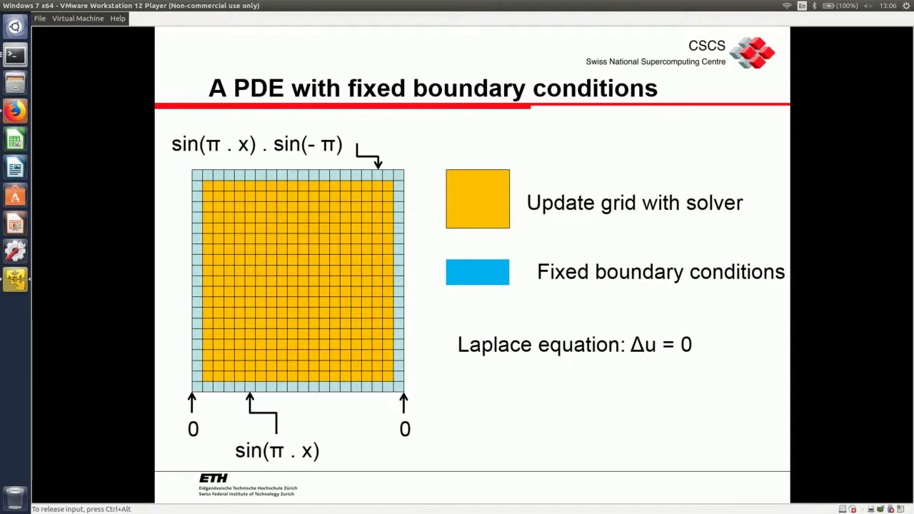
key("Right")
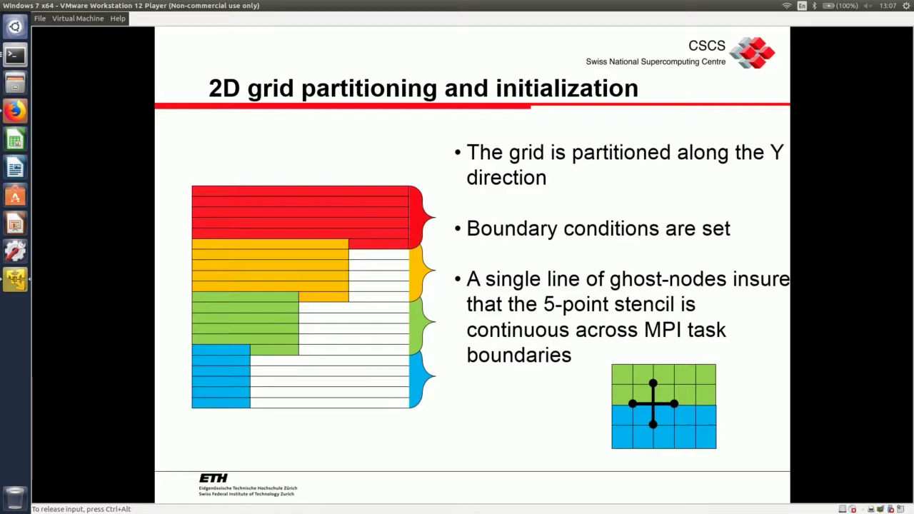
key("Right")
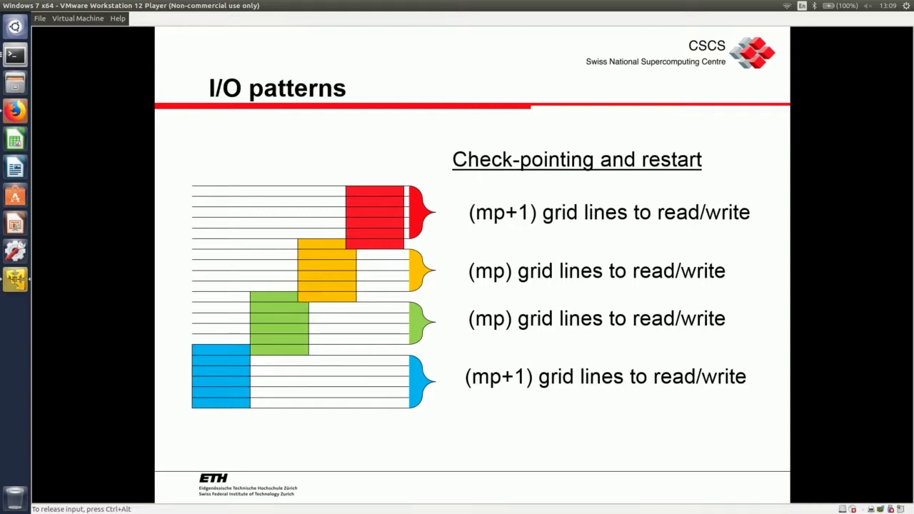
Step: Present the ghost data exchange and the original and remodeled iteration task slides, playing their arrow animations
key("Right")
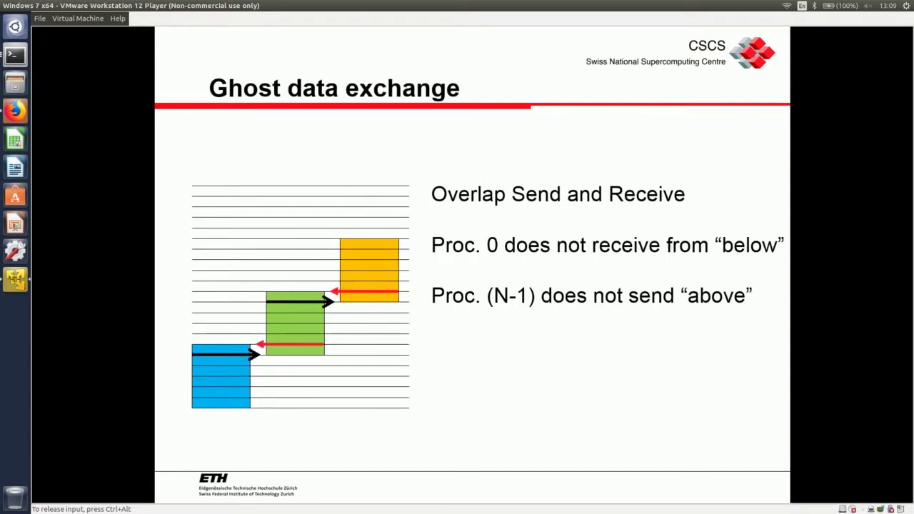
key("Right")
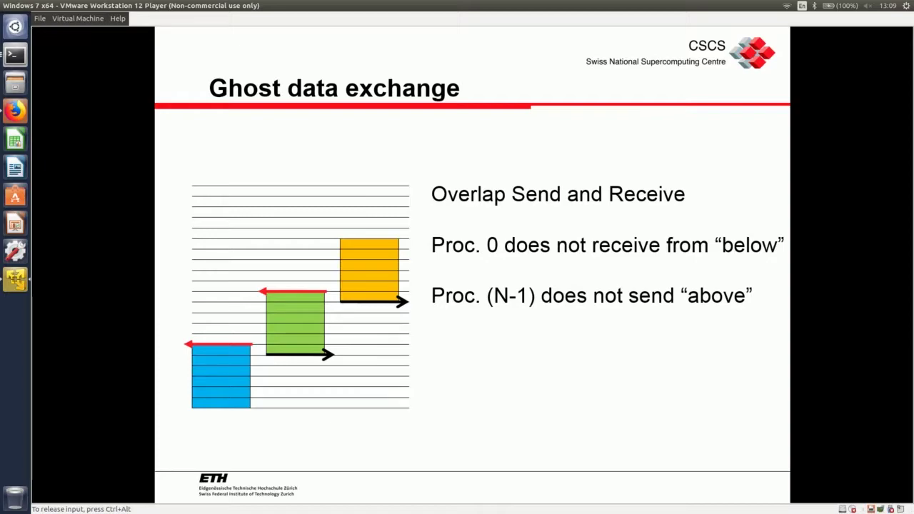
key("Right")
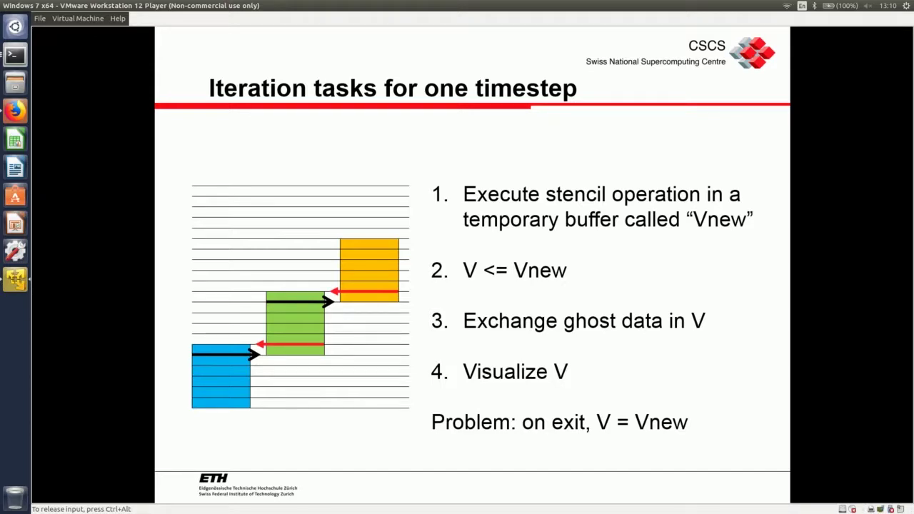
key("Right")
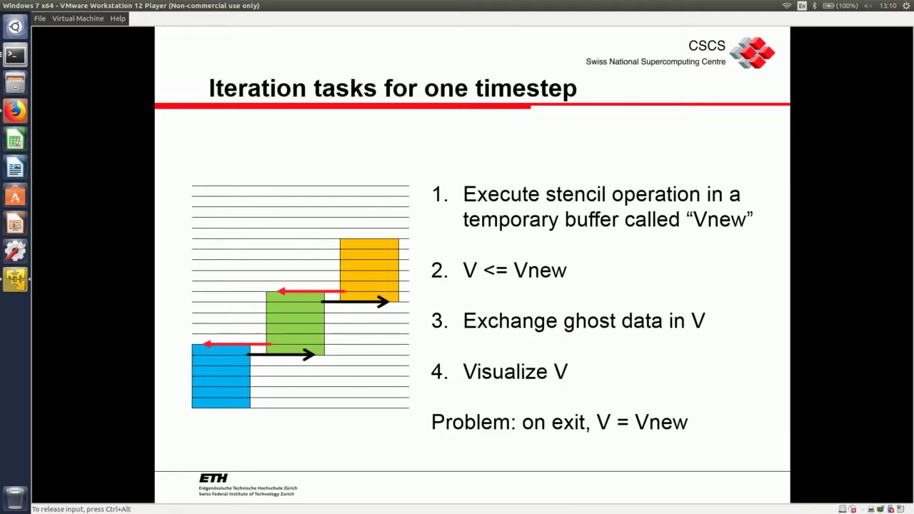
key("Right")
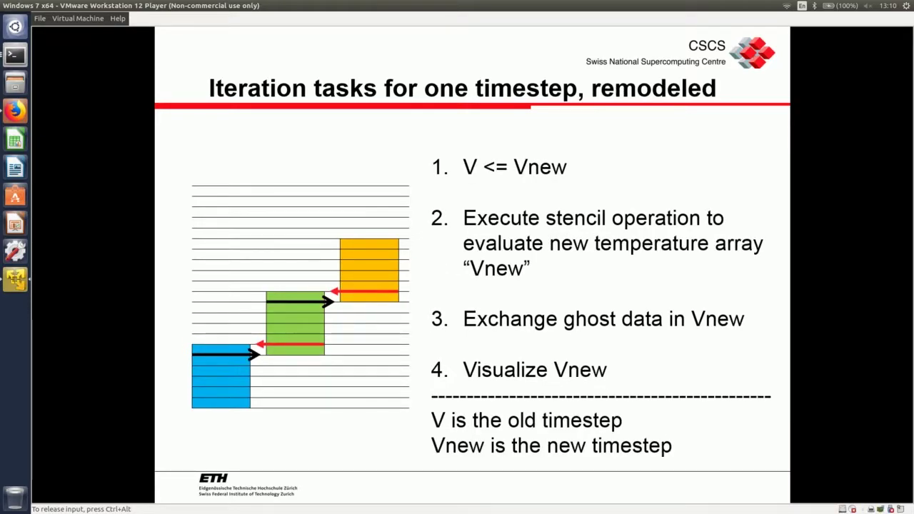
key("Right")
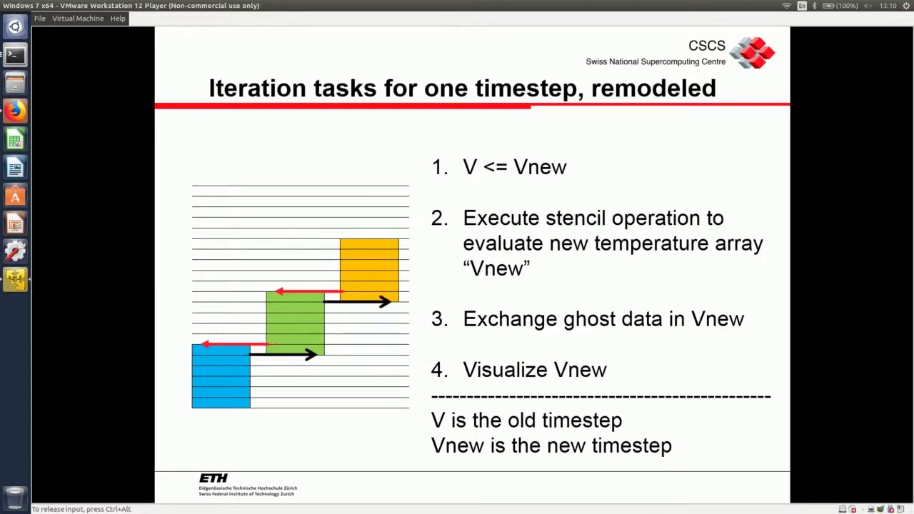
Step: Present the slides on libsim's tight coupling, source code instrumentation and the application's flow diagram before and after
key("Right")
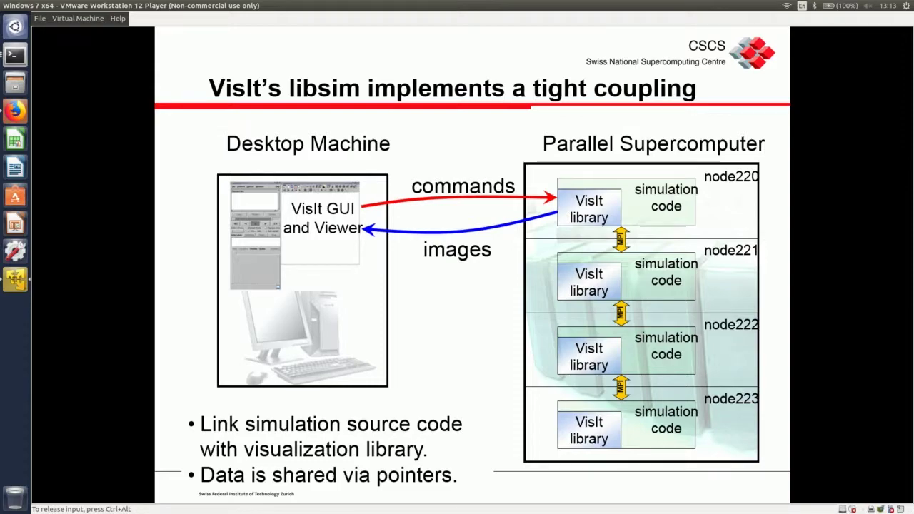
key("Page_Down")
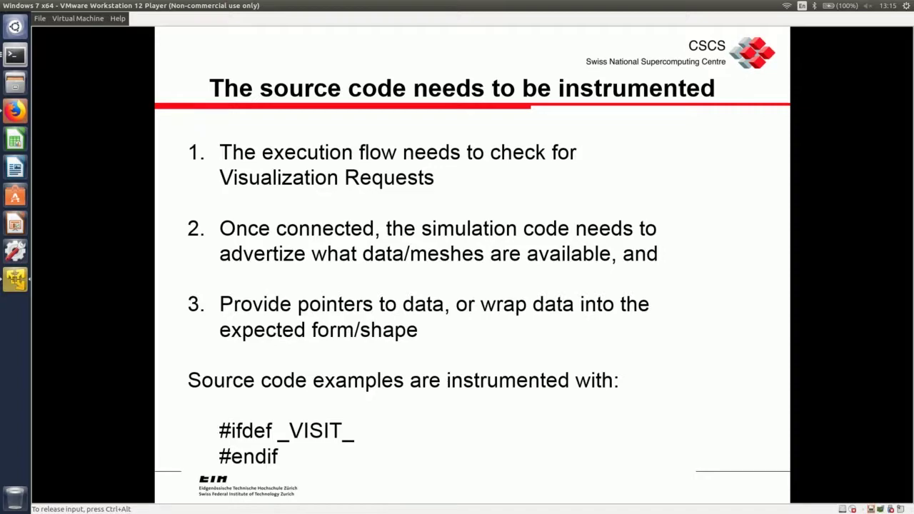
key("Right")
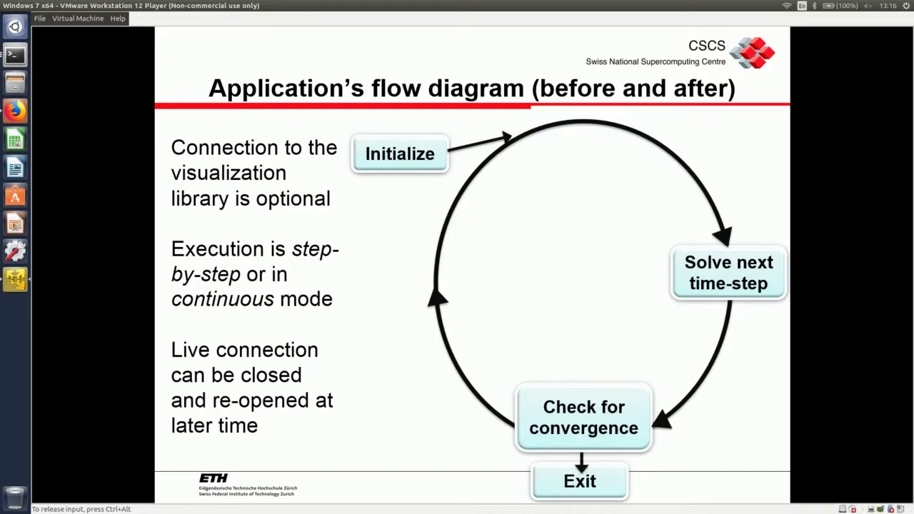
key("Right")
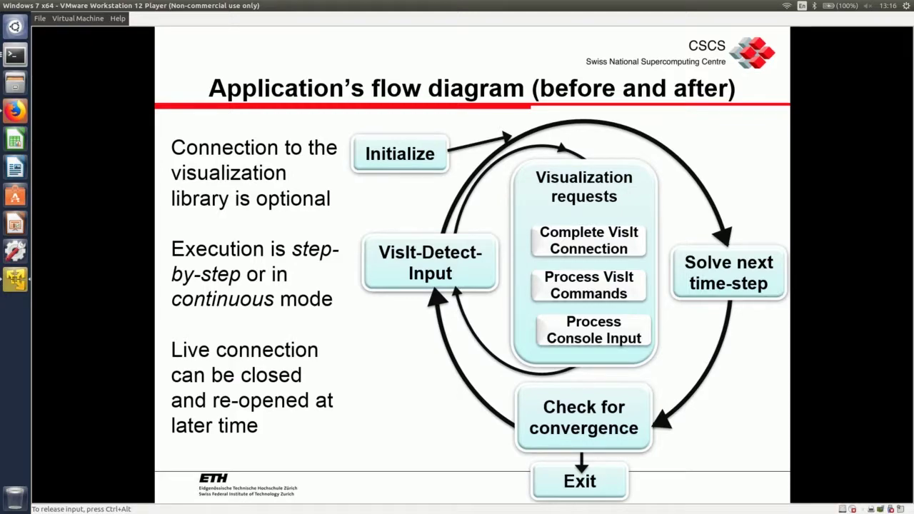
Step: Present the slides on data sharing callbacks, the grid mesh with ghost-nodes and the execution entry points
key("Right")
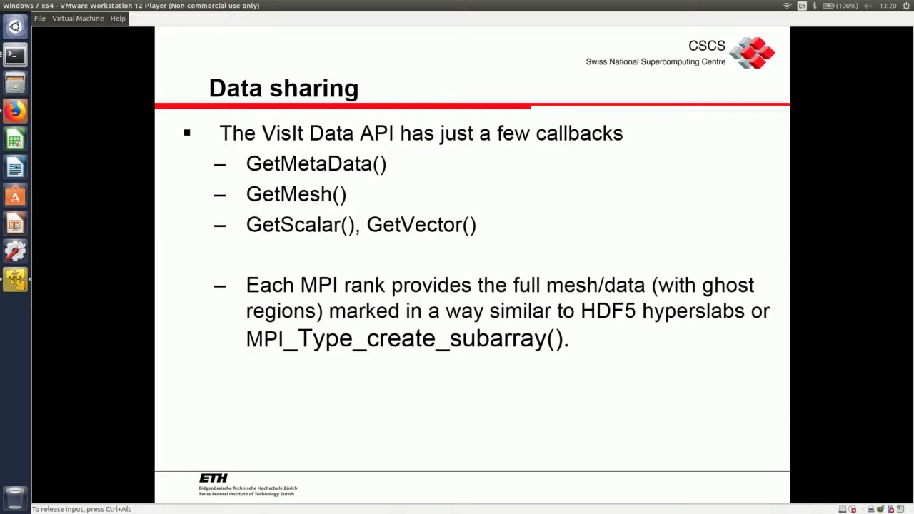
key("Right")
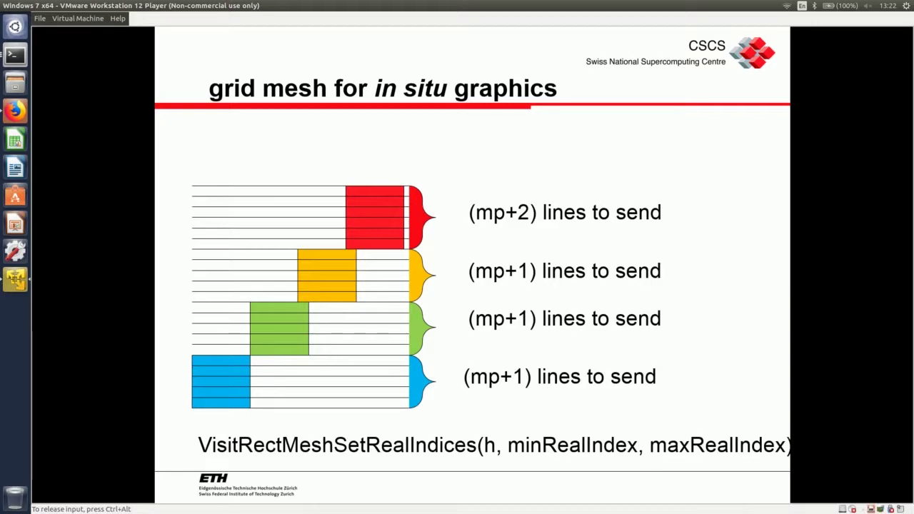
key("Right")
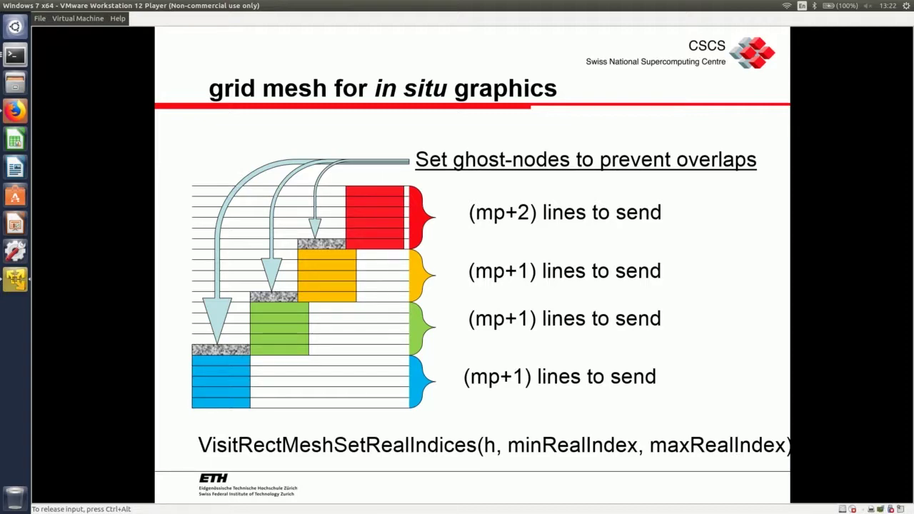
key("Right")
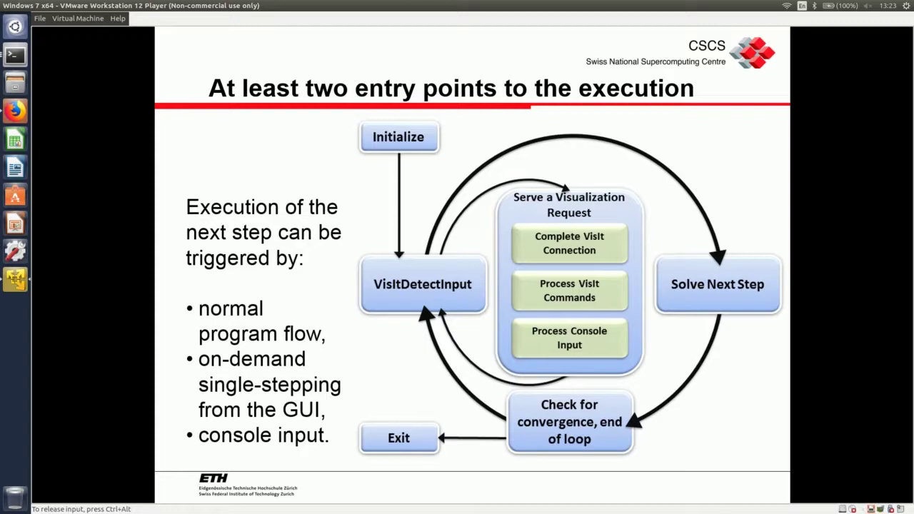
Step: Present the slides on source code impact, the in-situ library's features and the merits of libsim
key("Right")
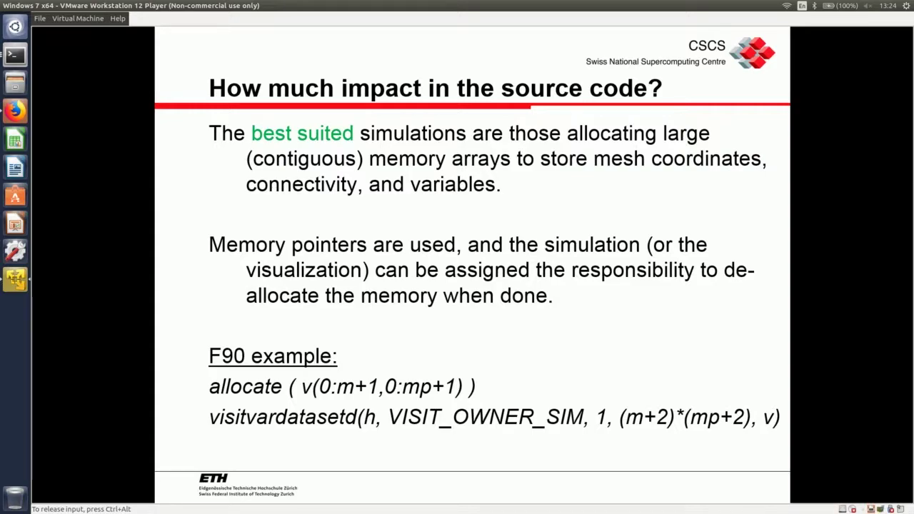
key("Right")
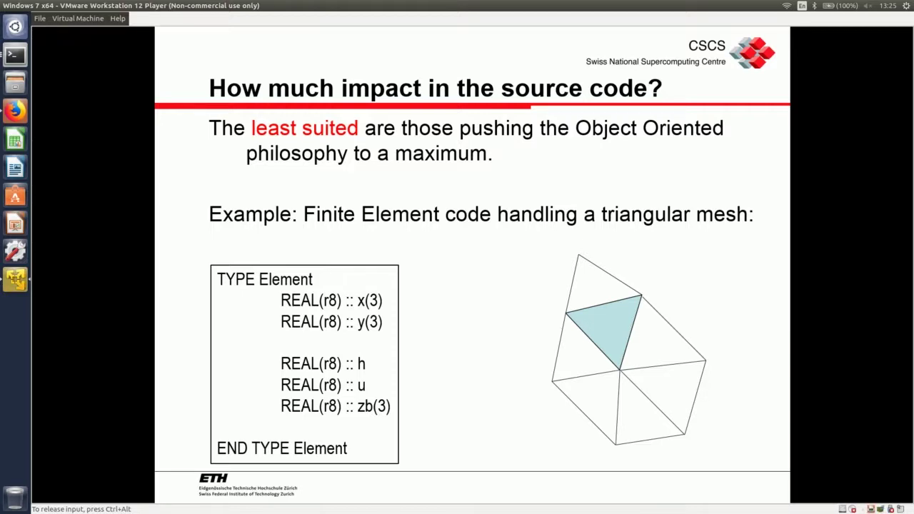
key("Page_Down")
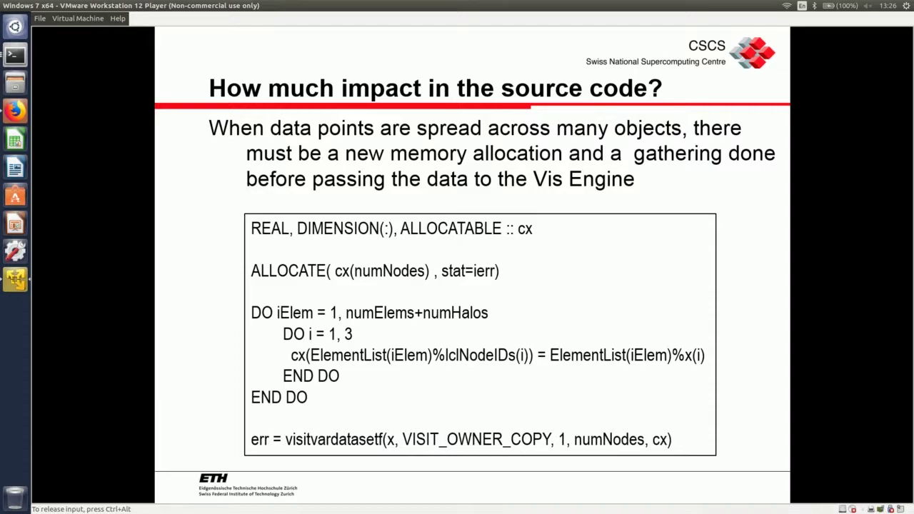
key("Right")
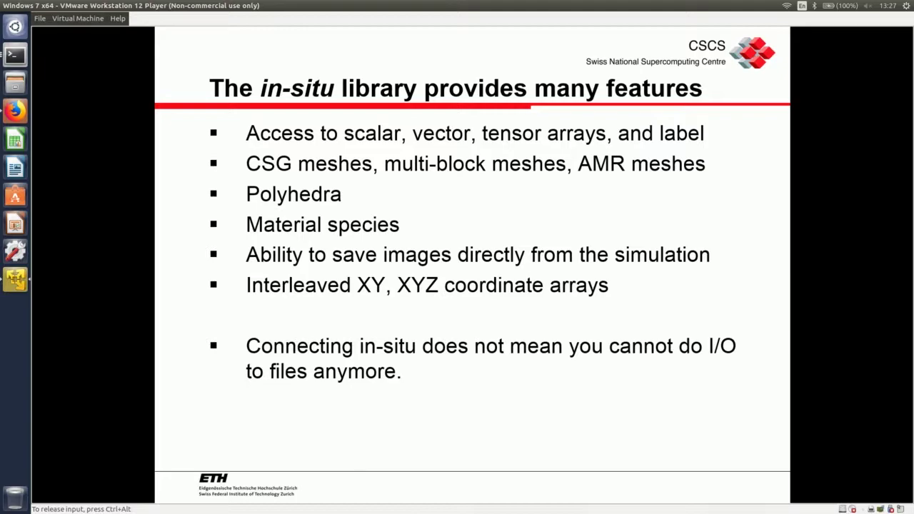
key("Page_Down")
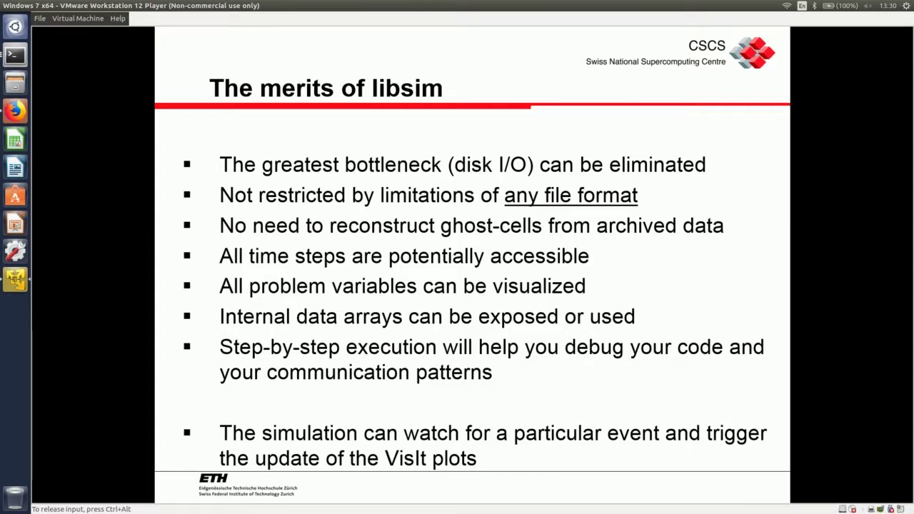
Step: End the slide show and dismiss the Windows 7 virtual machine window
key("Right")
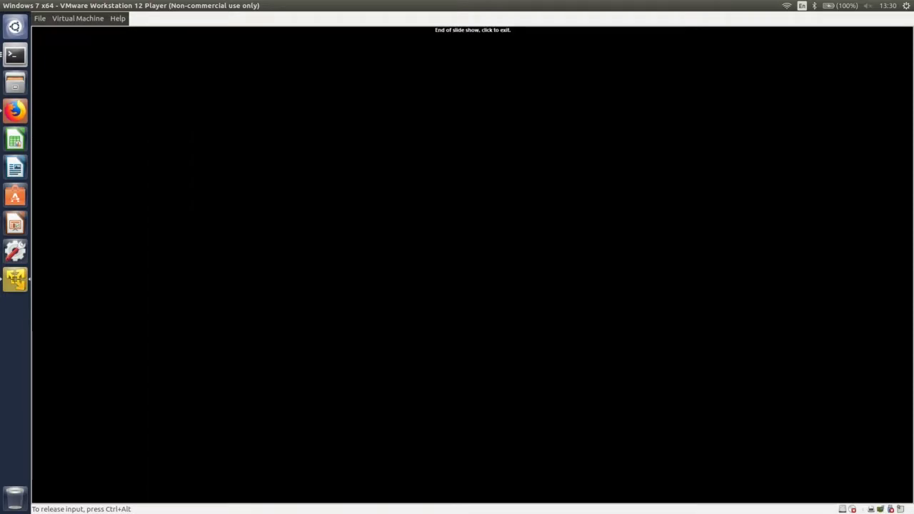
key("Right")
mouse_move(103, 492)
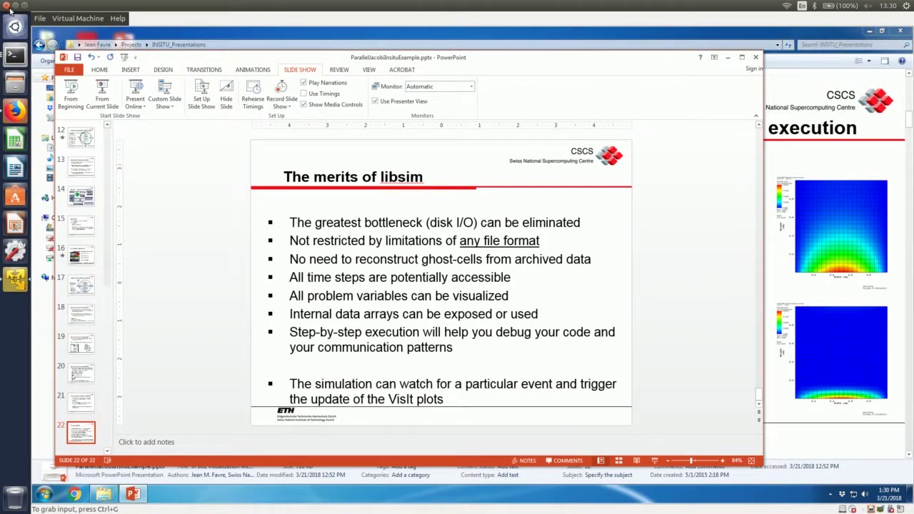
left_click(15, 7)
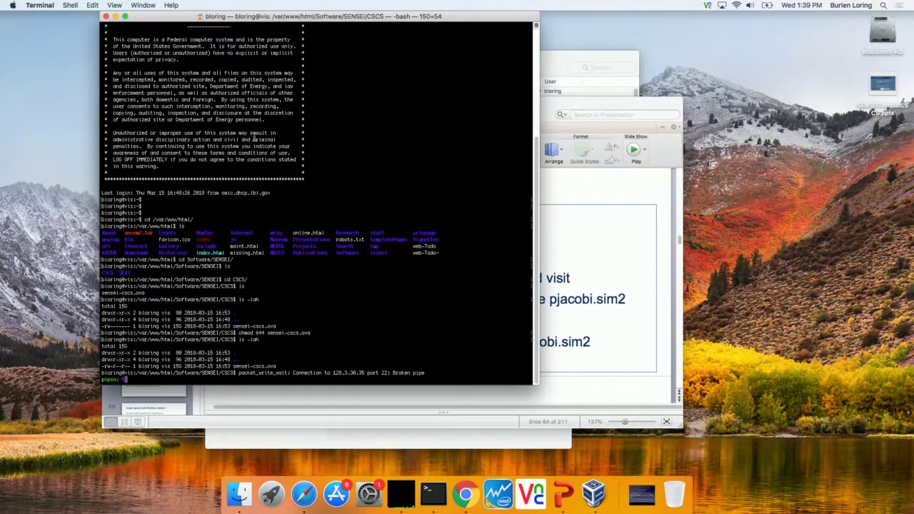
Step: Try to purge the loaded modules in the terminal with the command "modul epurge"
key("Return")
key("Return")
key("Return")
type("modul ")
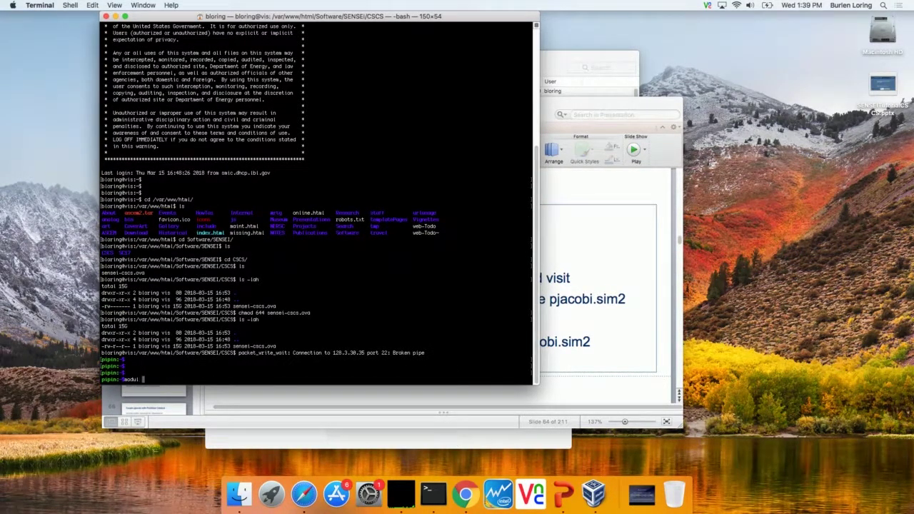
type("epurge")
key("Return")
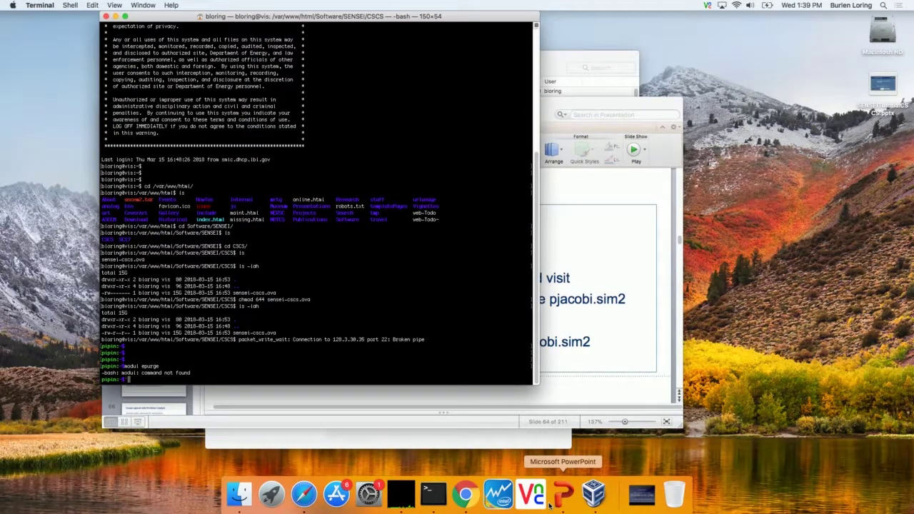
Step: Switch to VirtualBox Manager and start the saved sensei-sc17 virtual machine
key("Tab")
key("Tab")
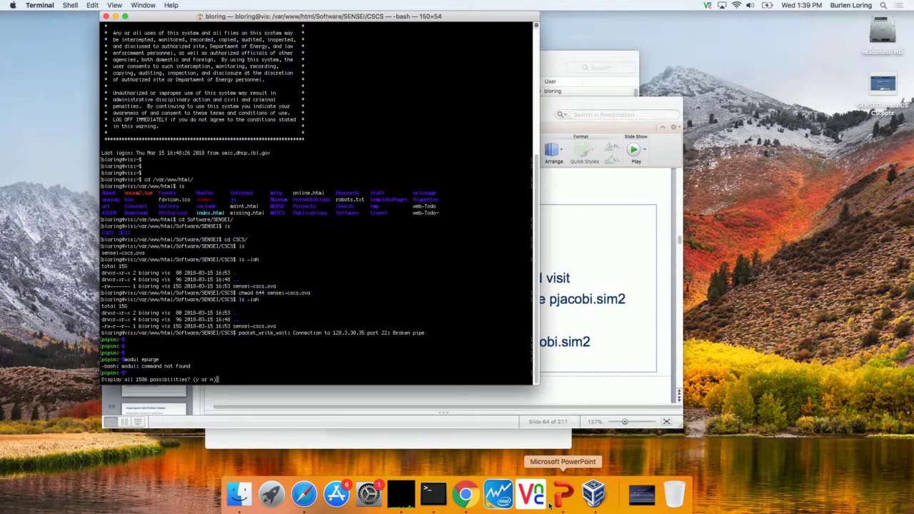
key("super+Tab")
key("super+Tab")
key("super+Tab")
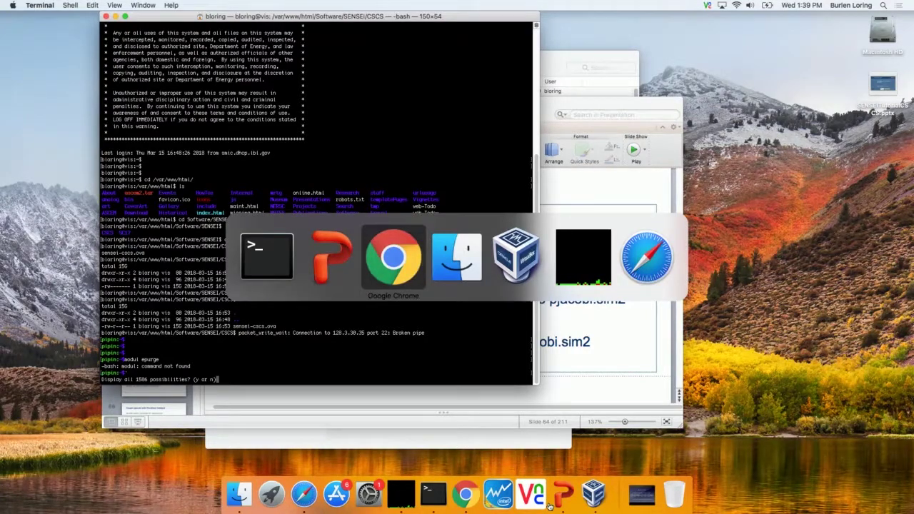
key("super+Tab")
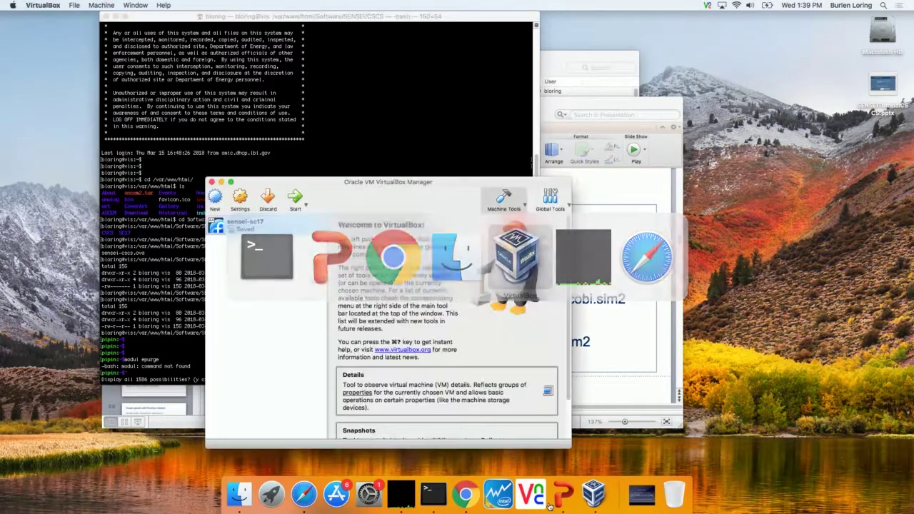
left_click(295, 196)
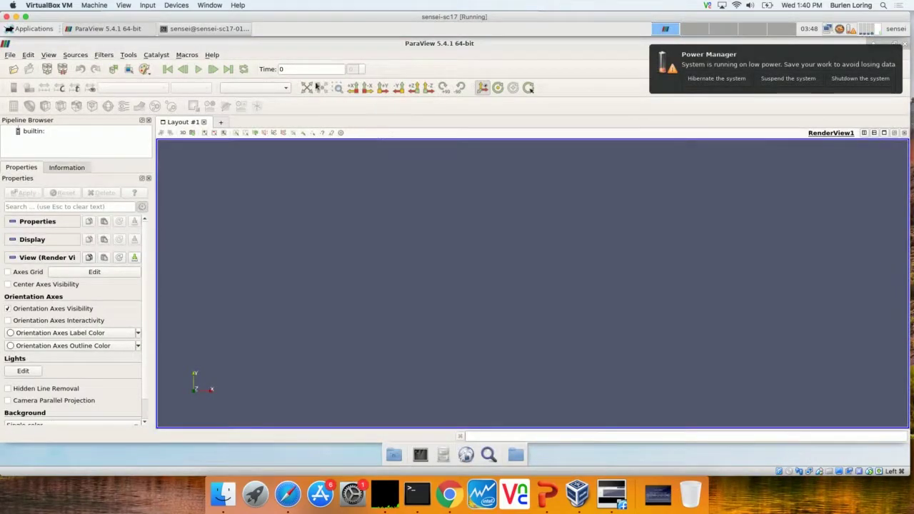
Step: Exit ParaView in the virtual machine and unlock its locked screen by entering the account password
left_click(11, 57)
left_click(47, 240)
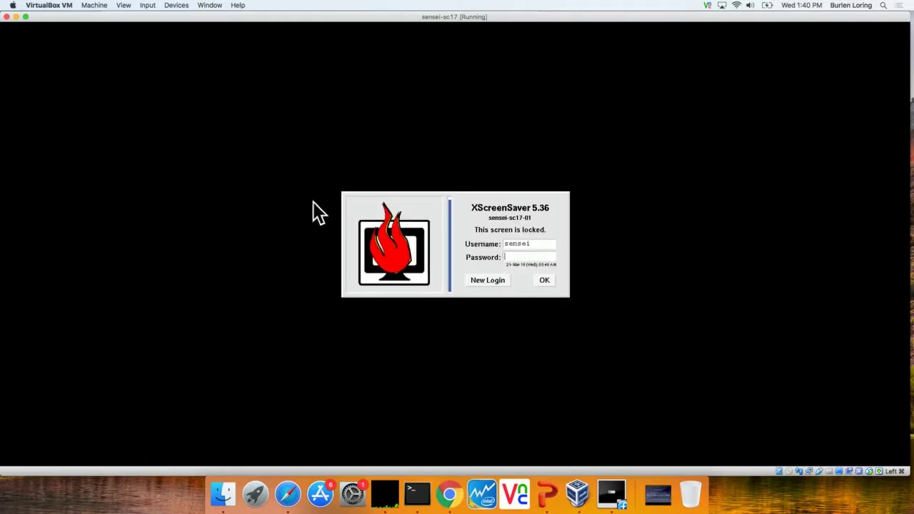
type("************")
key("Return")
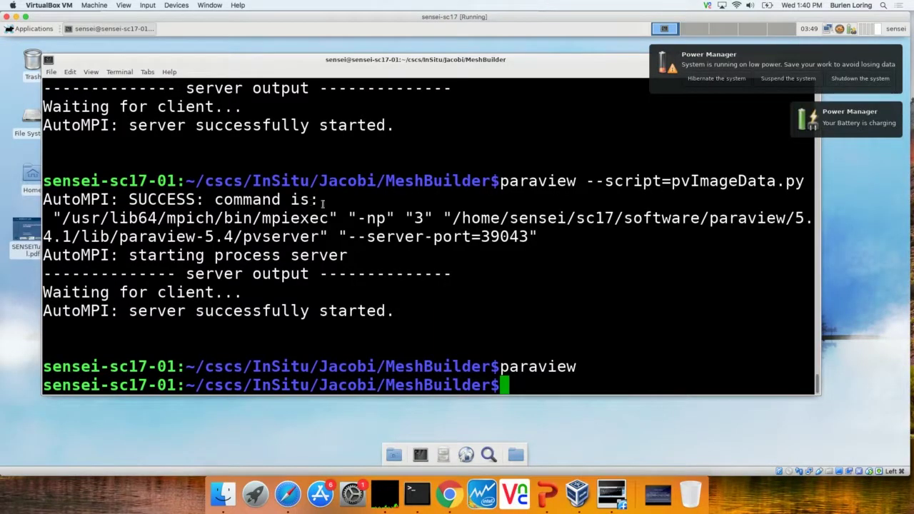
Step: Unload all environment modules in the virtual machine's terminal with "module purge"
key("Return")
key("Return")
key("Return")
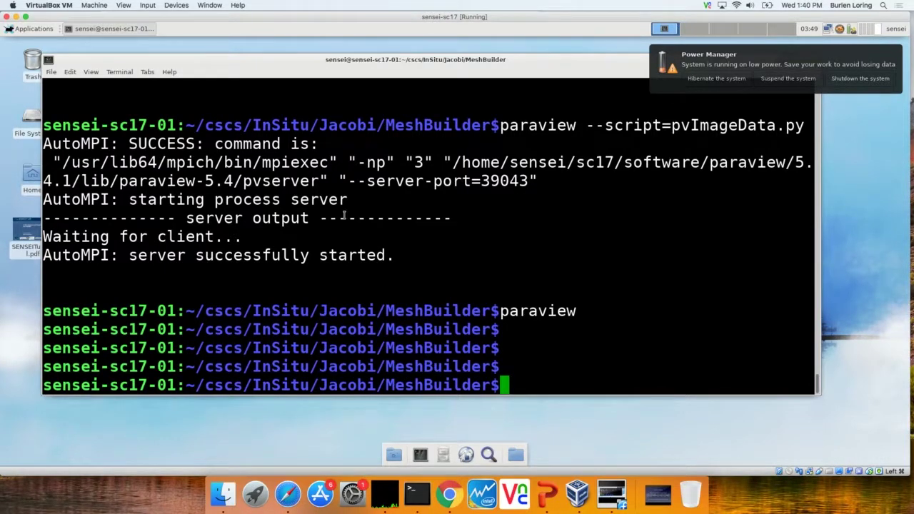
type("module purg")
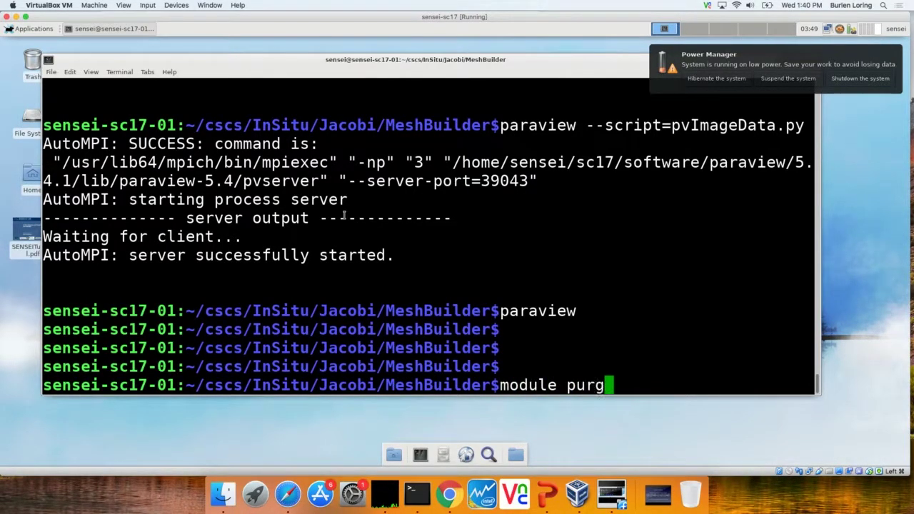
type("e")
key("Return")
Step: Return to the home directory, change to cscs/InSitu/Jacobi/Sensei/ and list its contents
type("cd")
key("Return")
type("cd cscs/")
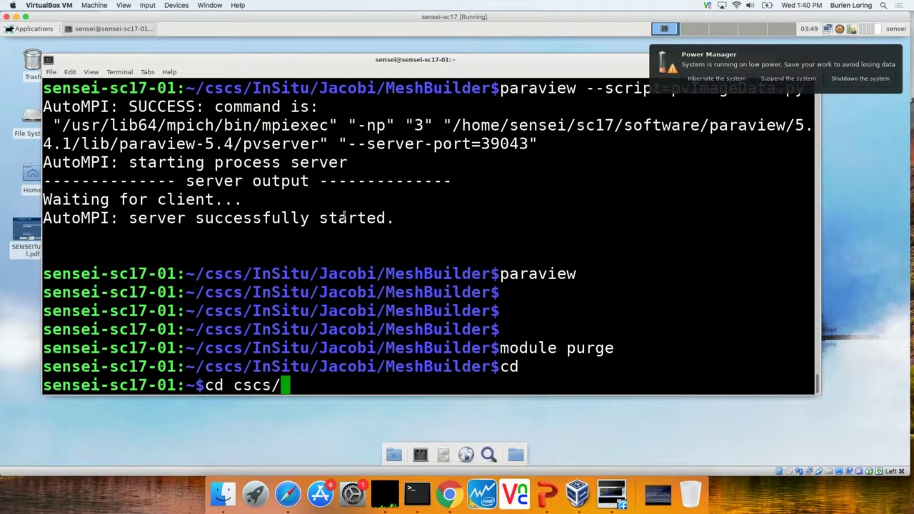
type("In")
key("BackSpace")
key("BackSpace")
type("InSitu/Jacobi/")
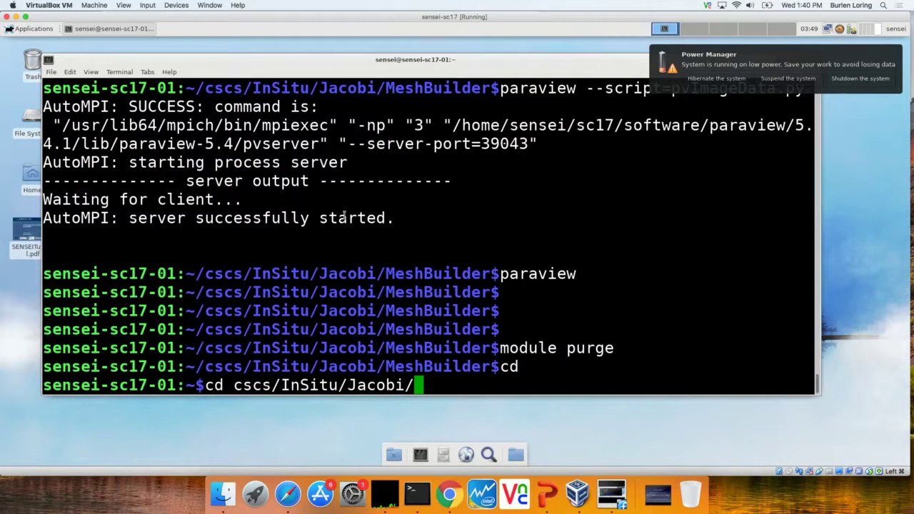
type("S")
key("Tab")
key("Return")
type("ll")
key("Return")
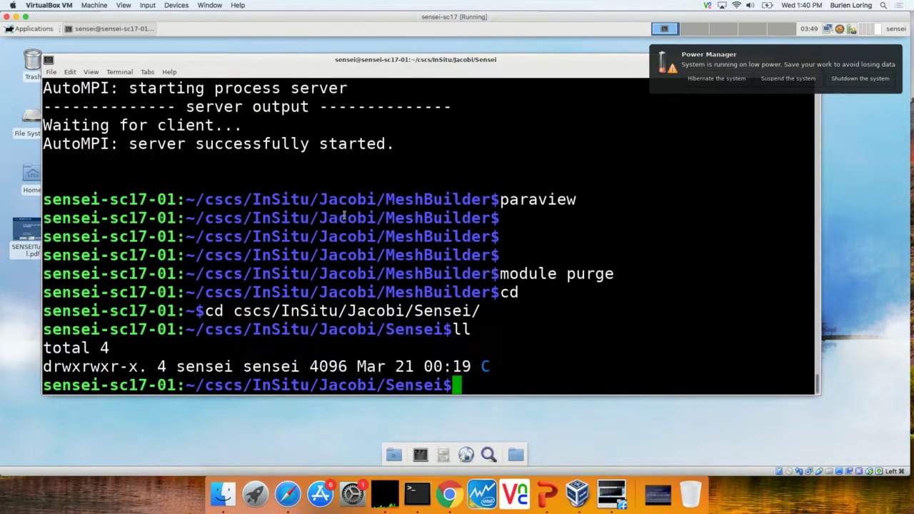
Step: Change into the C subfolder of Sensei and list its files
type("cd C/")
key("Return")
type("ll")
key("Return")
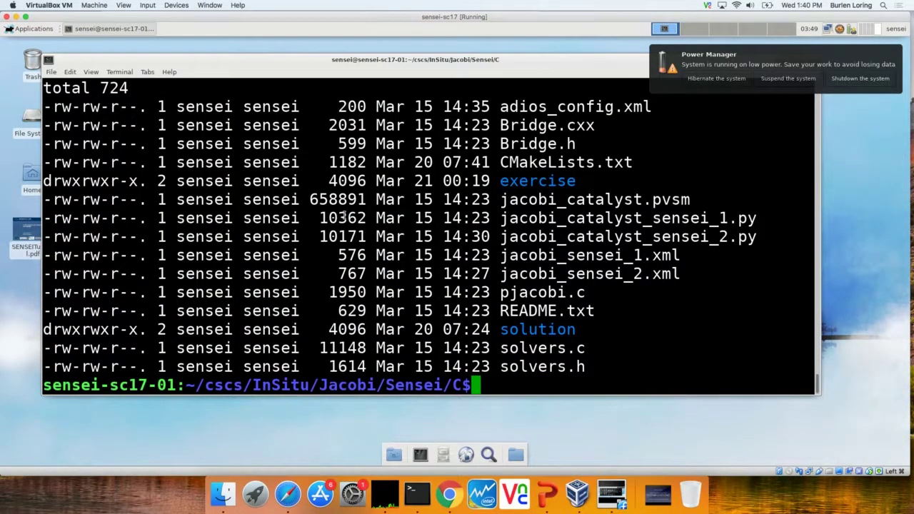
Step: Go up two directory levels to the Jacobi folder and list its contents
type("cd .")
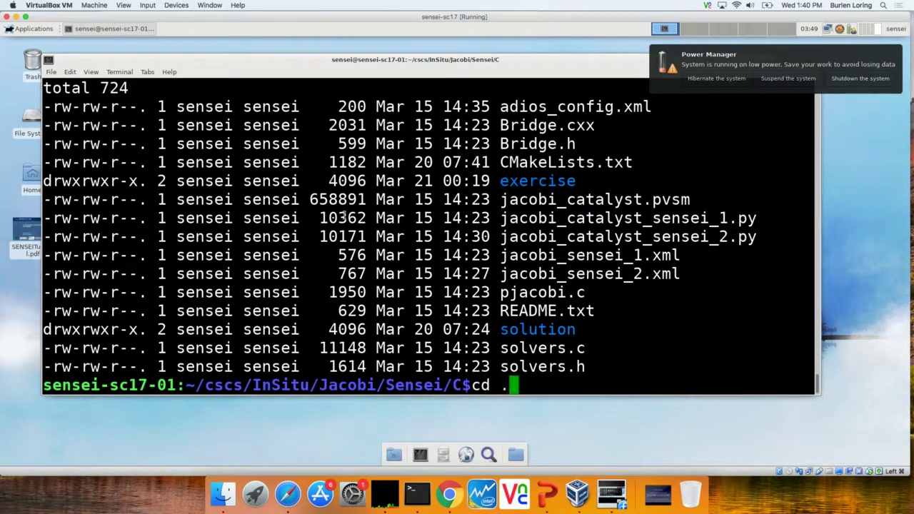
type(".")
key("Return")
type("cd .")
key("BackSpace")
type("..")
key("Return")
type("ll")
key("Return")
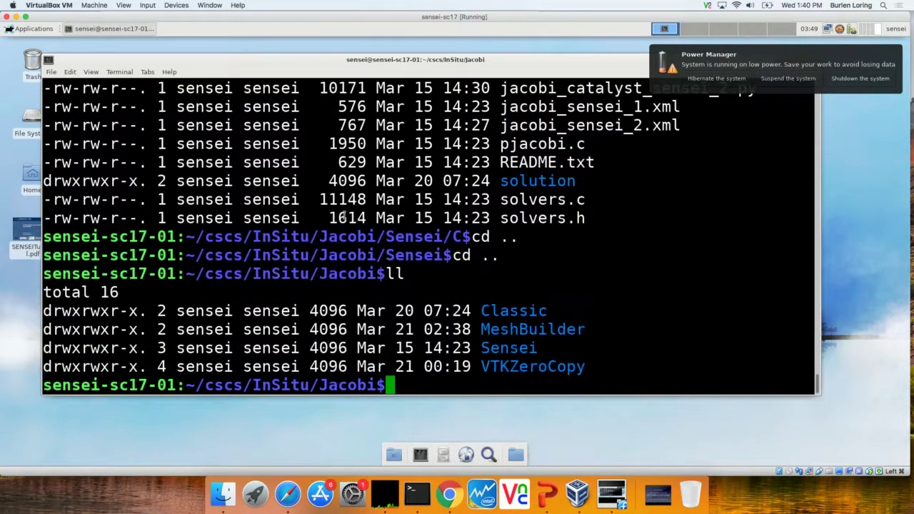
Step: Change into the Classic folder and list its source files
type("cd Classic/")
key("Return")
type("ll")
key("Return")
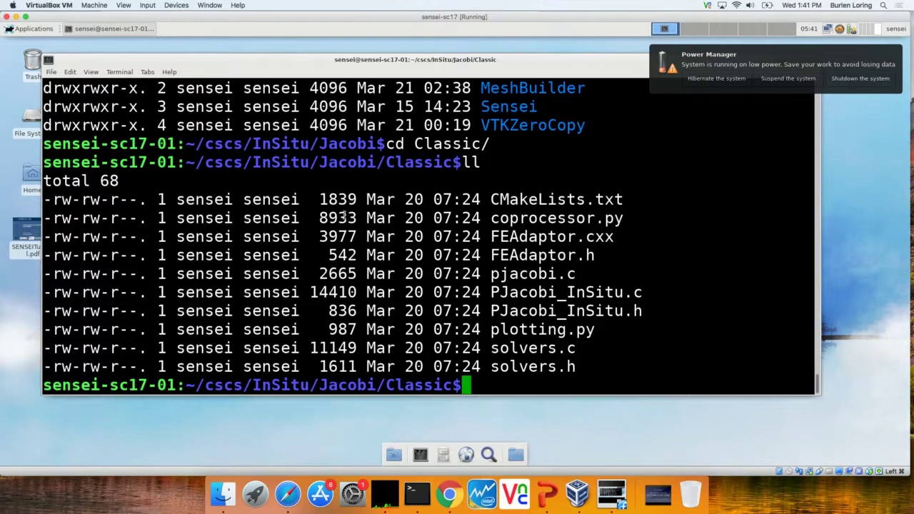
Step: Load the visit module and display its definition with "module show visit"
type("module loa")
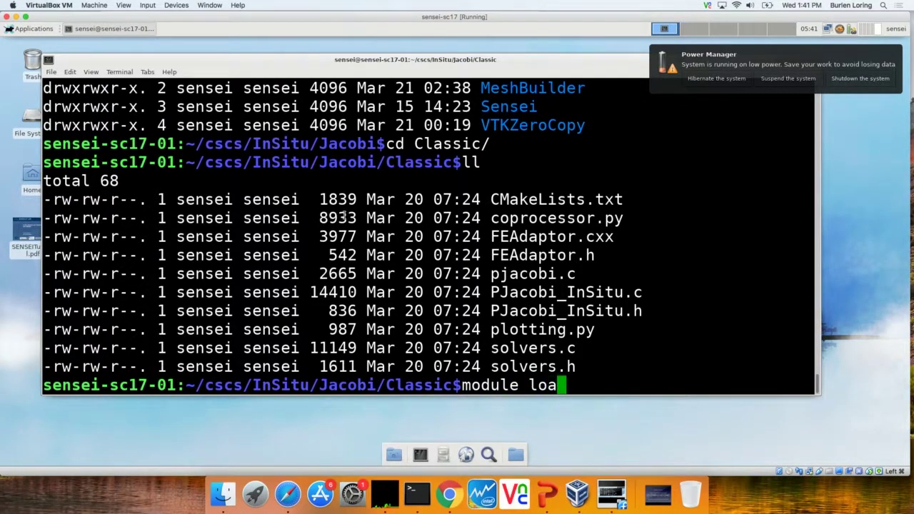
type("d visir")
key("BackSpace")
type("t")
key("Return")
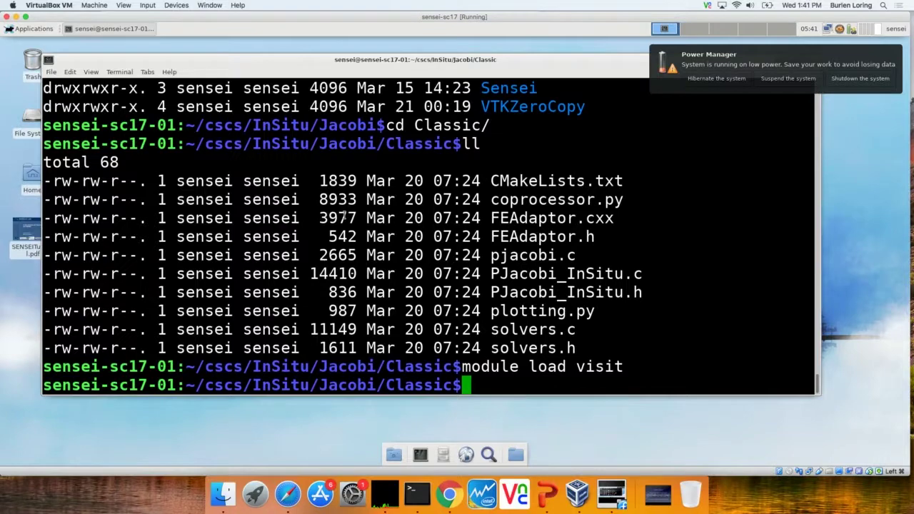
type("module show")
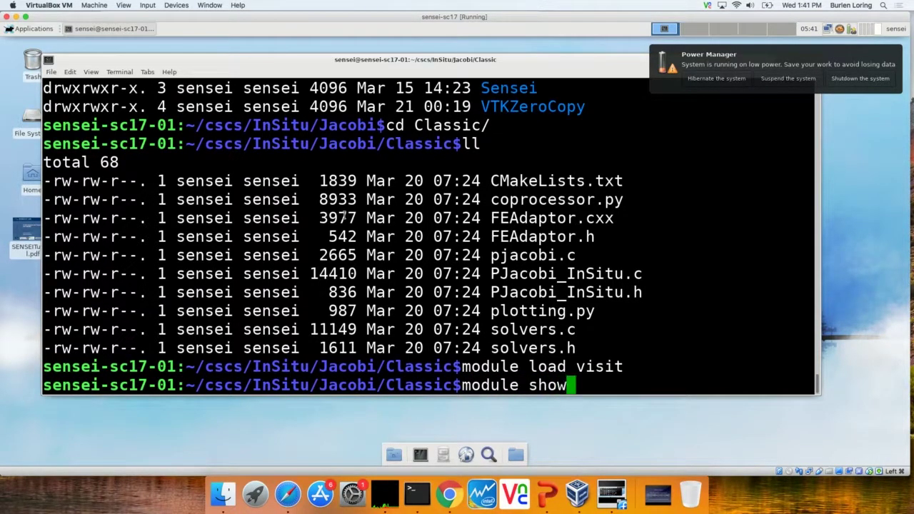
type(" visit")
key("Return")
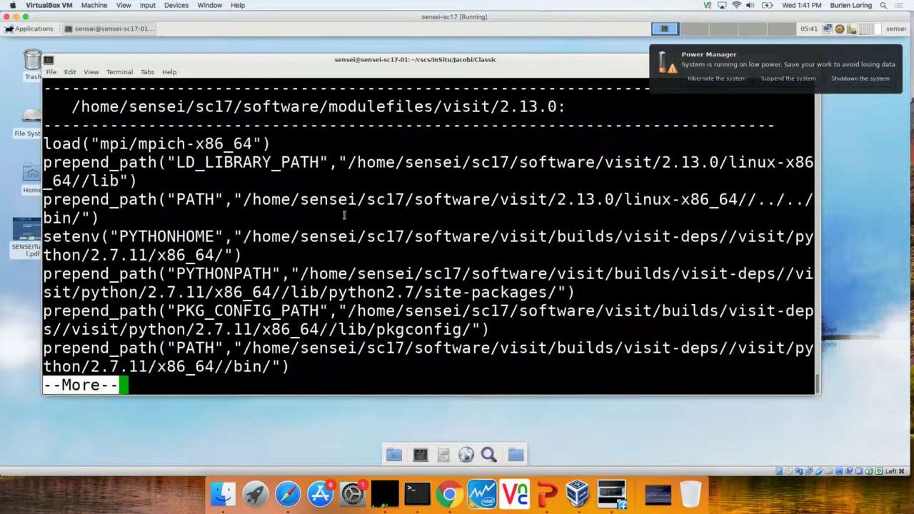
Step: Leave the module listing and export VISITHOME as /home/sensei/sc17/software/visit, copying the path from the LD_LIBRARY_PATH entry
type("qexport VISTHOME")
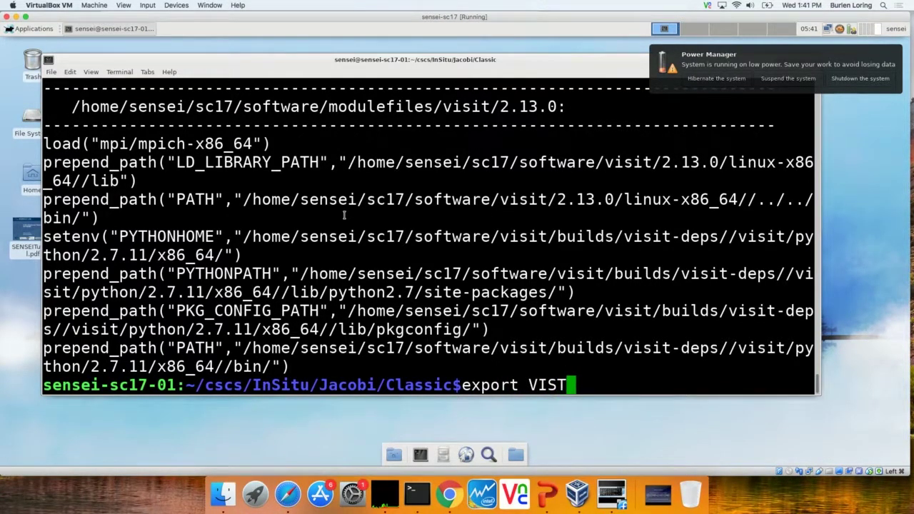
key("BackSpace")
key("BackSpace")
key("BackSpace")
key("BackSpace")
key("BackSpace")
type("ITHOME=")
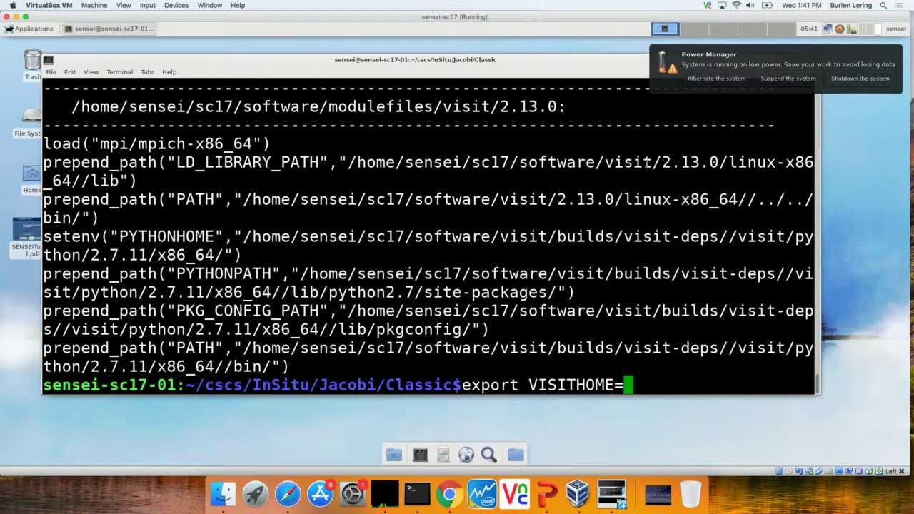
left_click_drag(652, 163, 350, 165)
middle_click(351, 166)
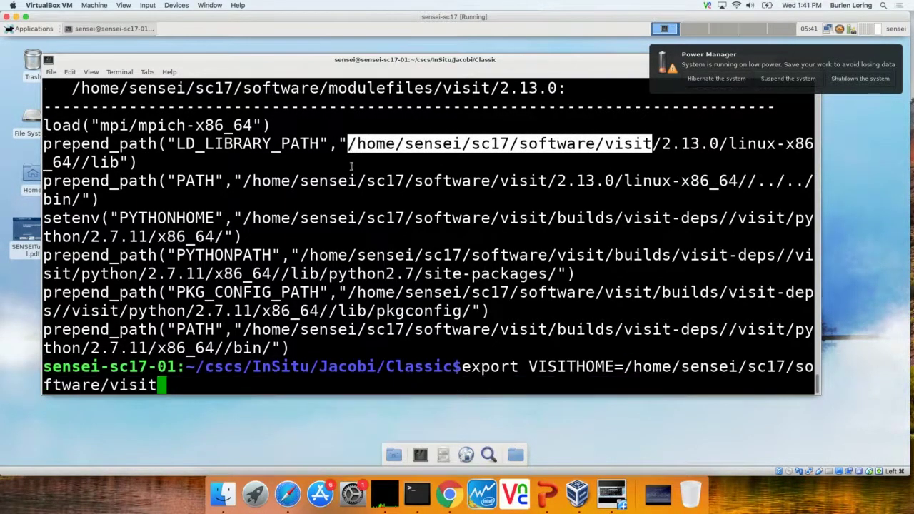
key("Return")
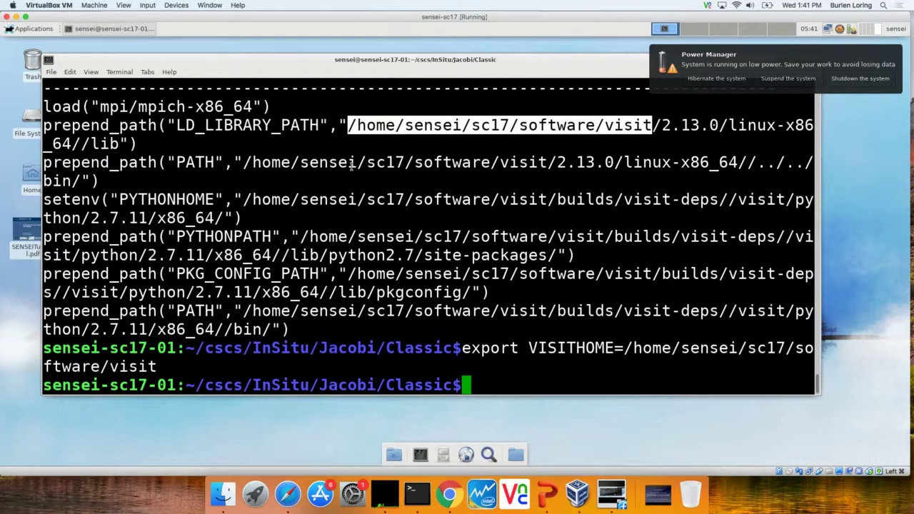
Step: Start "ccmake ." in the Classic folder and run the initial configuration
type("ccmake .")
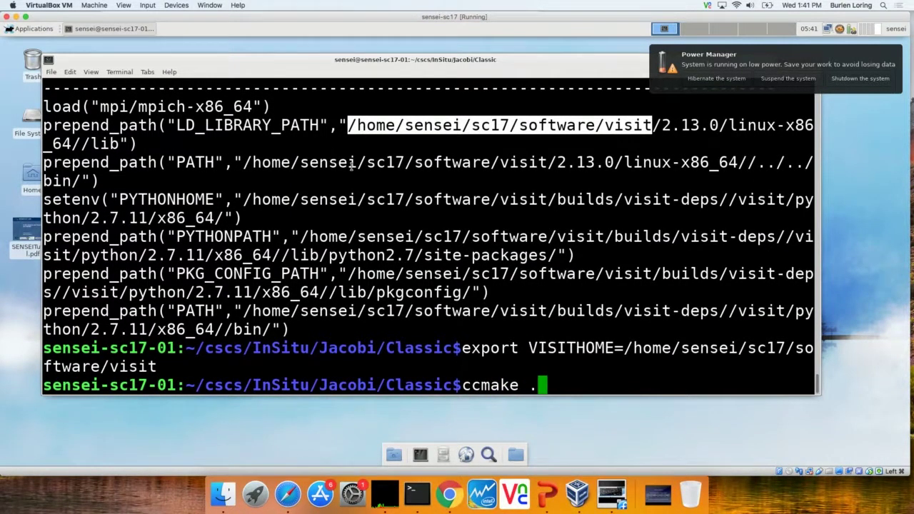
key("Return")
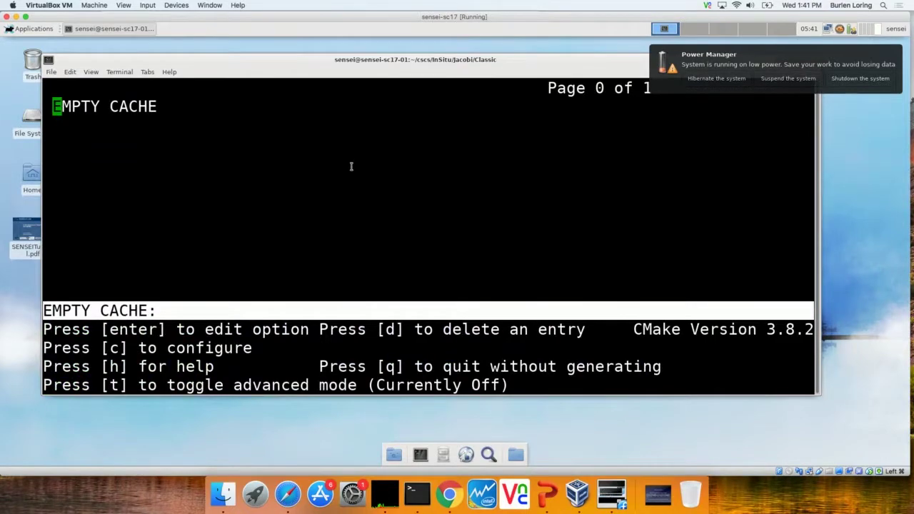
key("c")
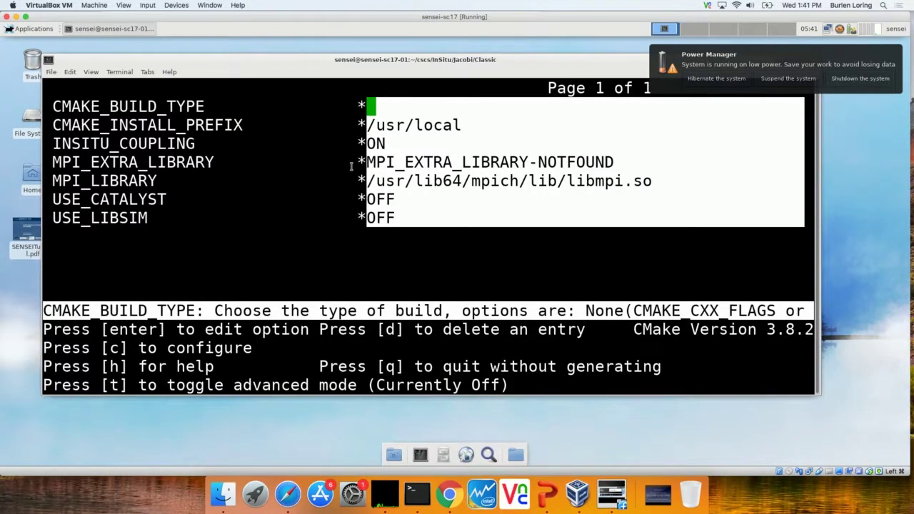
Step: Set USE_LIBSIM to ON, then reconfigure and generate the build files
key("Down")
key("Down")
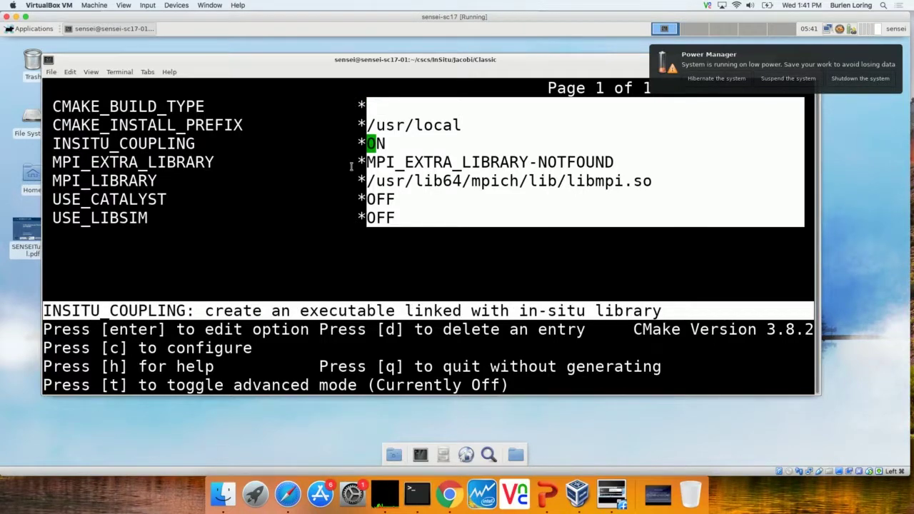
key("Down")
key("Down")
key("Down")
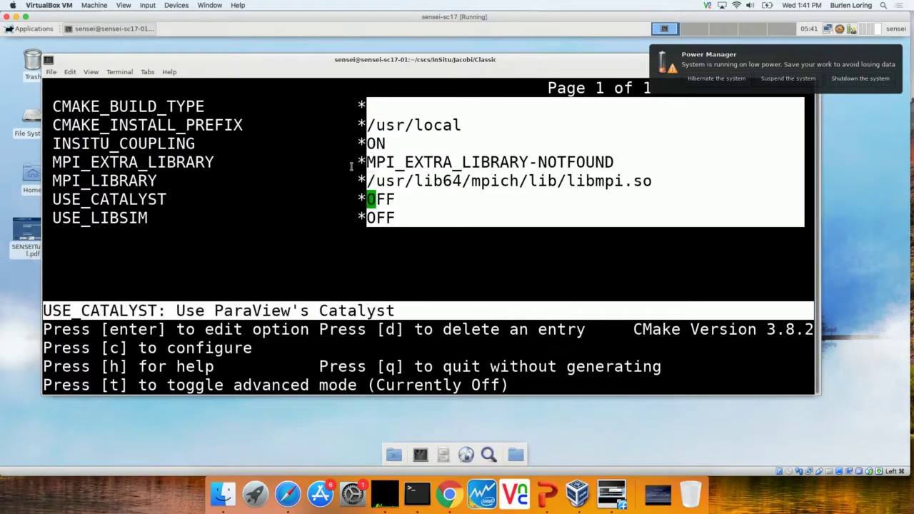
key("Down")
key("Return")
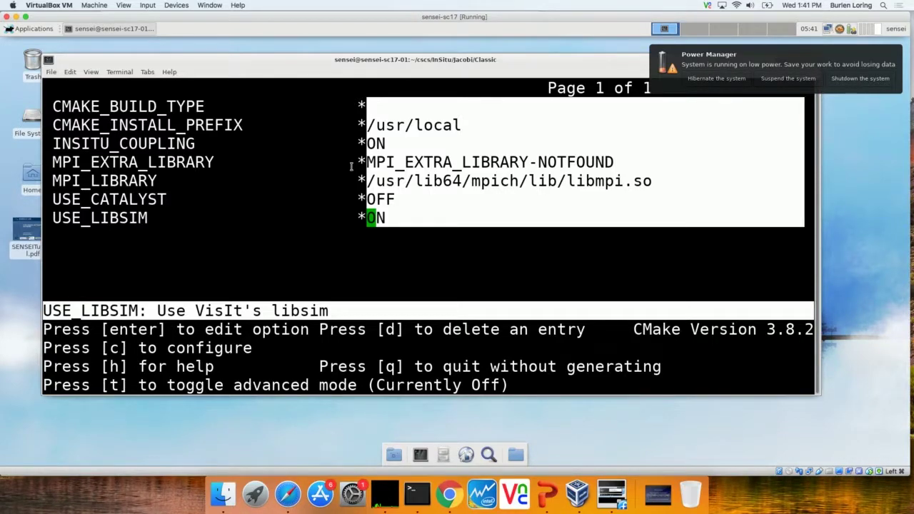
key("c")
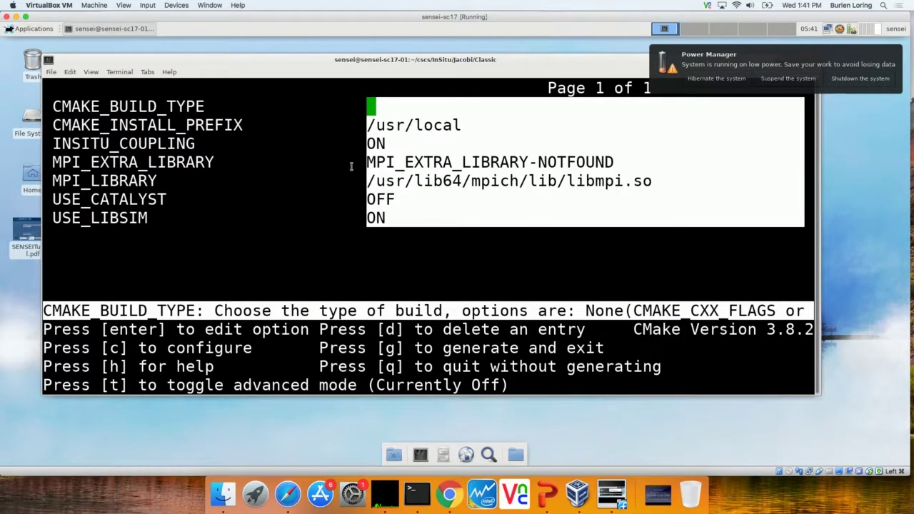
type("g")
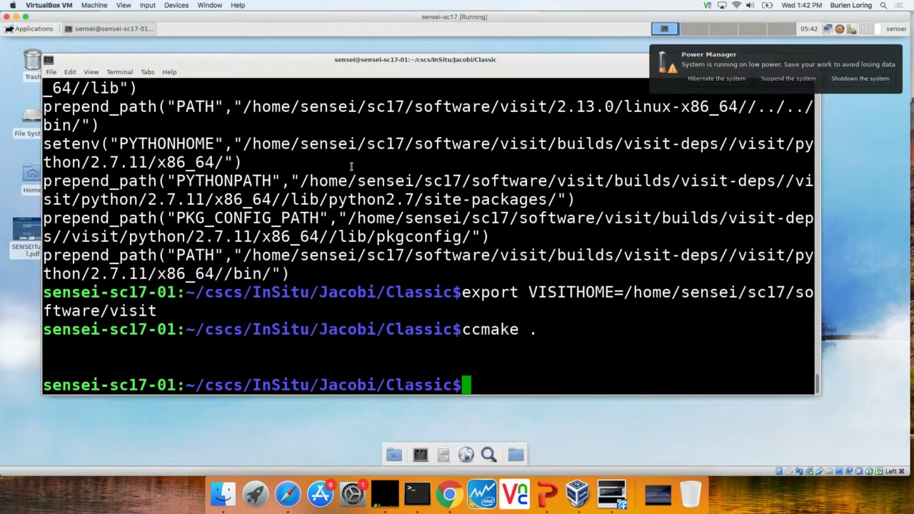
Step: Build the Jacobi example with make and highlight the pjacobi executable name in the build output
type("make")
key("Return")
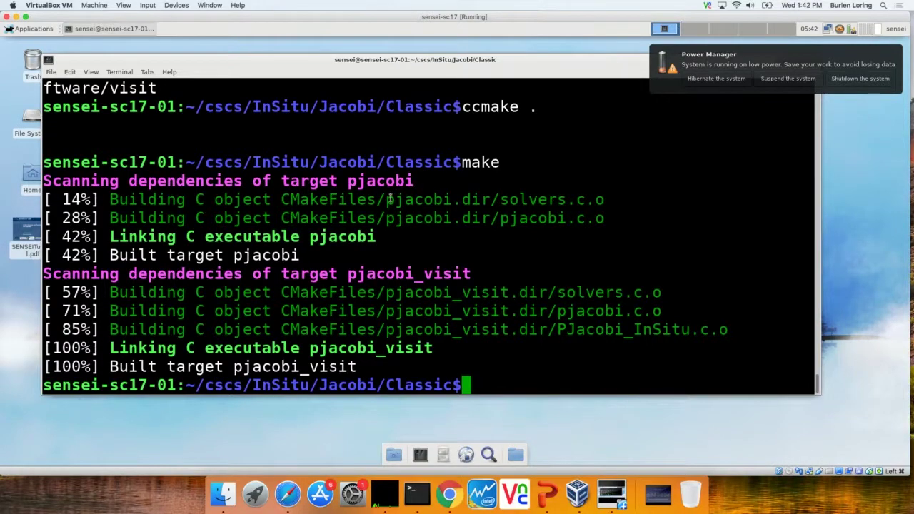
double_click(321, 240)
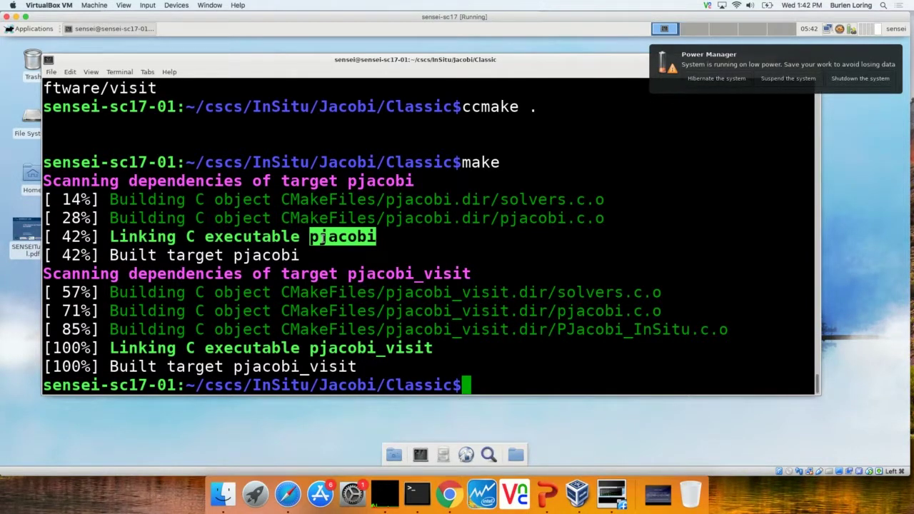
Step: Try to launch the built pjacobi_visit executable on four processes with the command "miexec -n 4 ./pjacobi_visit"
double_click(359, 347)
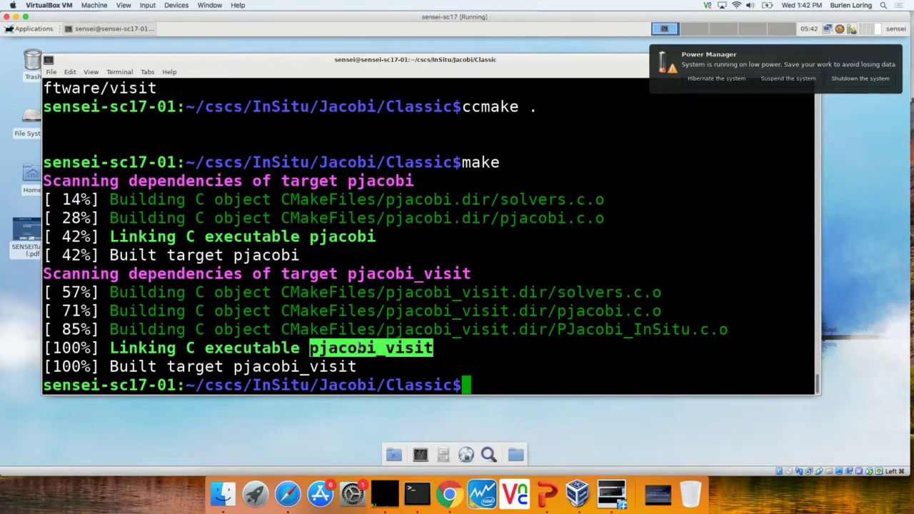
middle_click(360, 348)
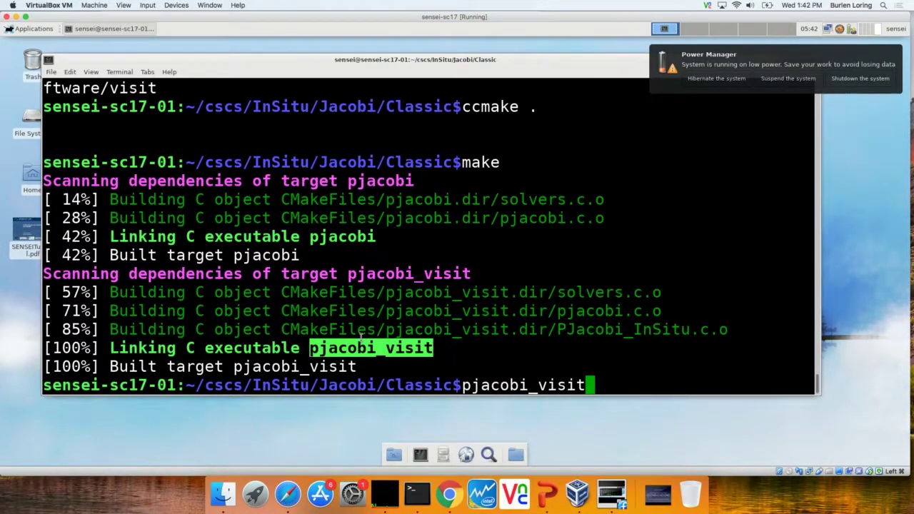
type("amp")
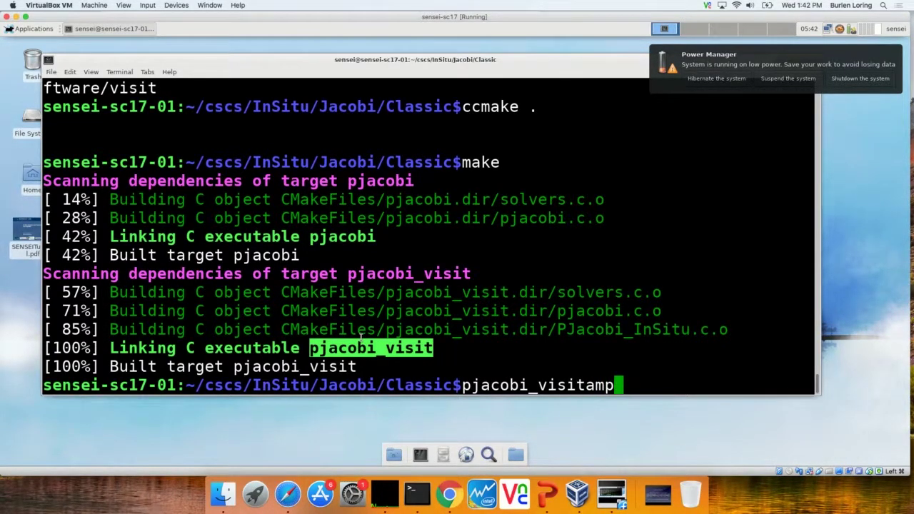
key("BackSpace")
key("BackSpace")
key("BackSpace")
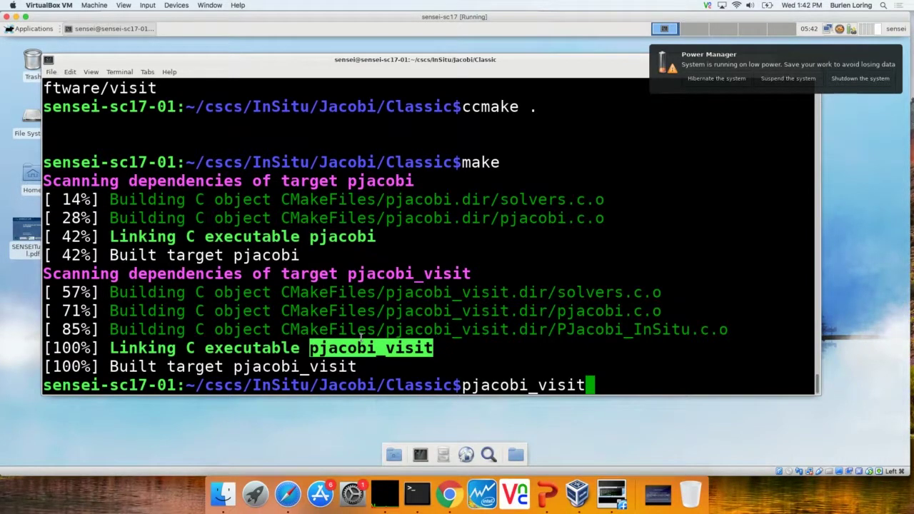
key("Home")
type("miexec -n 4 ./")
key("Return")
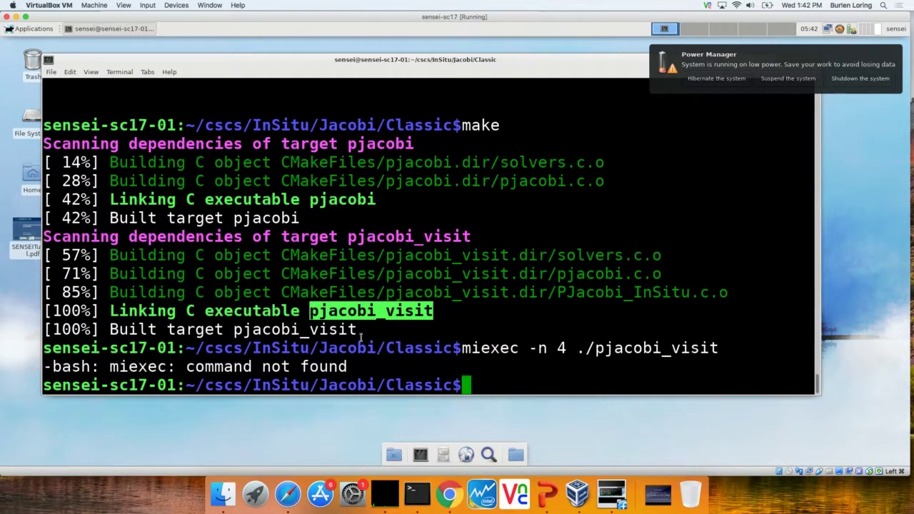
Step: Recall the launch command, correct it to "mpiexec -n 4 ./pjacobi_visit" and run it
key("Up")
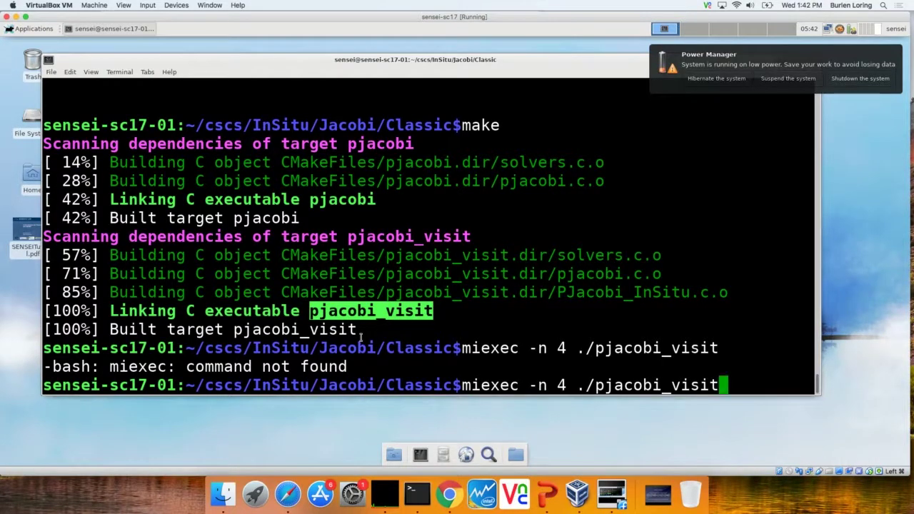
key("Left")
key("Left")
key("Left")
key("Left")
key("Left")
key("Left")
key("Left")
key("Left")
key("Left")
key("Left")
key("Left")
key("Left")
key("Left")
key("Left")
key("Left")
key("Left")
key("Left")
key("Left")
key("Left")
key("Left")
key("Left")
key("Left")
key("Left")
key("Left")
key("Left")
key("Left")
type("p")
key("Return")
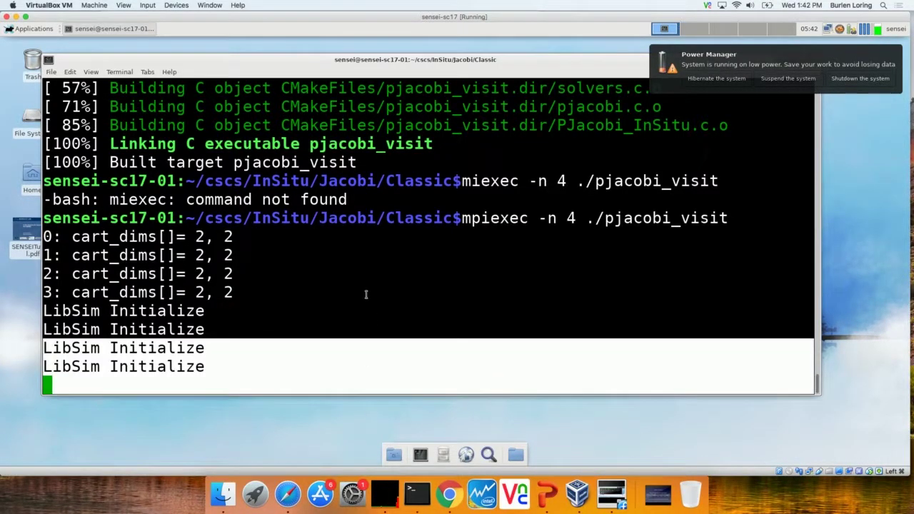
Step: Open a second terminal window and load the visit module in it
right_click(431, 220)
left_click(443, 230)
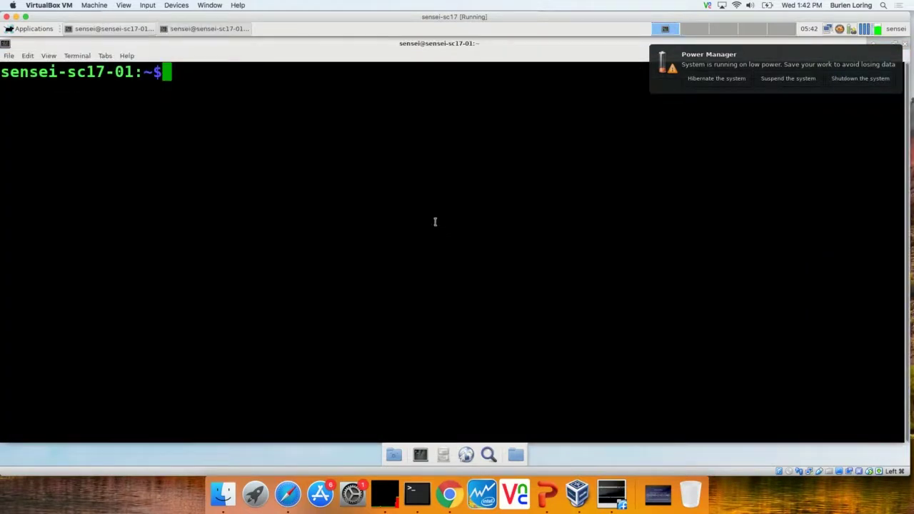
type("mod")
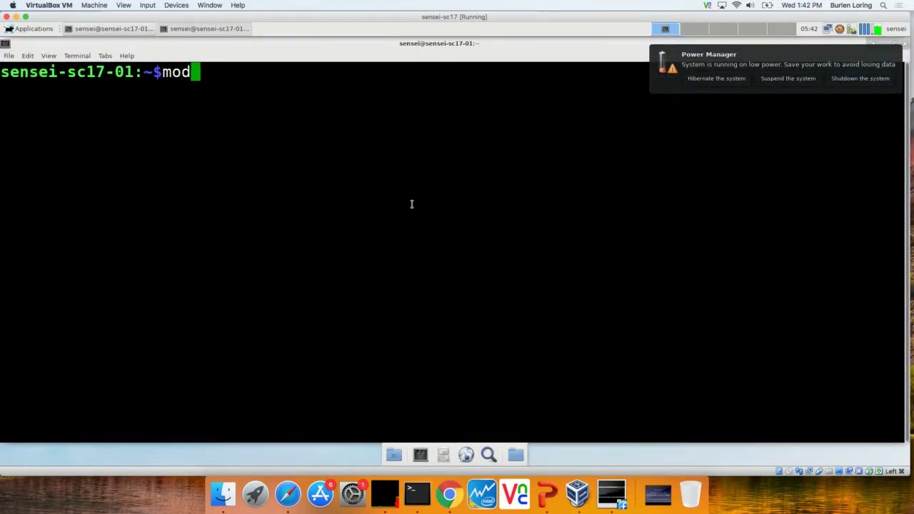
type("ule load visit")
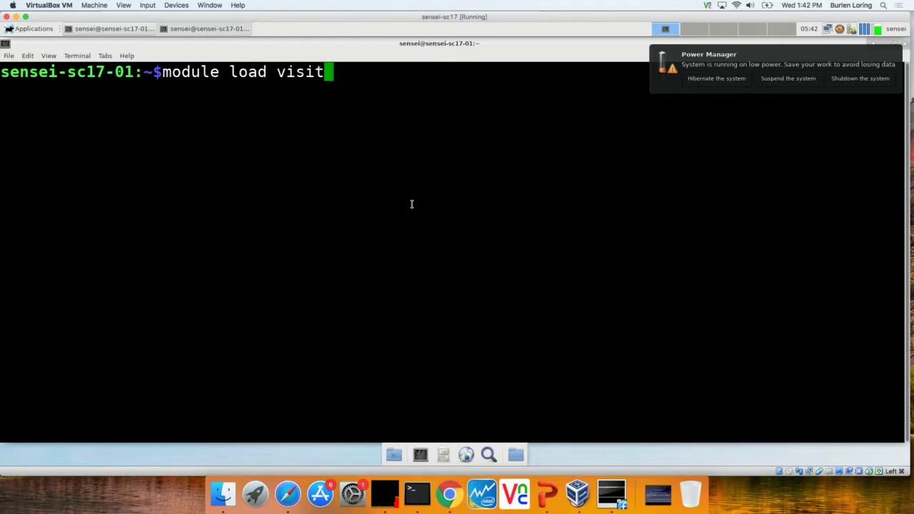
key("Return")
Step: Change the second terminal's directory to cscs/InSitu/Jacobi/Classic
type("cd ")
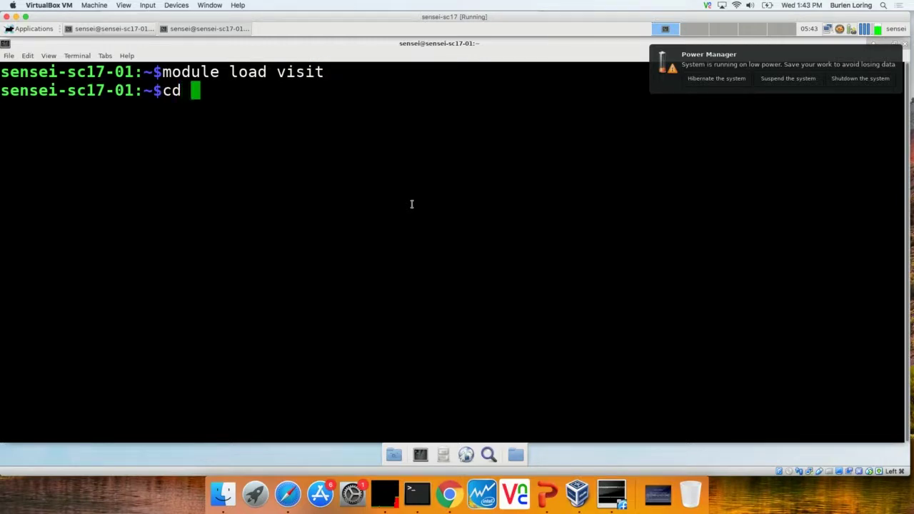
type("cs")
key("Tab")
key("Tab")
key("Tab")
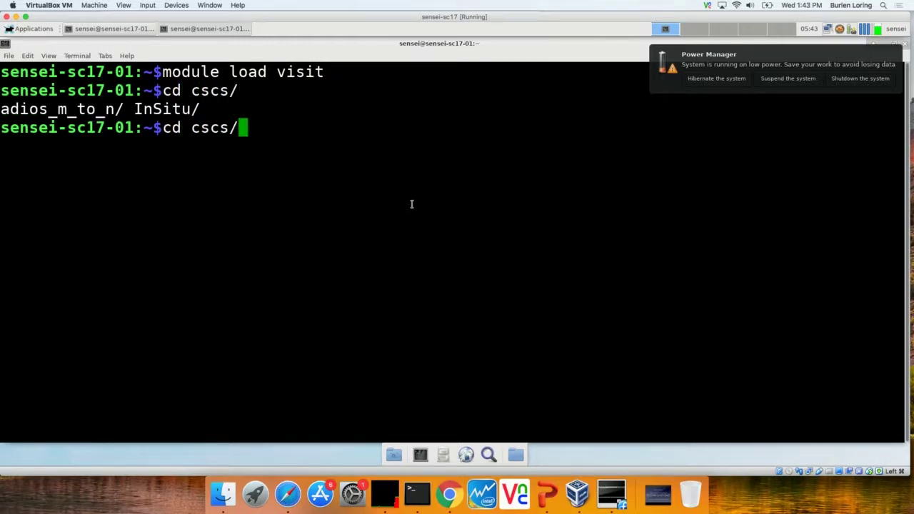
type("I")
key("Tab")
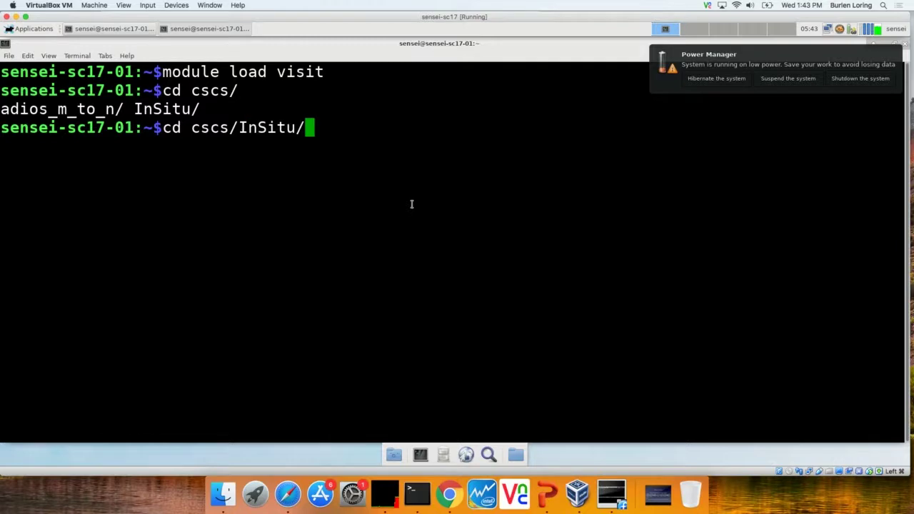
type("C")
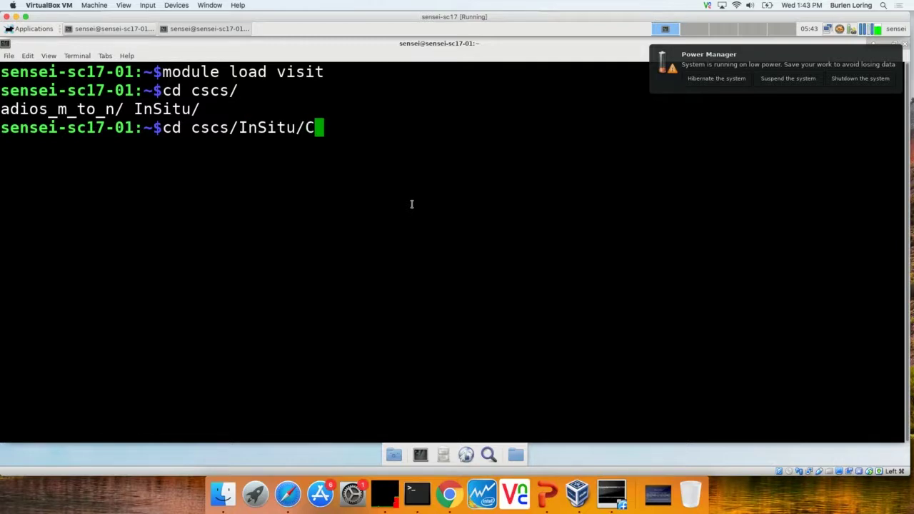
key("BackSpace")
type("J")
key("Tab")
type("C")
key("Tab")
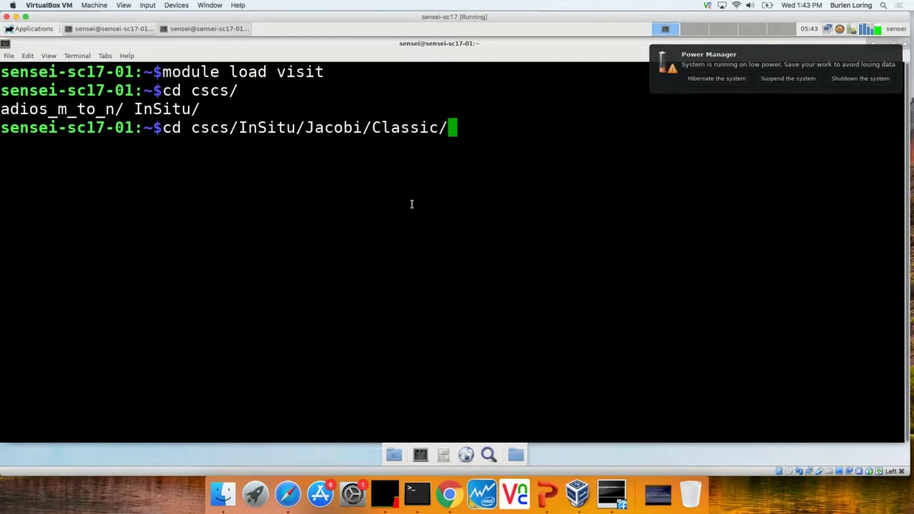
key("Return")
Step: List the Classic folder in long format and display the contents of pjacobi.sim2 with more
type("ll")
key("Return")
type("more ")
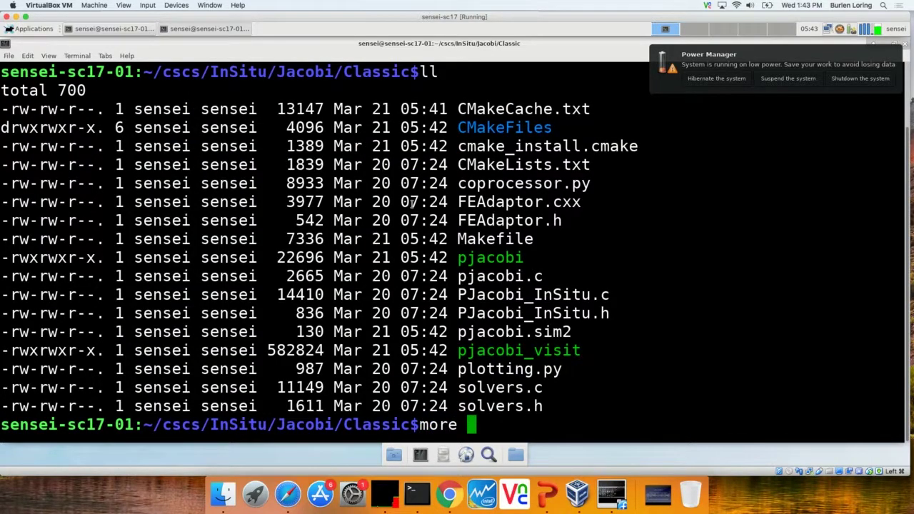
type("p")
key("Tab")
type(".sim2")
key("Return")
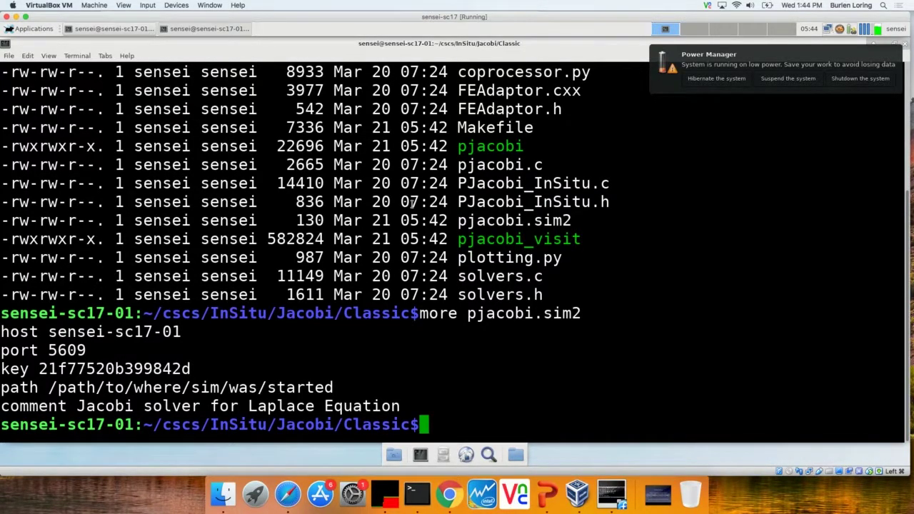
Step: Launch VisIt with the simulation file by running "visit -o pjacobi.sim2"
type("visit ")
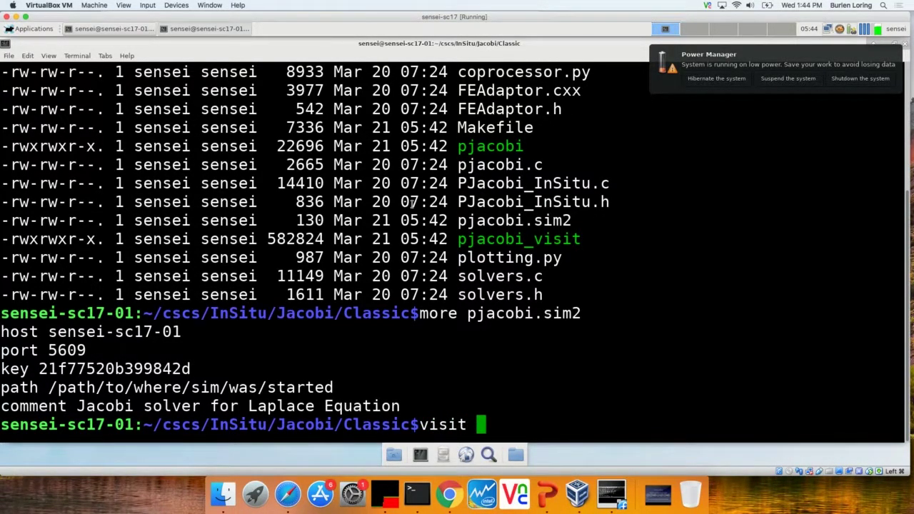
type("-o v")
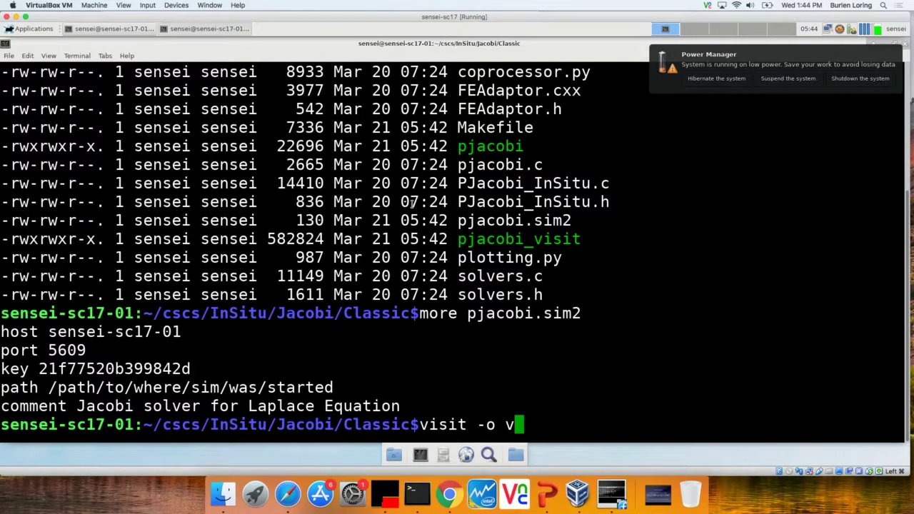
key("BackSpace")
type("pjacobi")
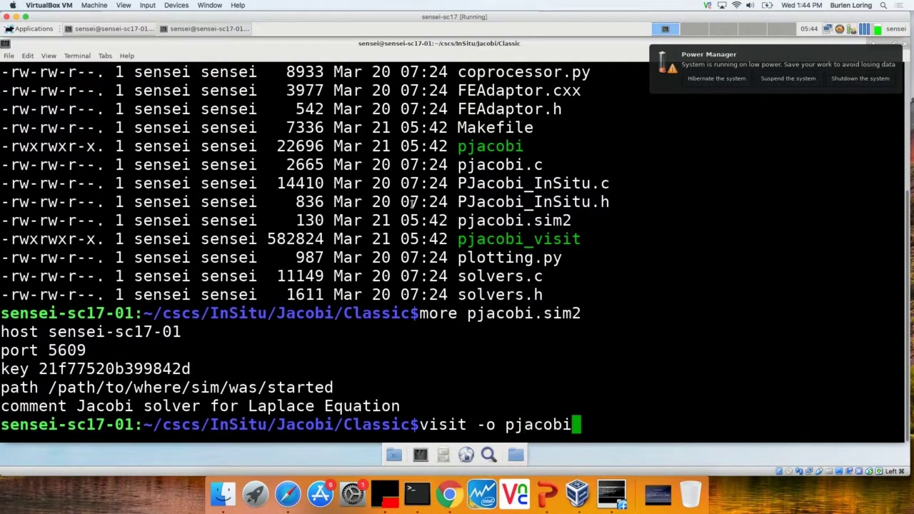
type(".s")
key("Tab")
key("Return")
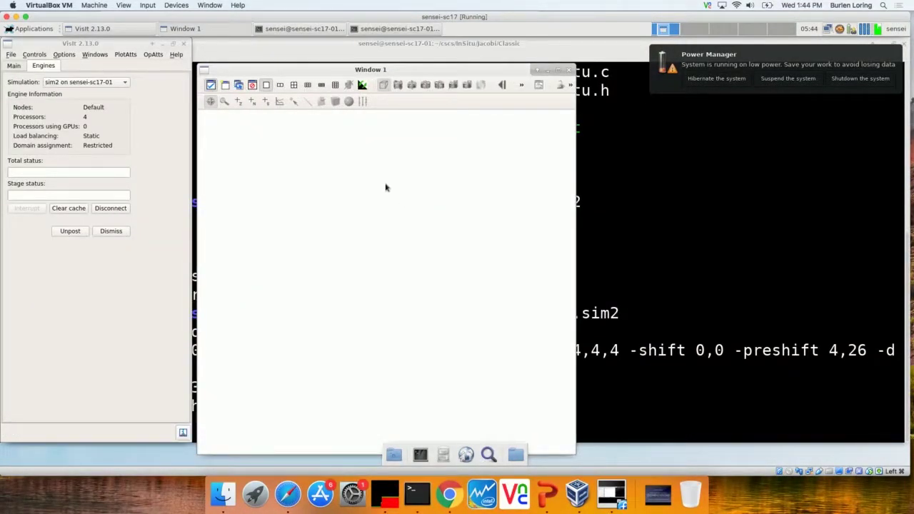
Step: Examine the file information of pjacobi.sim2 for its mesh and scalar metadata, and close the information window
left_click(11, 55)
left_click(41, 106)
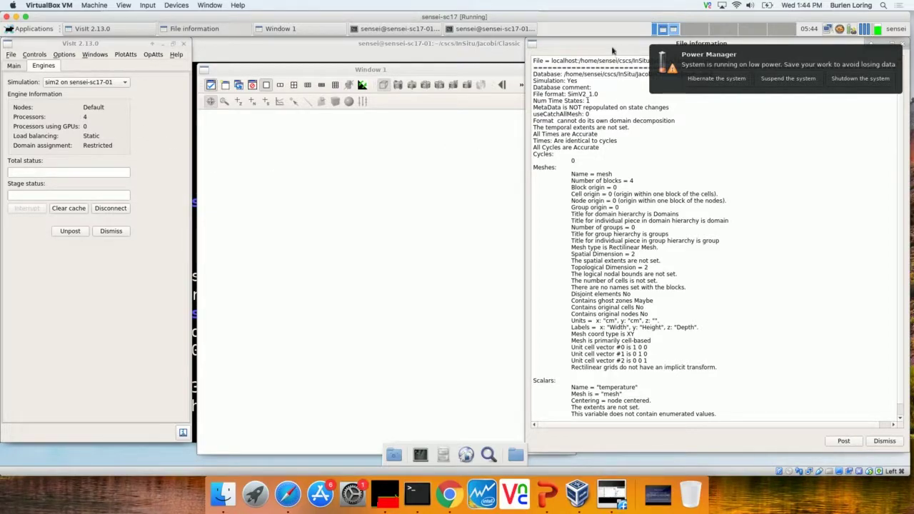
left_click_drag(615, 45, 318, 33)
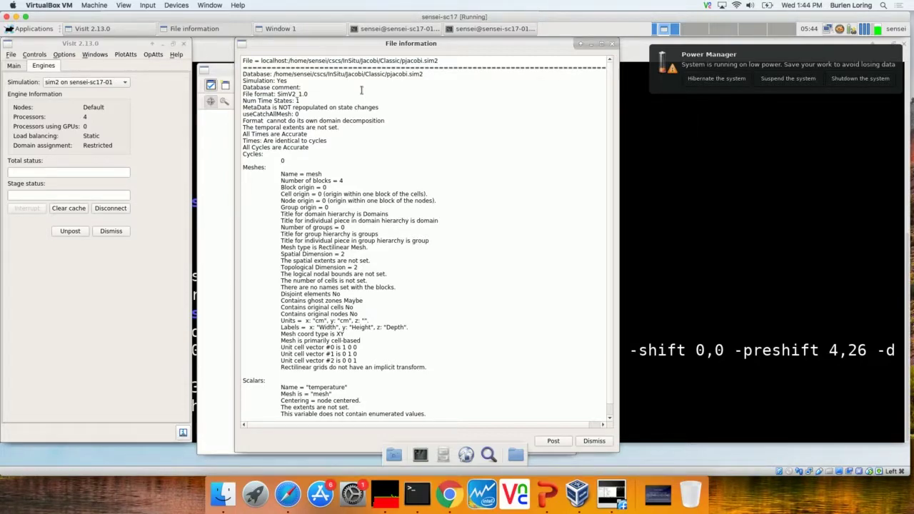
left_click(611, 44)
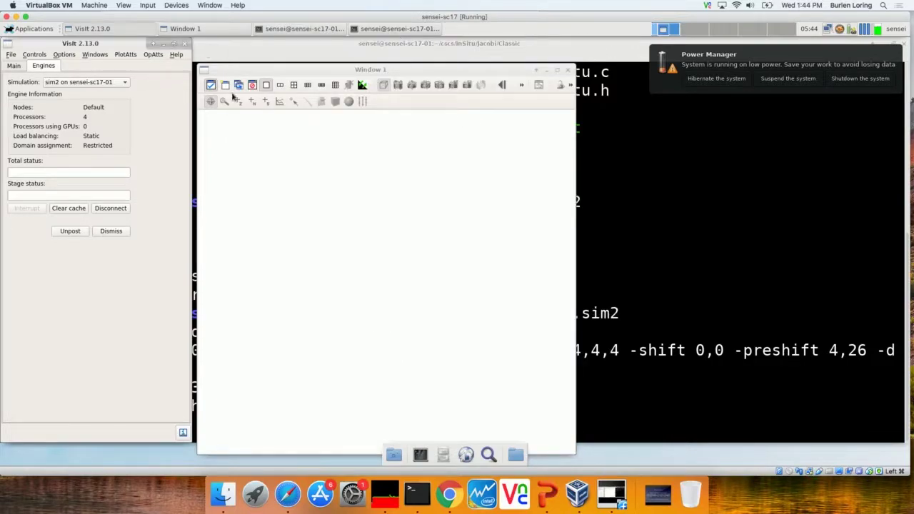
Step: Add a Pseudocolor plot of the temperature variable from pjacobi.sim2 and draw it
left_click(22, 67)
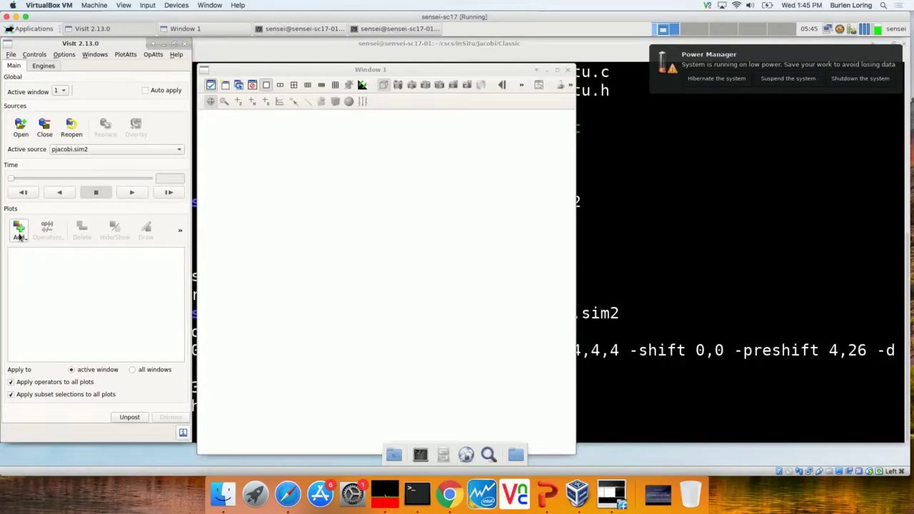
left_click(20, 236)
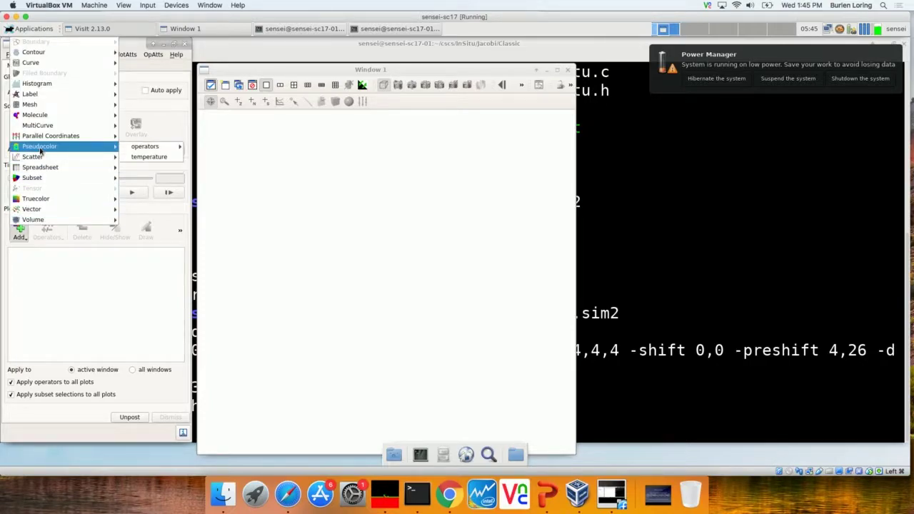
mouse_move(123, 146)
left_click(151, 158)
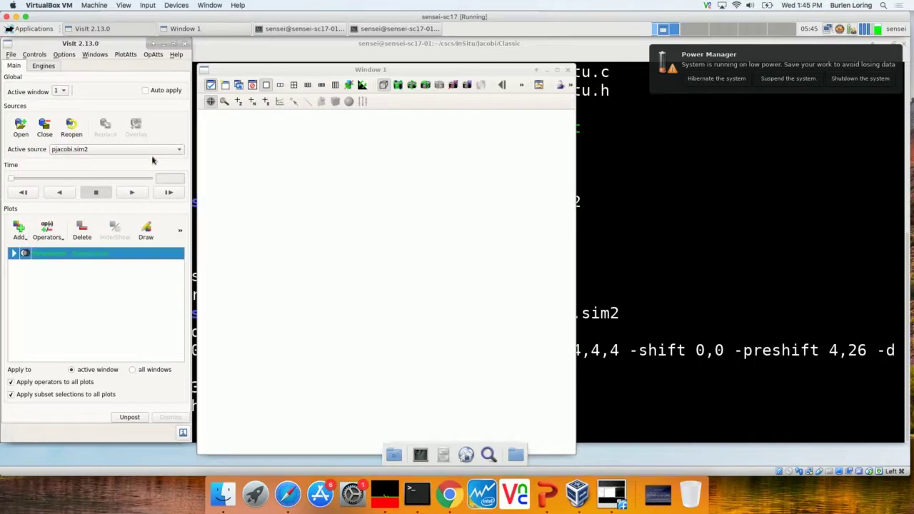
left_click(146, 230)
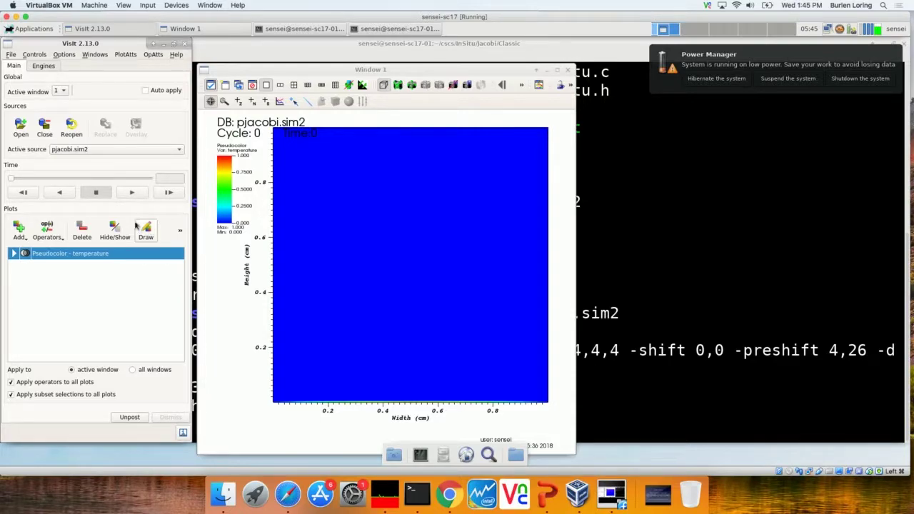
left_click(35, 54)
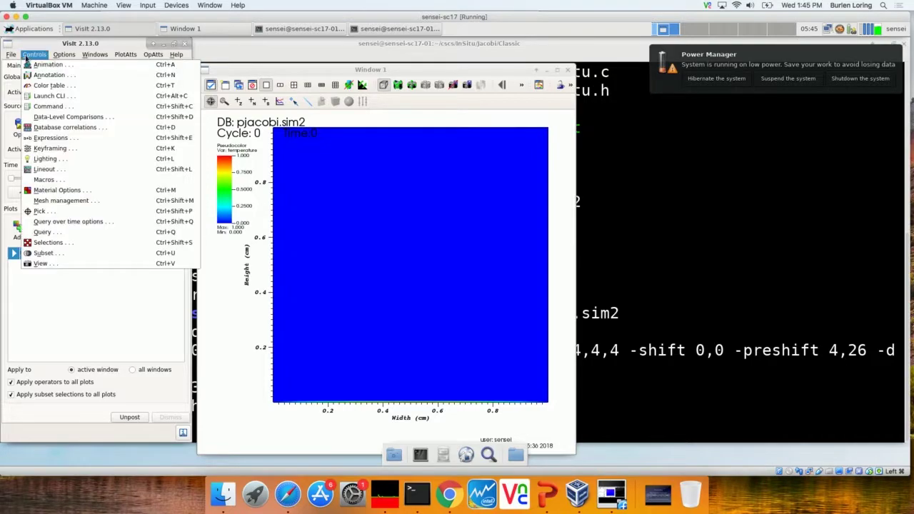
left_click(70, 242)
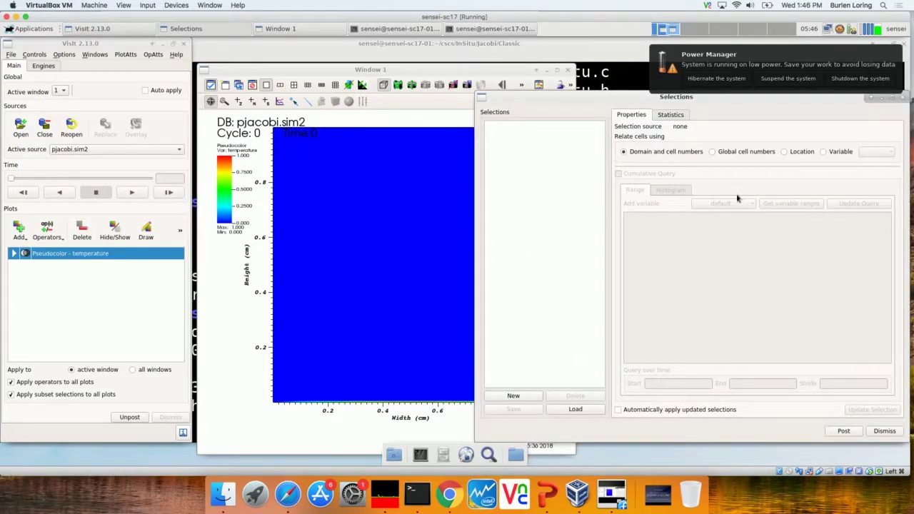
left_click(901, 97)
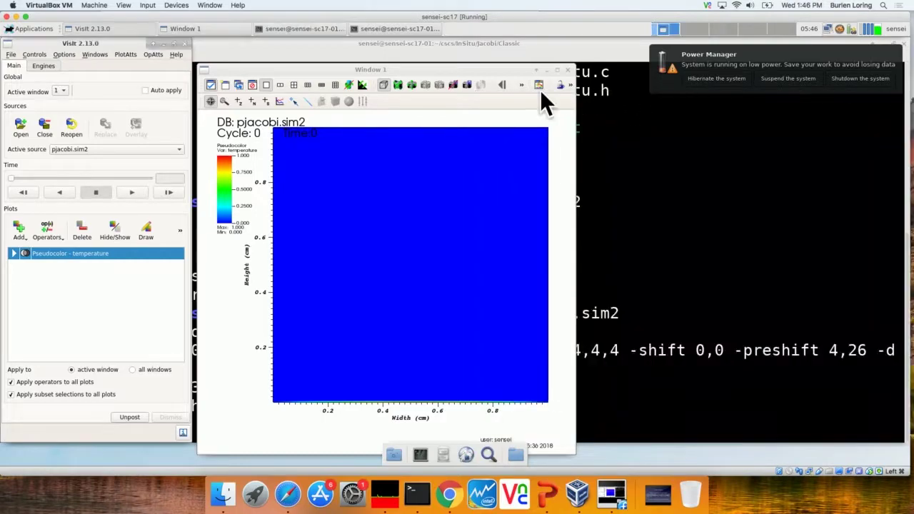
Step: Open the Simulations window, move it clear of the screen edge, and issue the run command to the connected simulation
left_click(33, 55)
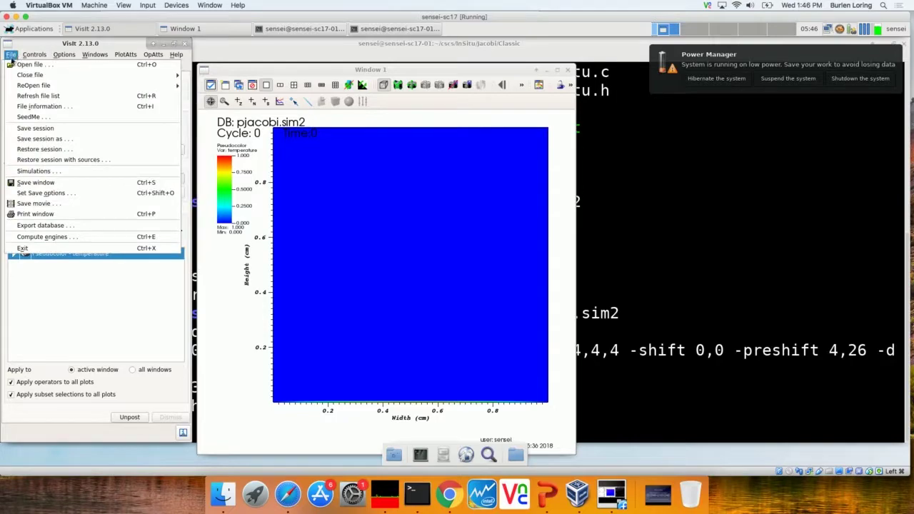
left_click(33, 178)
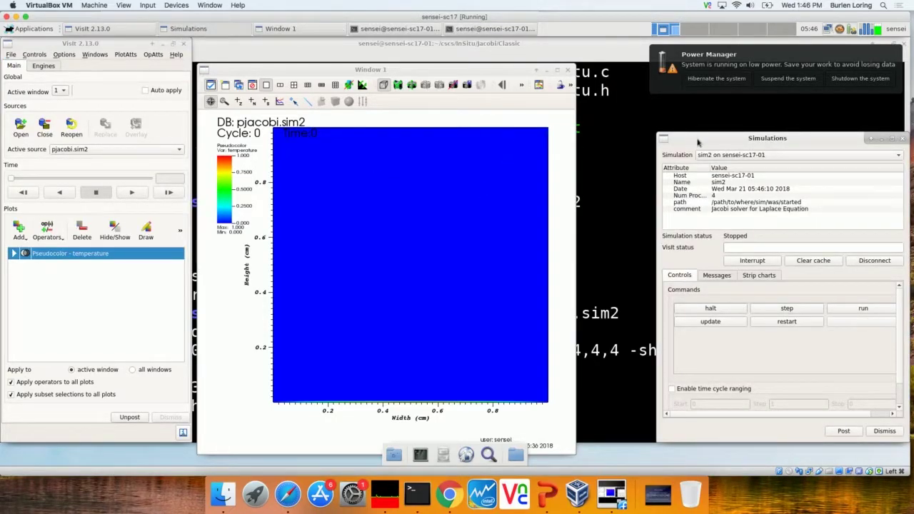
left_click_drag(698, 140, 657, 120)
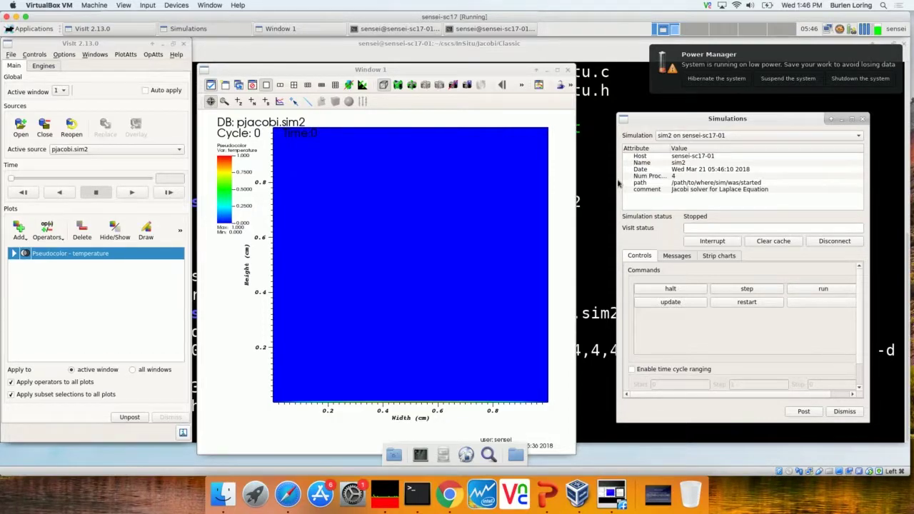
left_click(806, 291)
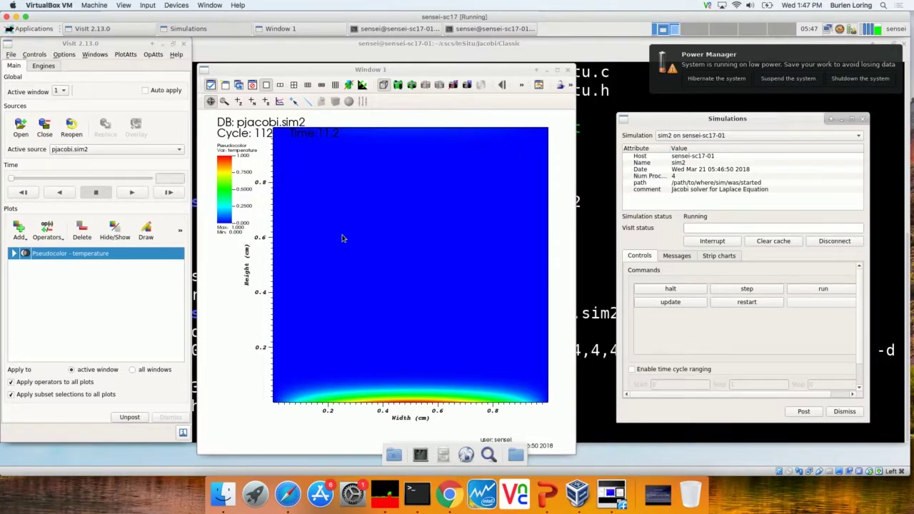
Step: Add a Histogram plot of the temperature variable and draw it
left_click(21, 235)
mouse_move(79, 84)
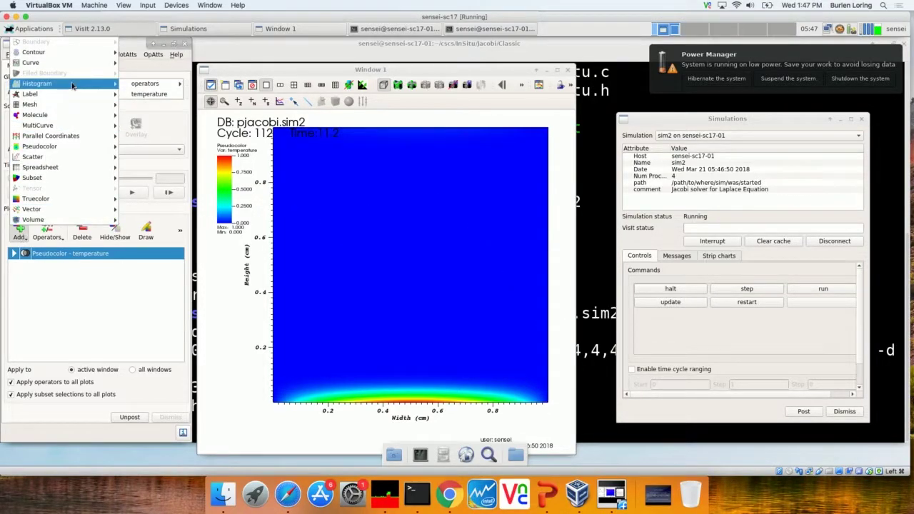
left_click(145, 96)
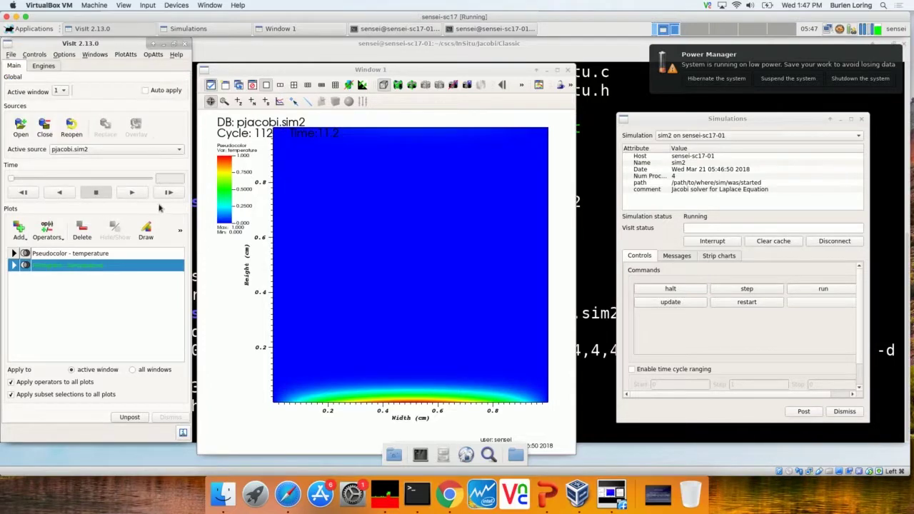
left_click(146, 232)
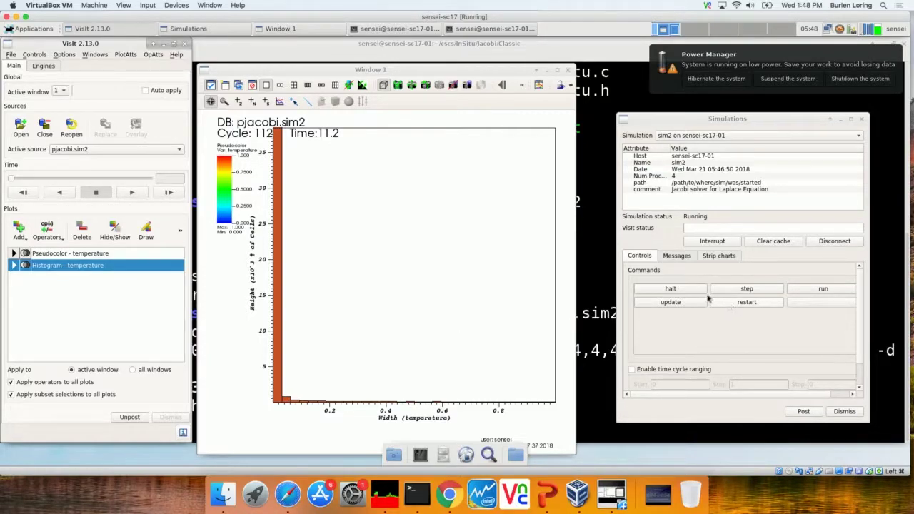
Step: Run the simulation with the histogram displayed and halt it, and delete the Histogram plot of temperature
left_click(820, 289)
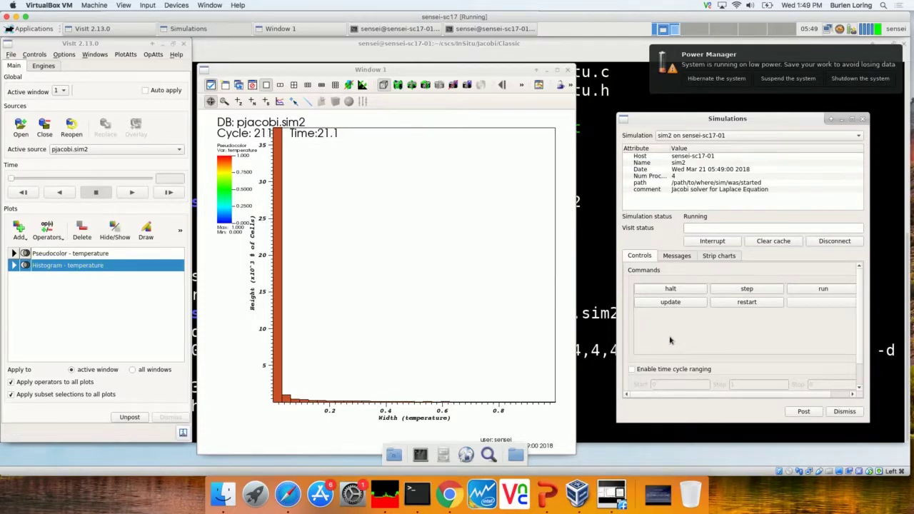
left_click(682, 291)
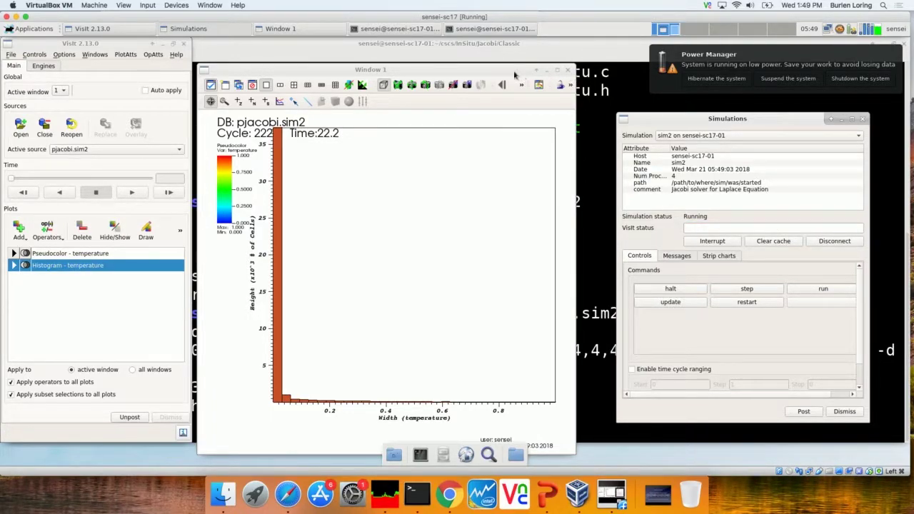
left_click_drag(515, 72, 534, 63)
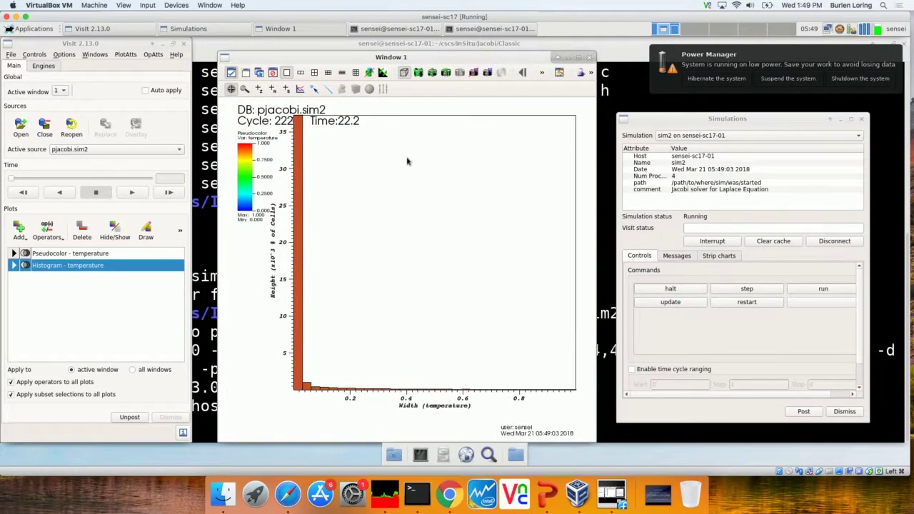
left_click(83, 230)
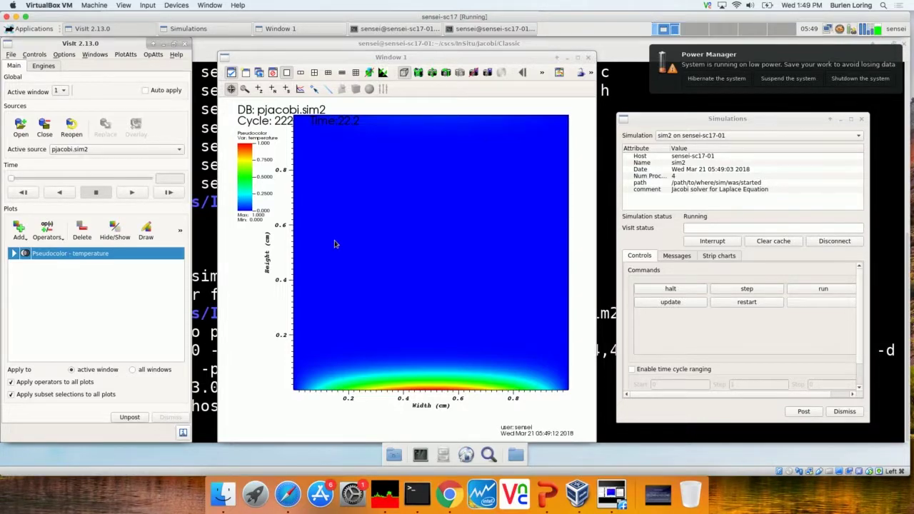
Step: Create a new expression in the Expressions window and delete the surplus duplicate entry
left_click(37, 55)
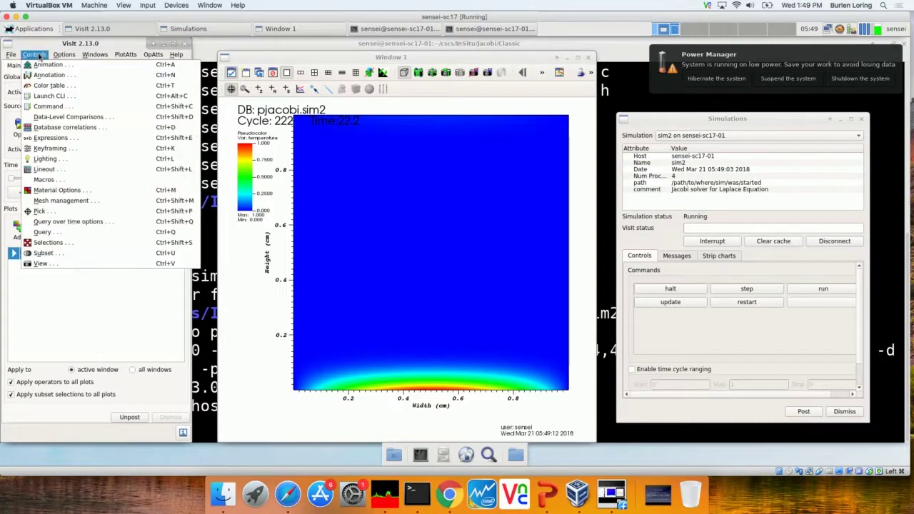
left_click(69, 139)
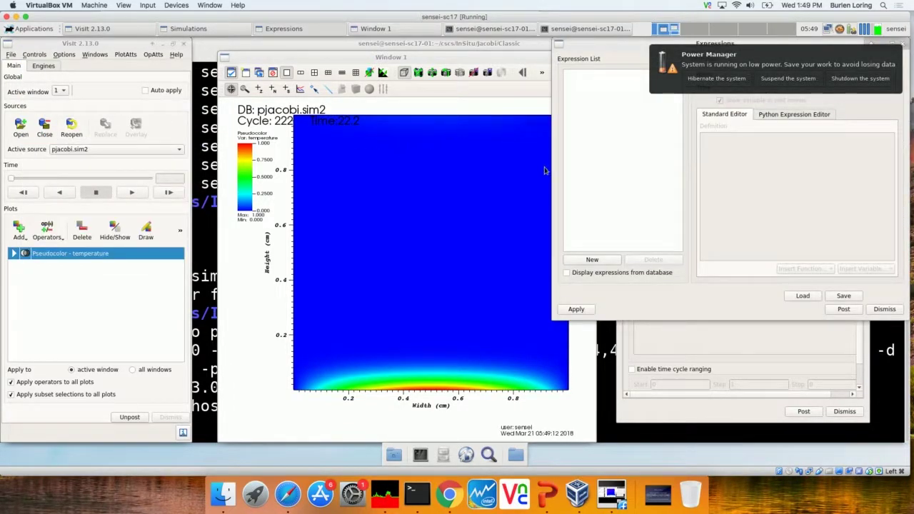
double_click(600, 262)
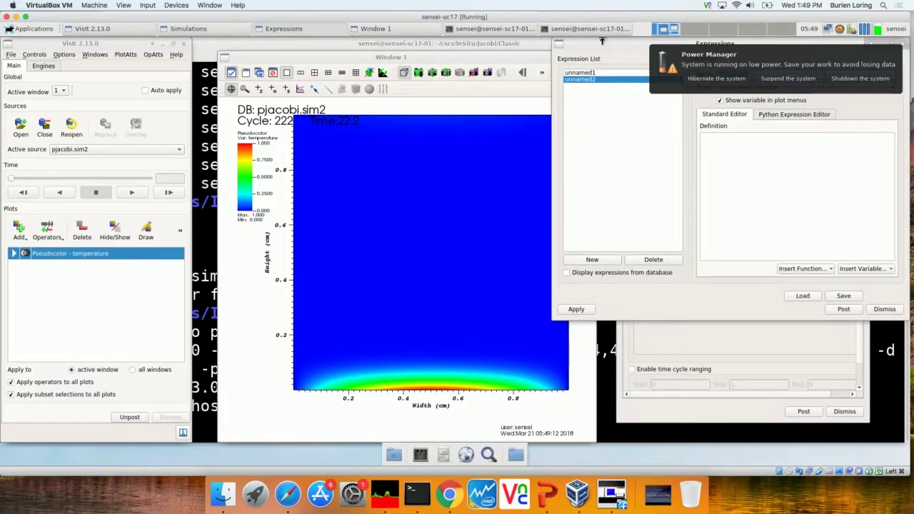
left_click_drag(604, 43, 327, 84)
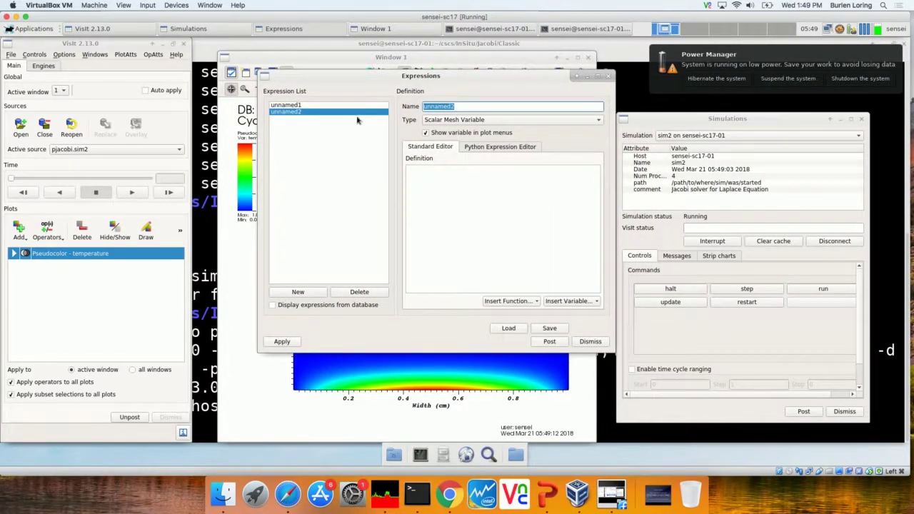
left_click(373, 294)
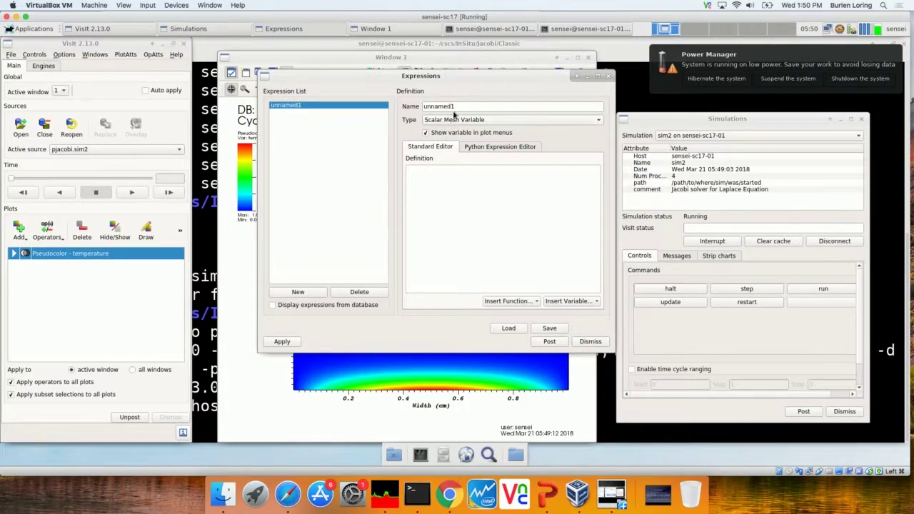
Step: Name the expression procid, define it as procid(mesh), apply it and close the Expressions window
left_click_drag(456, 107, 421, 113)
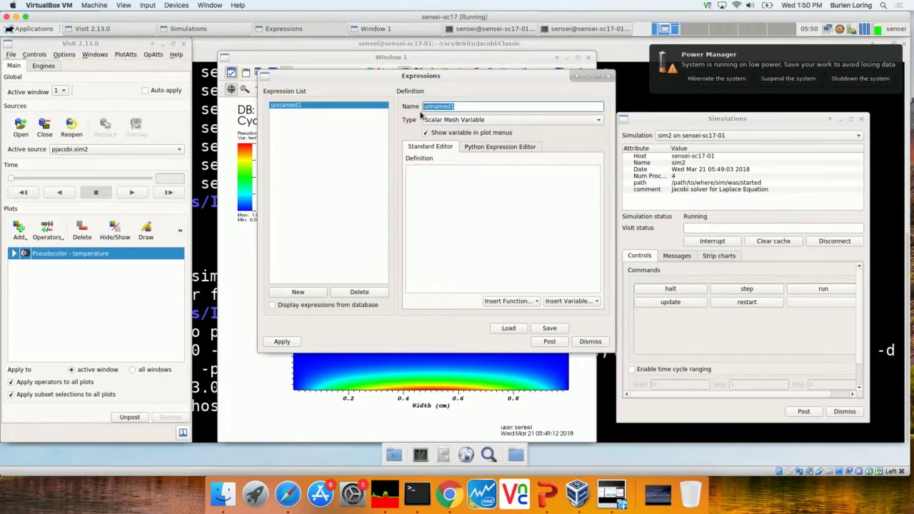
type("procid")
left_click(443, 179)
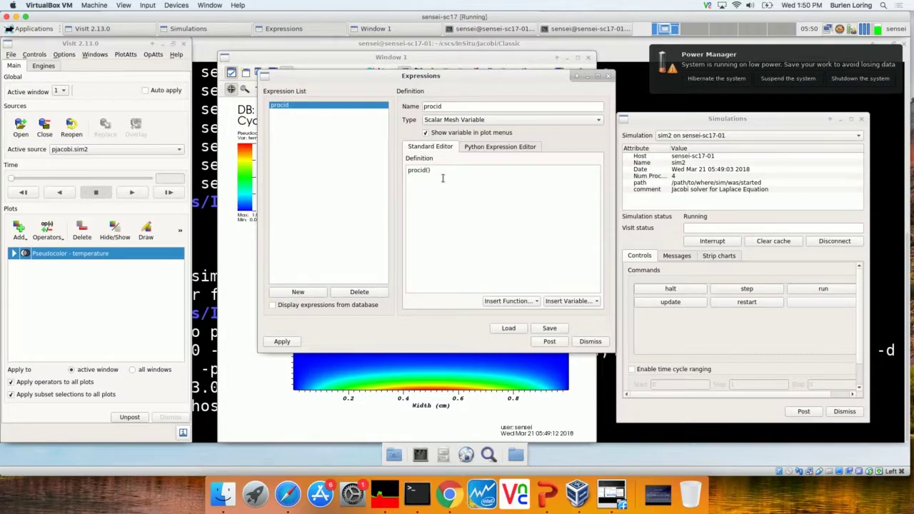
left_click(572, 303)
mouse_move(613, 337)
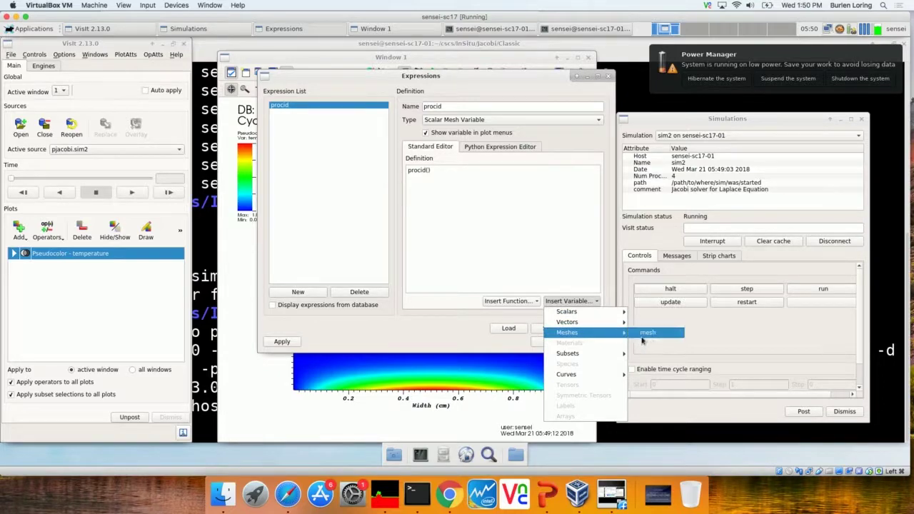
left_click(641, 336)
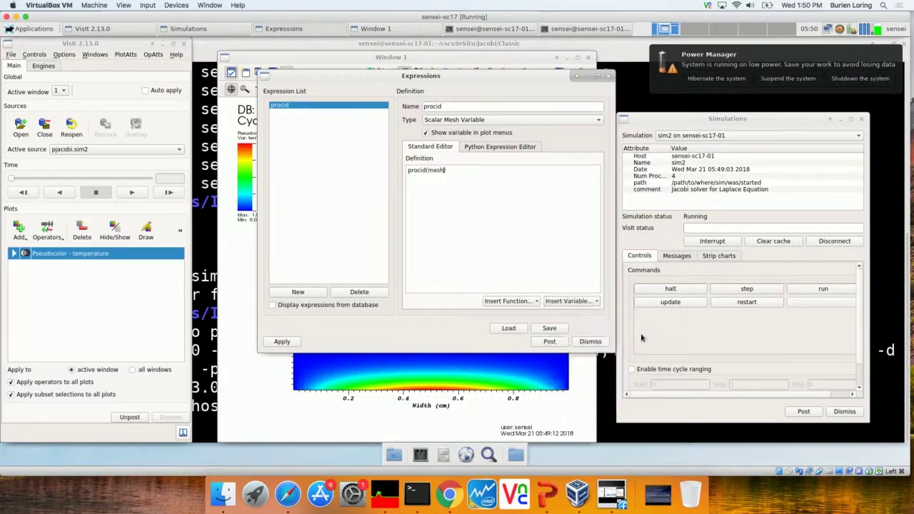
left_click(292, 344)
left_click(582, 343)
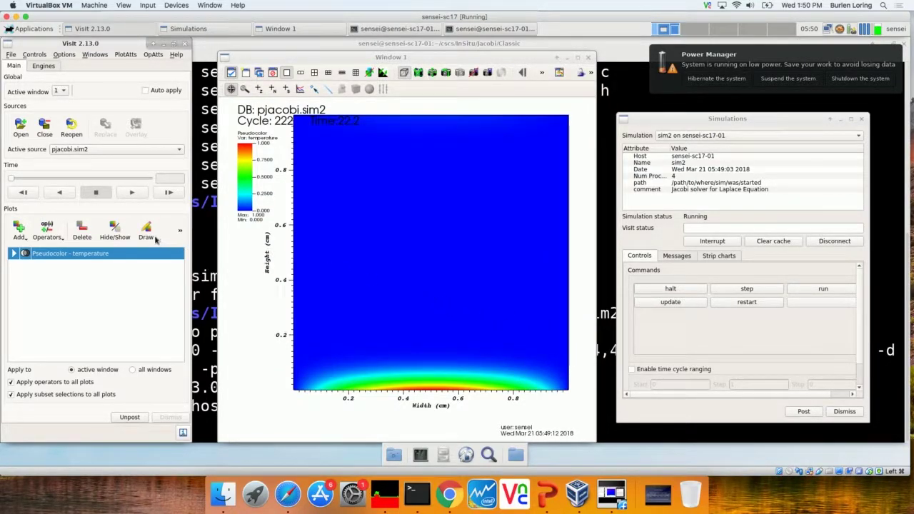
Step: Redraw the Pseudocolor plot and change its variable from temperature to procid
left_click(149, 237)
left_click(180, 232)
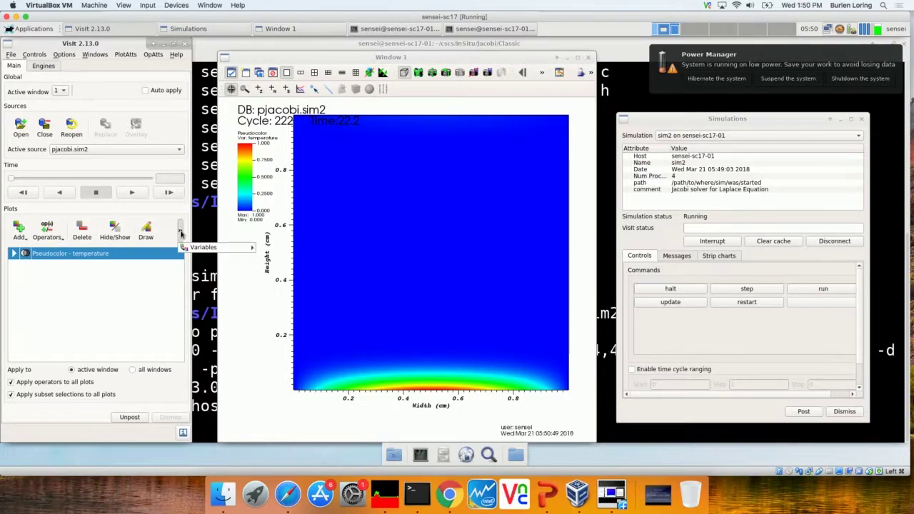
mouse_move(192, 247)
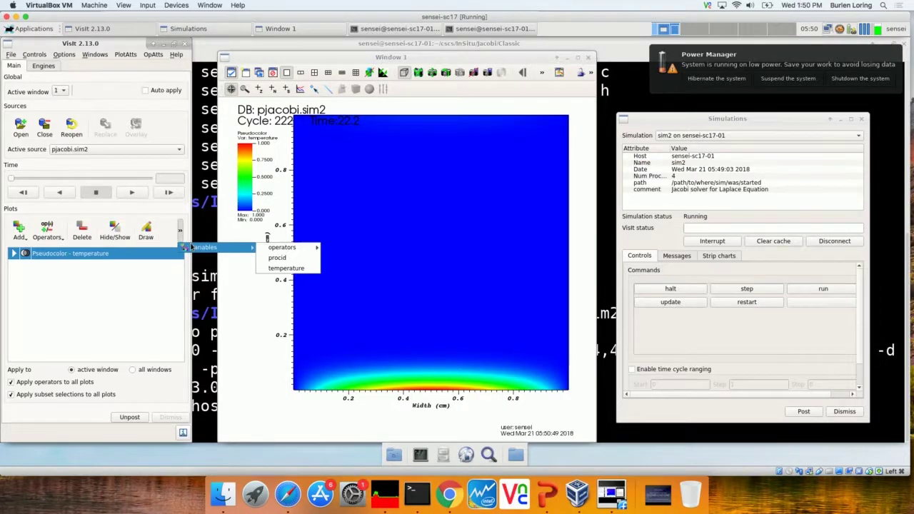
left_click(310, 260)
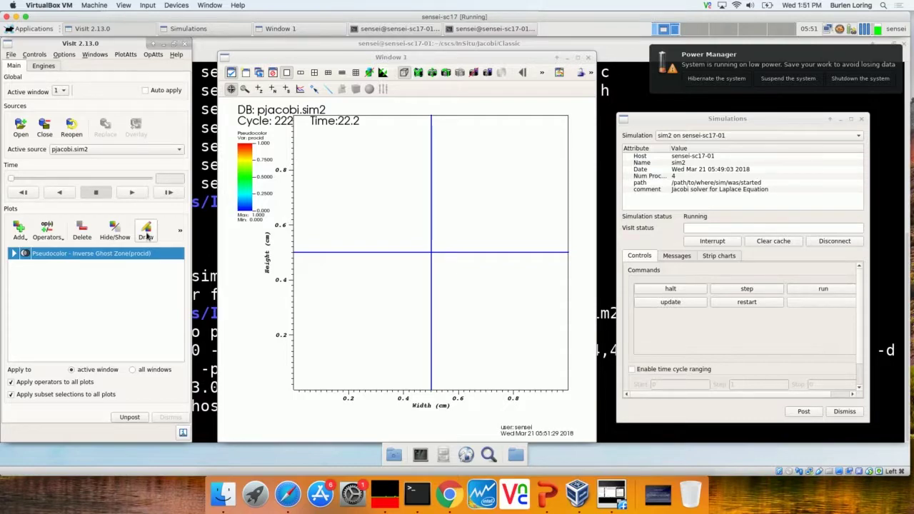
Step: Remove the Inverse Ghost Zone operator from the procid plot and redraw it
left_click(14, 252)
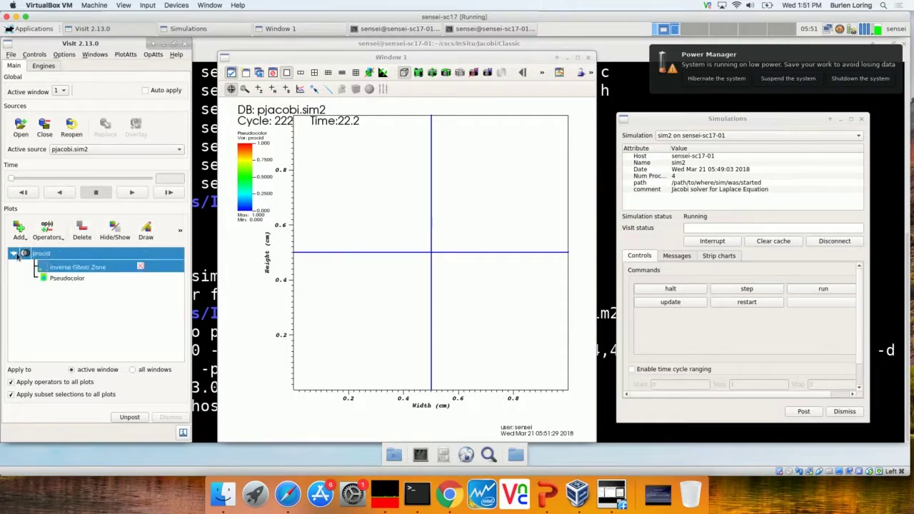
left_click(141, 266)
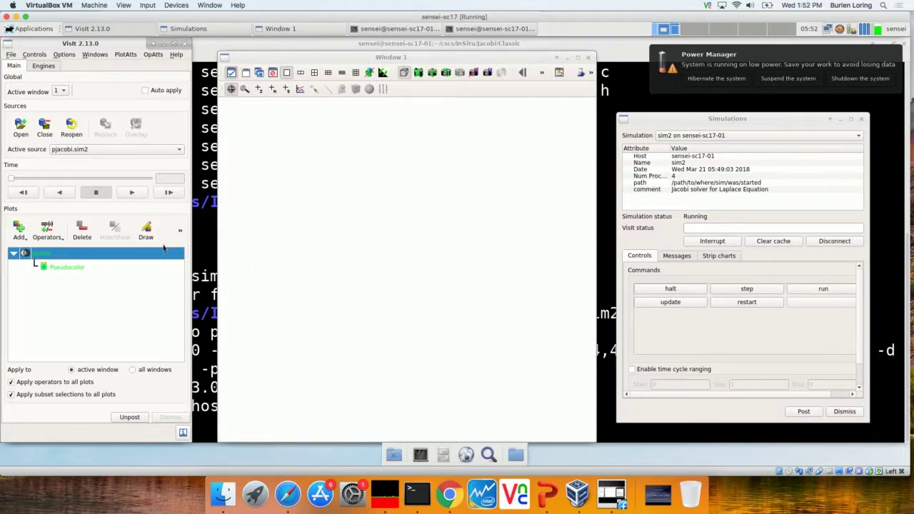
left_click(146, 229)
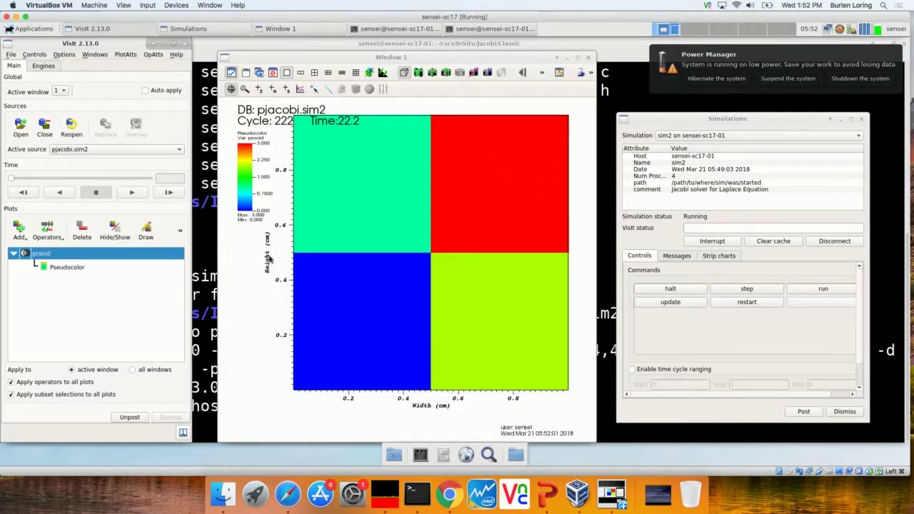
Step: Switch the Pseudocolor plot's variable back to temperature
left_click(181, 230)
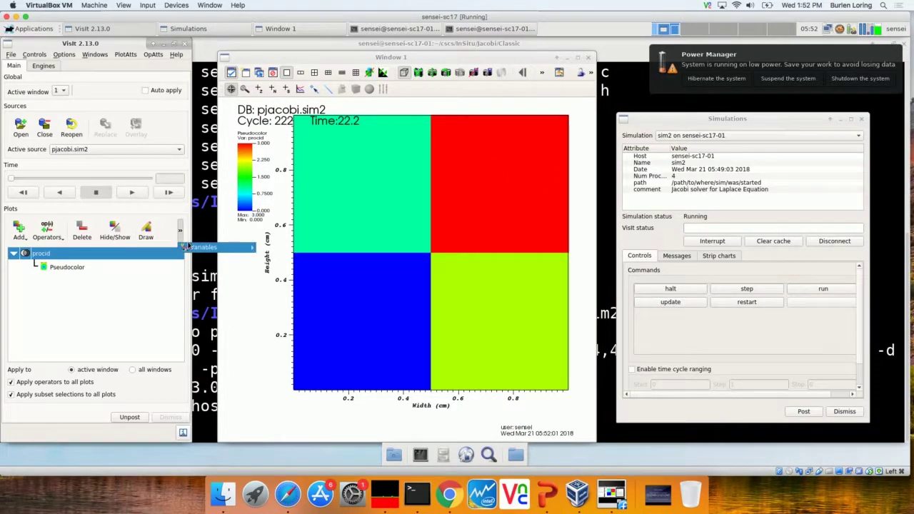
mouse_move(207, 247)
left_click(282, 267)
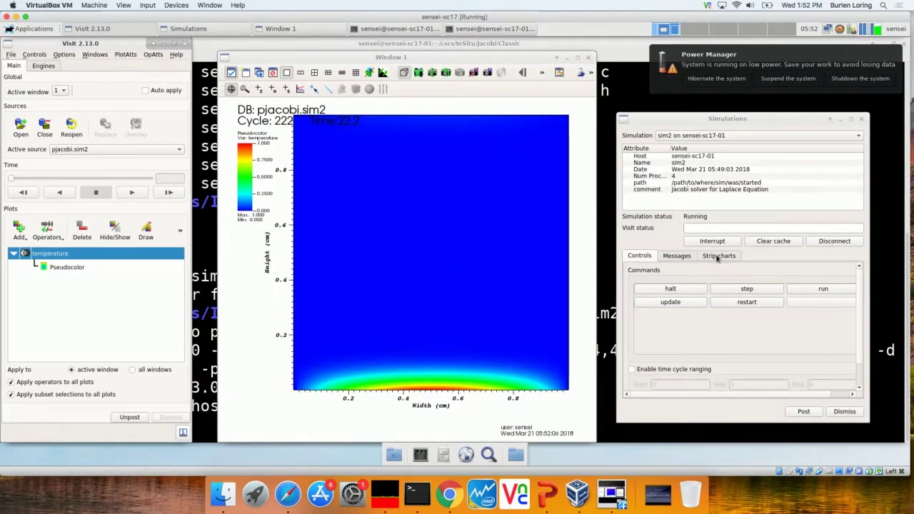
Step: Issue the run command to the simulation and close the Simulations window
left_click(806, 290)
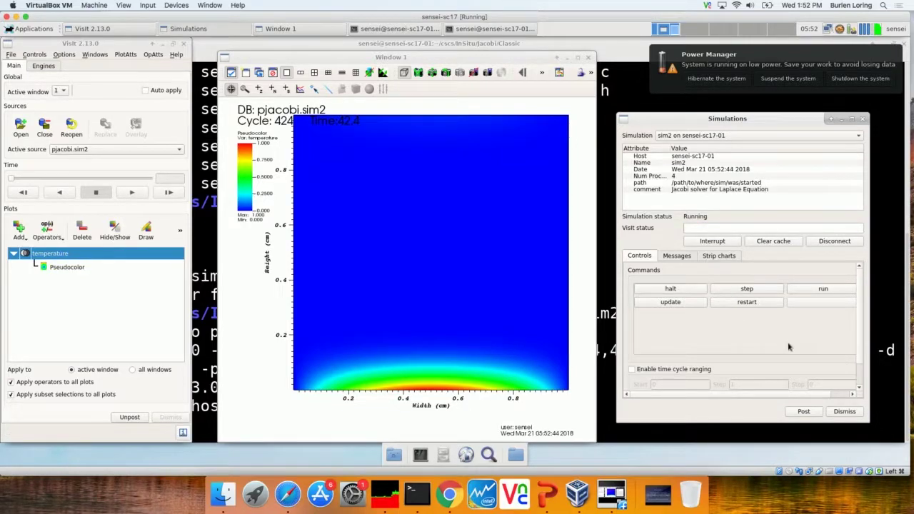
left_click(844, 411)
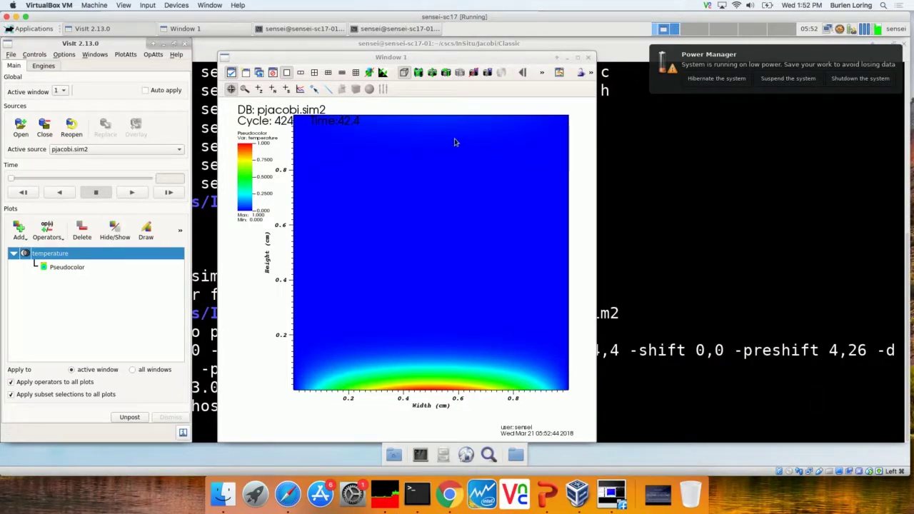
Step: Launch the VisIt CLI and open the Commands window, moving it clear of the plot
left_click(37, 55)
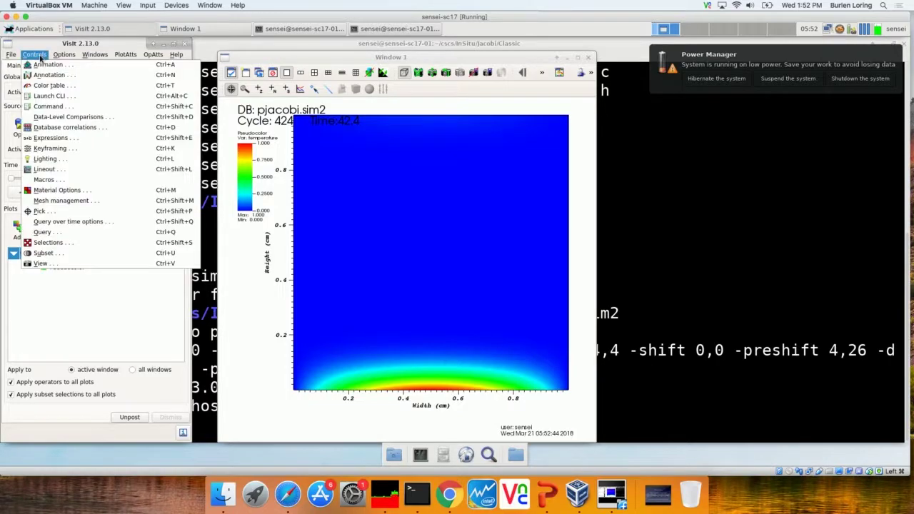
left_click(51, 96)
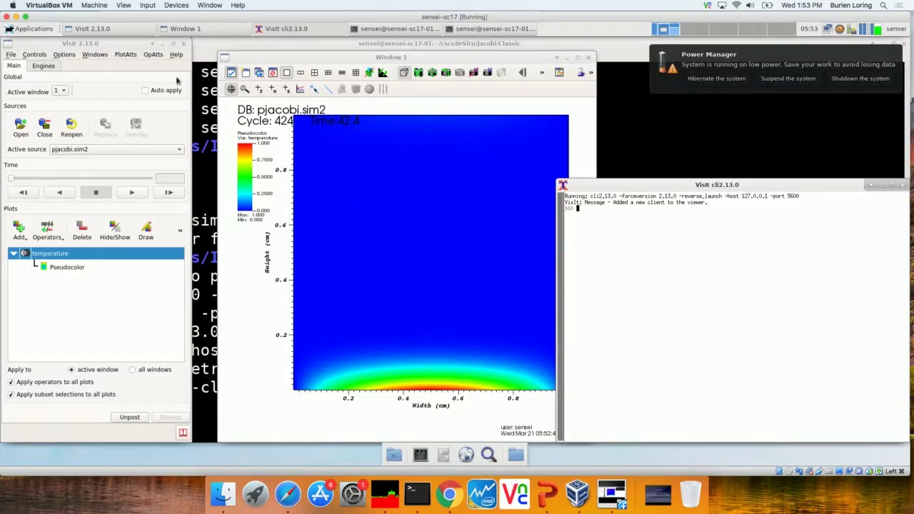
left_click(34, 55)
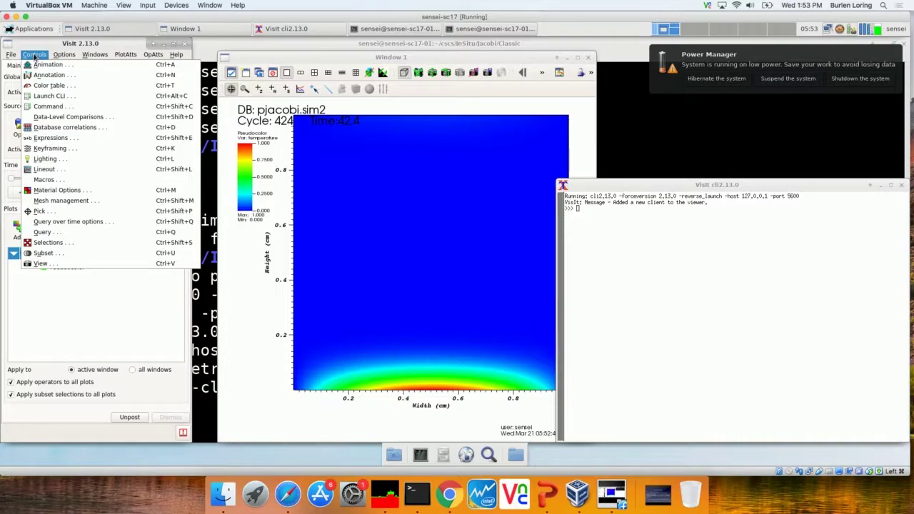
left_click(47, 106)
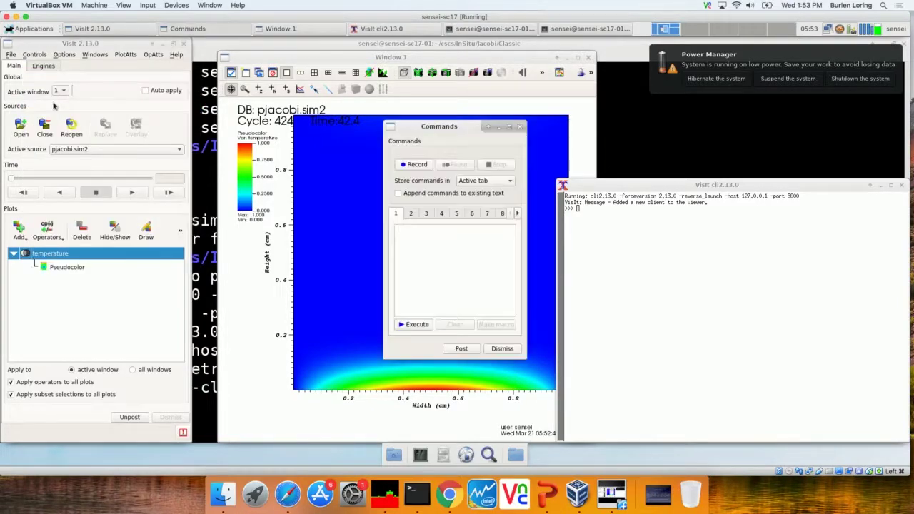
left_click_drag(427, 132, 669, 119)
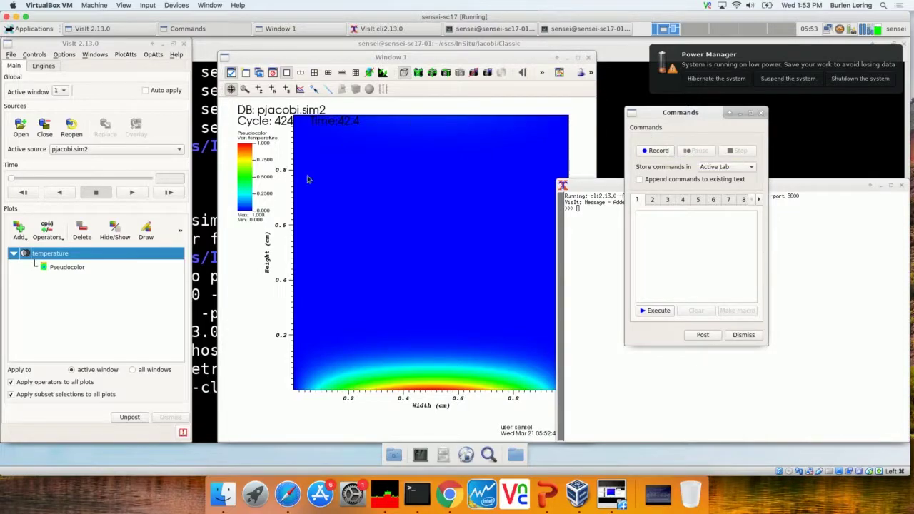
Step: Delete the temperature Pseudocolor plot and start recording commands into the active tab
left_click(48, 236)
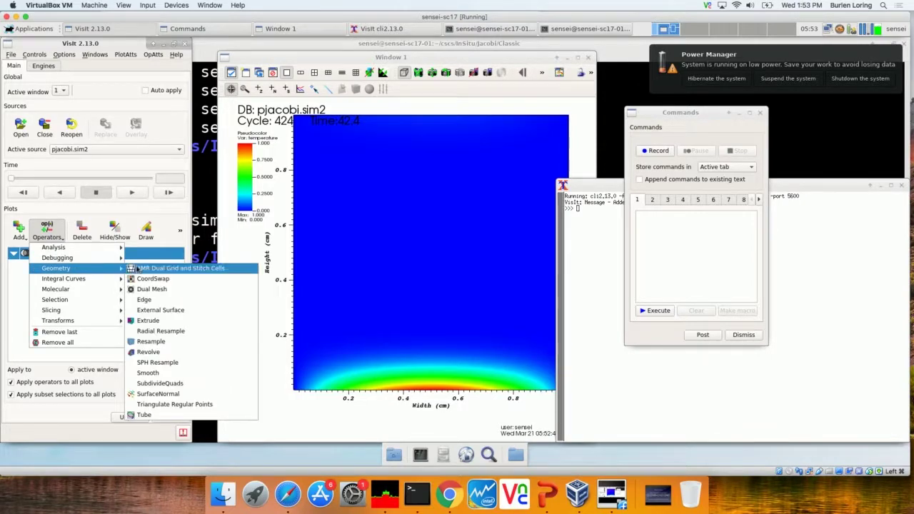
left_click(86, 232)
left_click(82, 230)
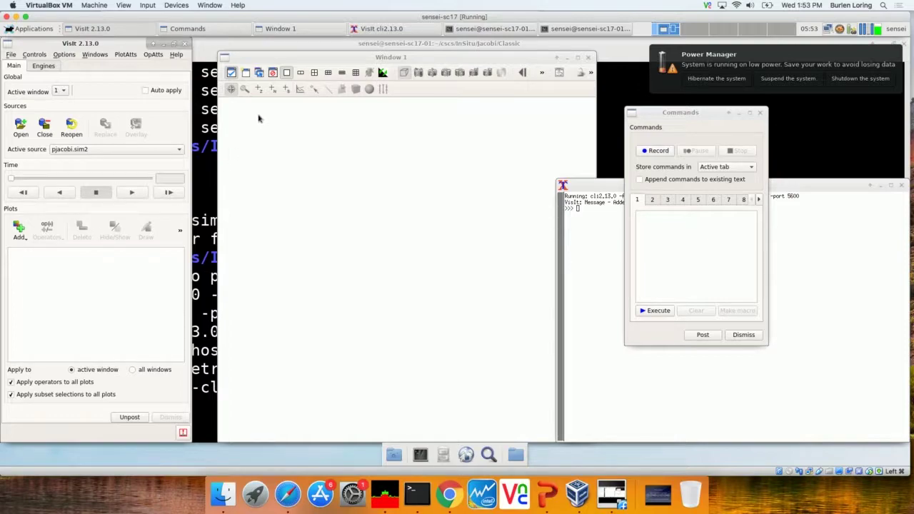
left_click(652, 152)
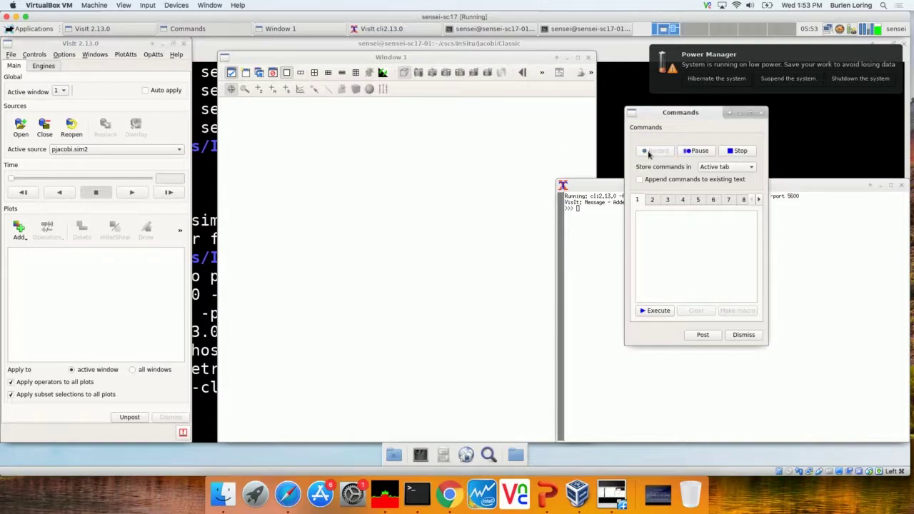
Step: Add a Pseudocolor plot and a Contour plot, both of the temperature variable, and draw them
left_click(19, 235)
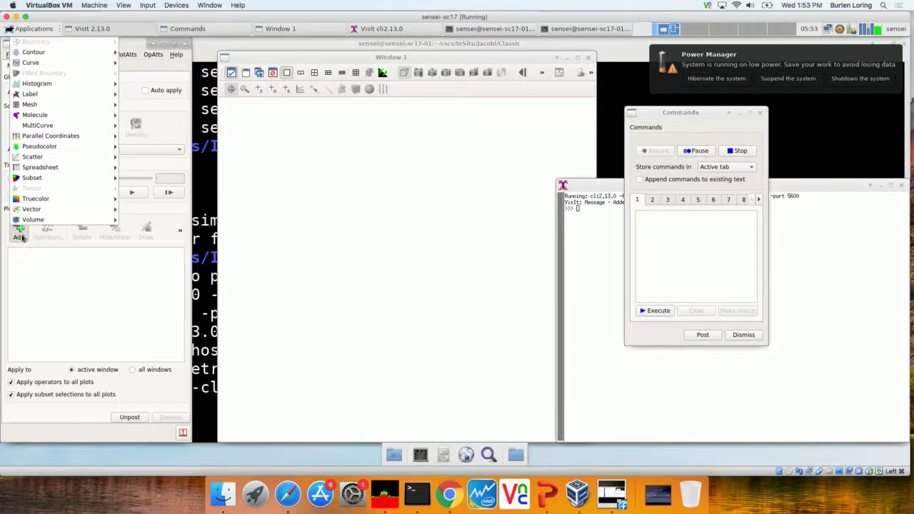
mouse_move(106, 152)
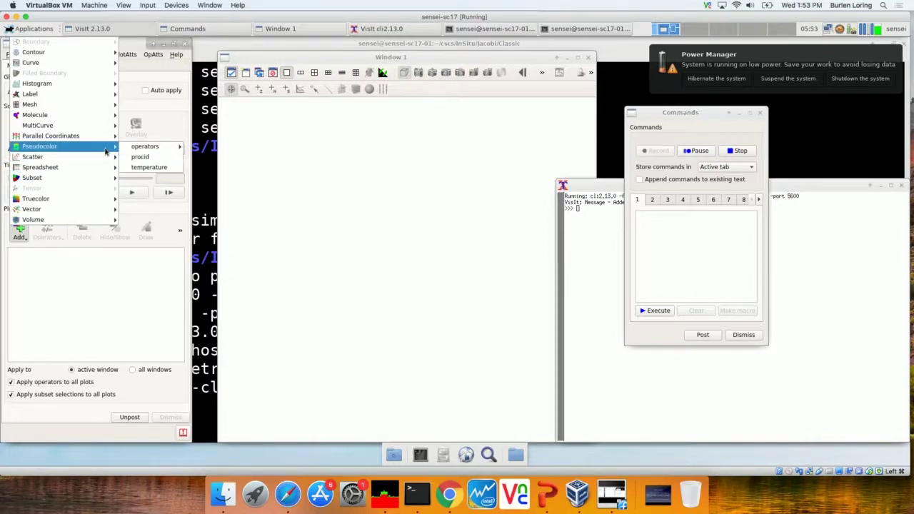
left_click(143, 167)
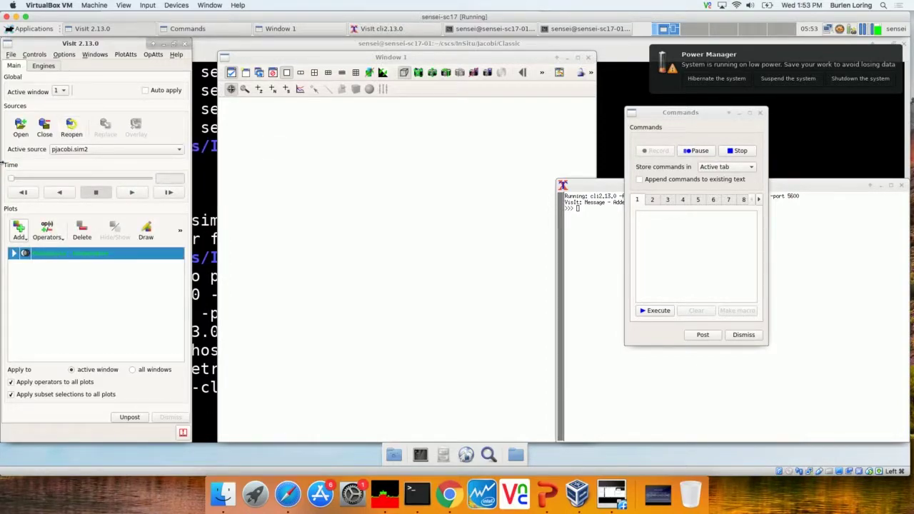
left_click(19, 235)
mouse_move(37, 86)
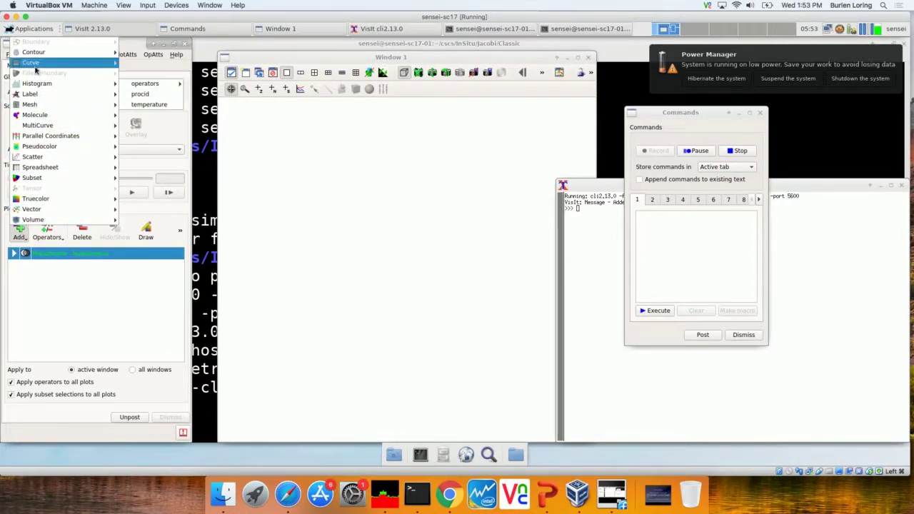
mouse_move(37, 55)
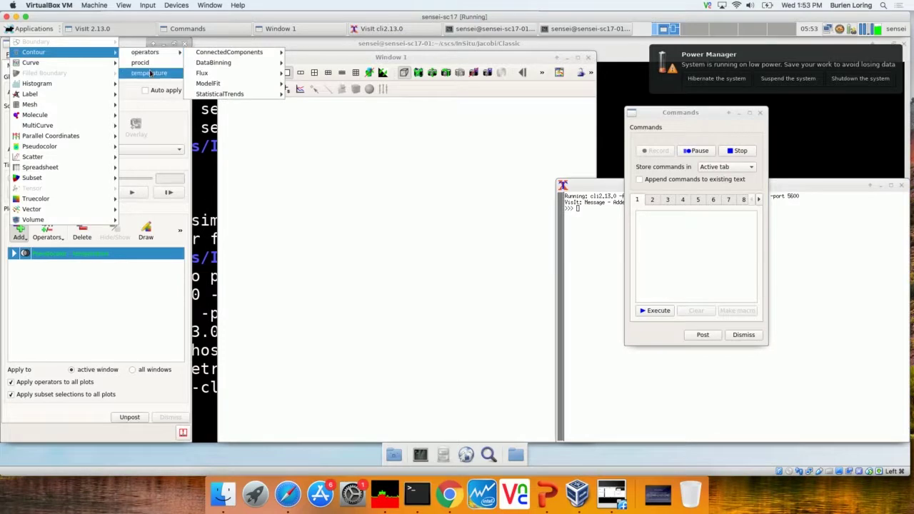
left_click(150, 73)
left_click(149, 230)
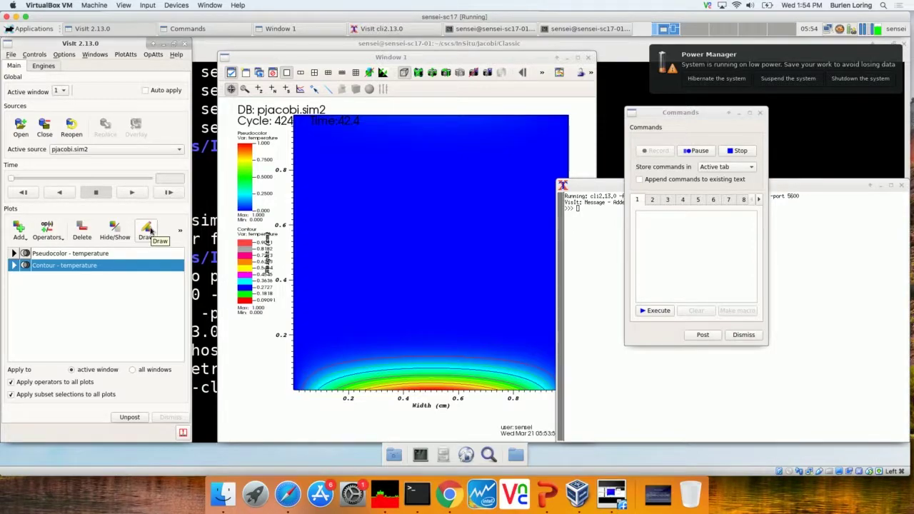
left_click(150, 231)
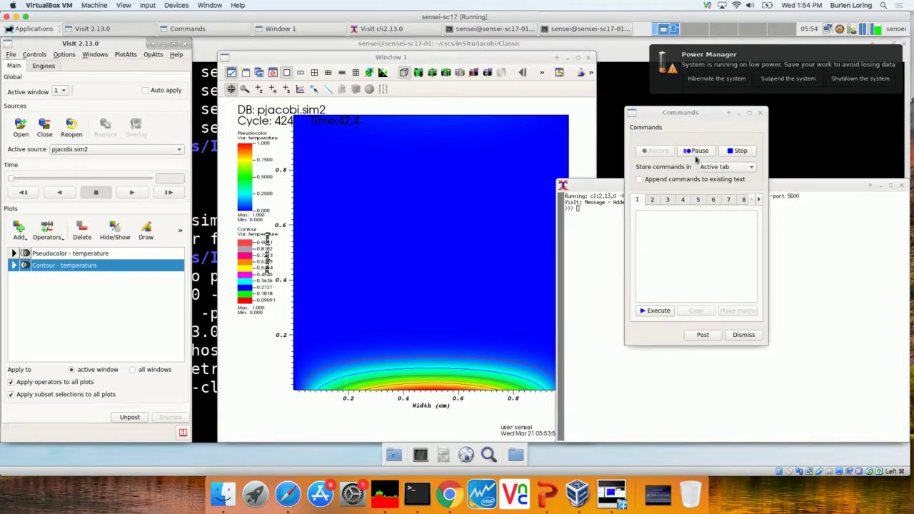
Step: Stop recording commands and close the Commands window
left_click(739, 151)
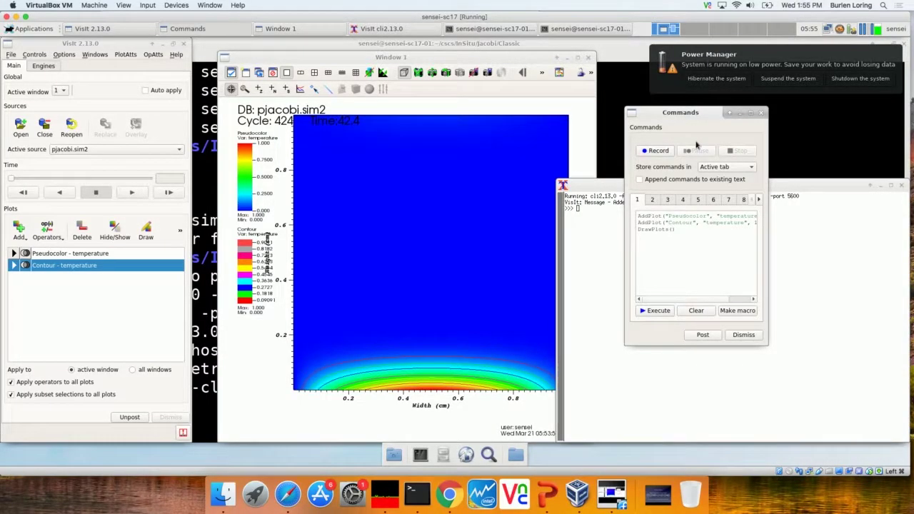
left_click(743, 335)
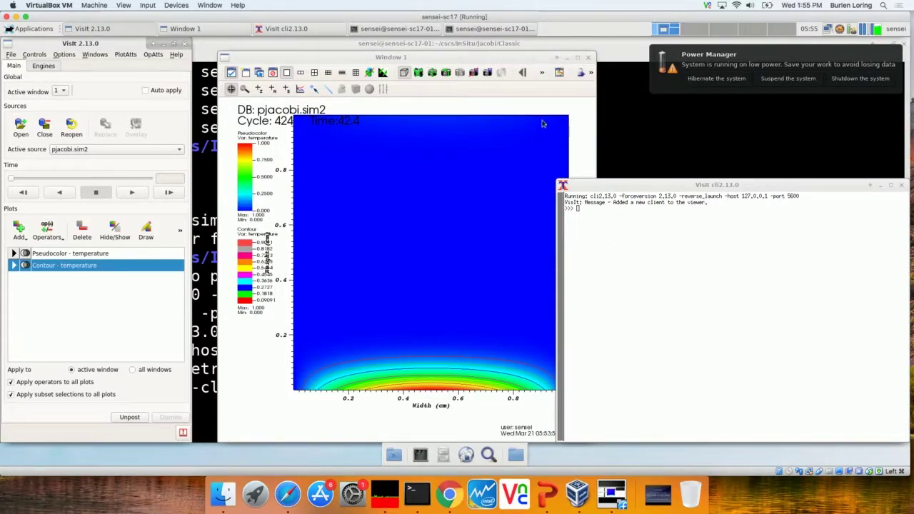
Step: Open the Simulations window for the running pjacobi simulation
left_click(12, 55)
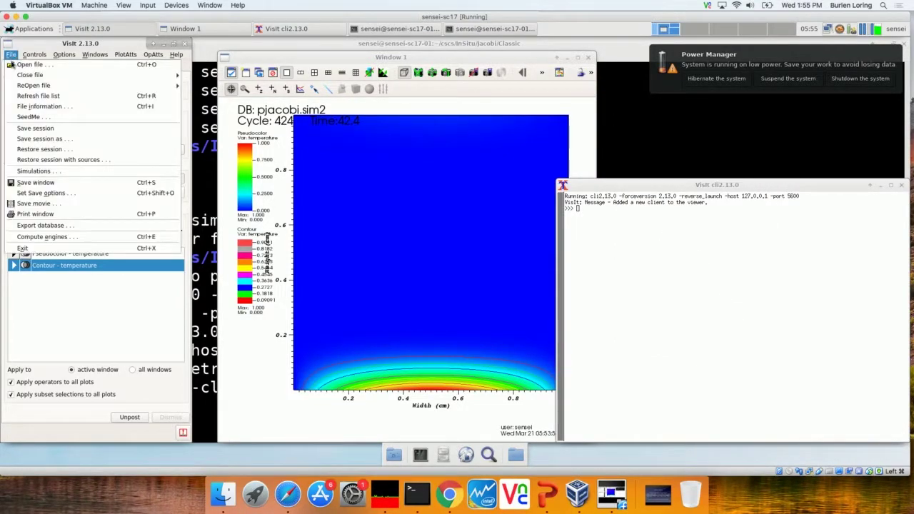
left_click(41, 172)
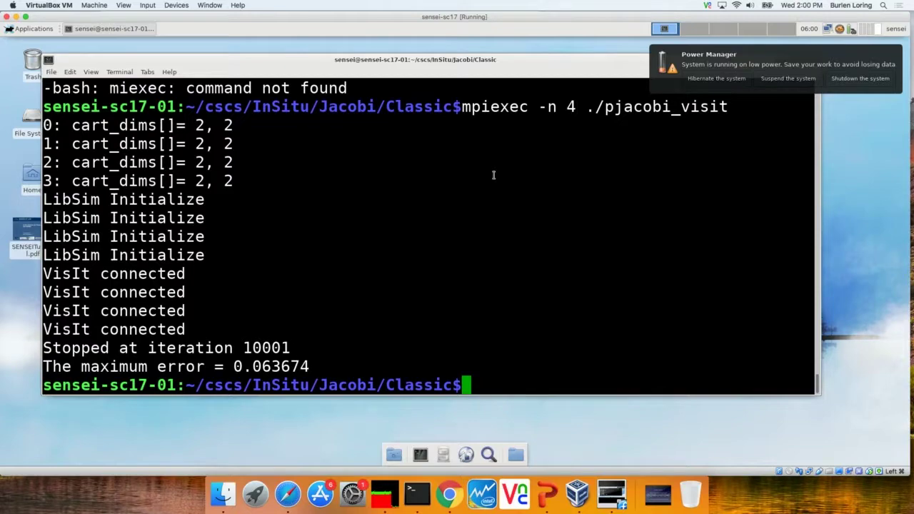
Step: Run make clean in the Jacobi/Classic directory of the terminal and list its files in long format
type("make clean")
key("Return")
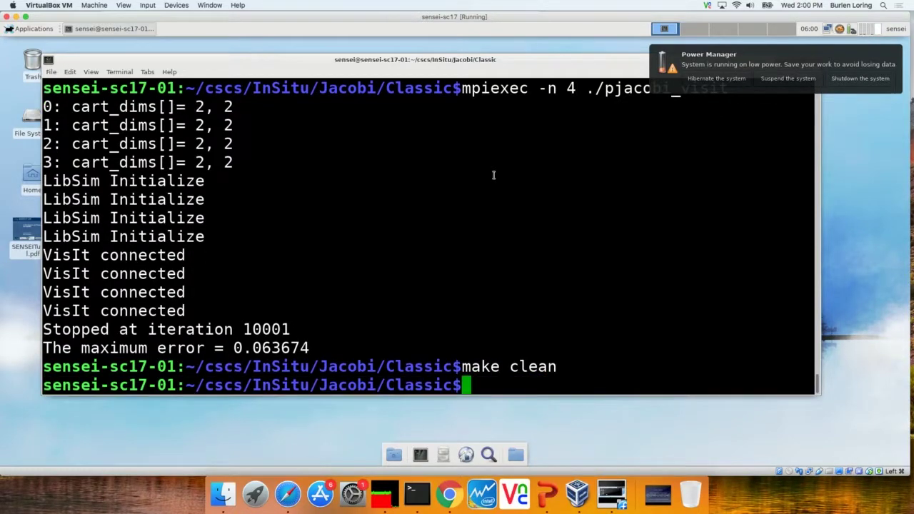
type("ls -l")
key("Return")
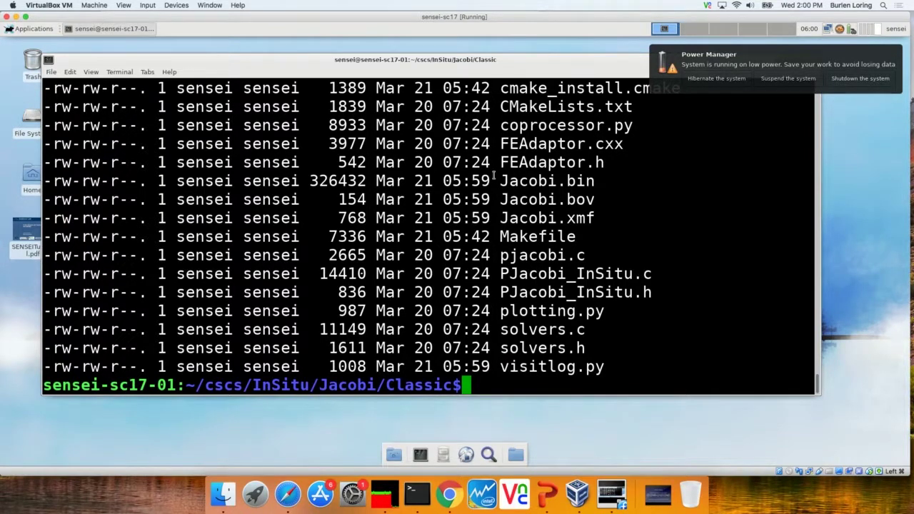
Step: Force-remove CMakeCache.txt and the CMakeFiles directory from the Classic directory
type("rm ")
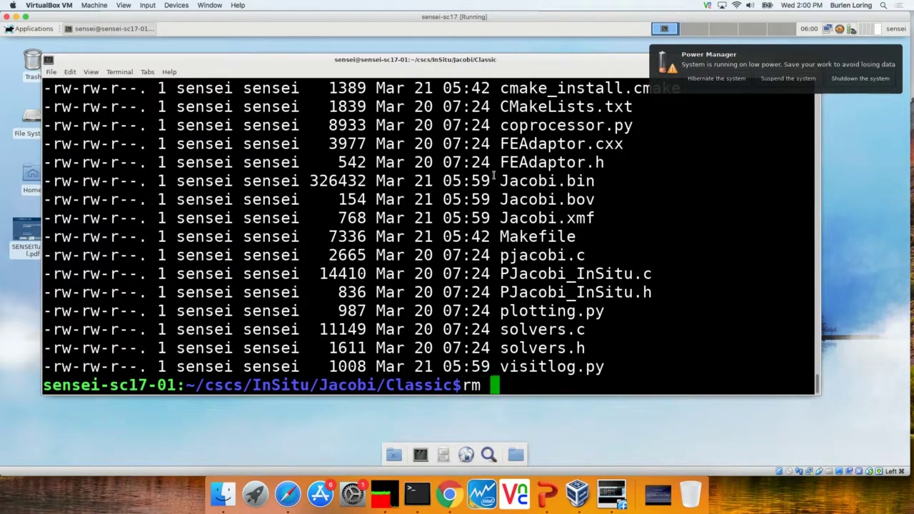
type("-rf CMake")
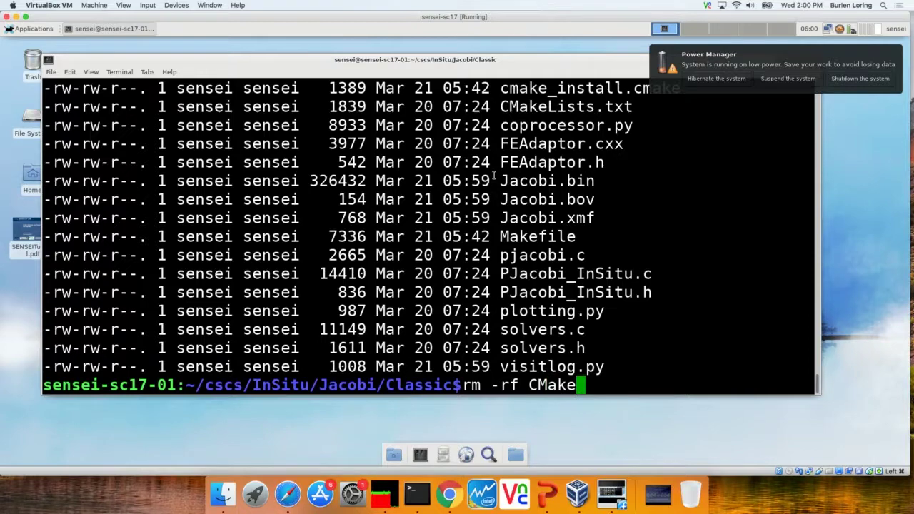
type("C")
key("Tab")
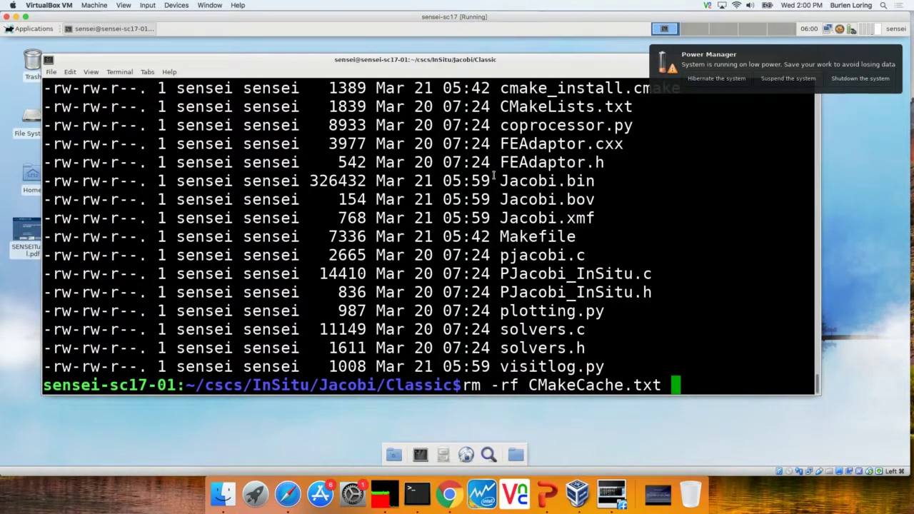
type("CMake")
type("F")
key("Tab")
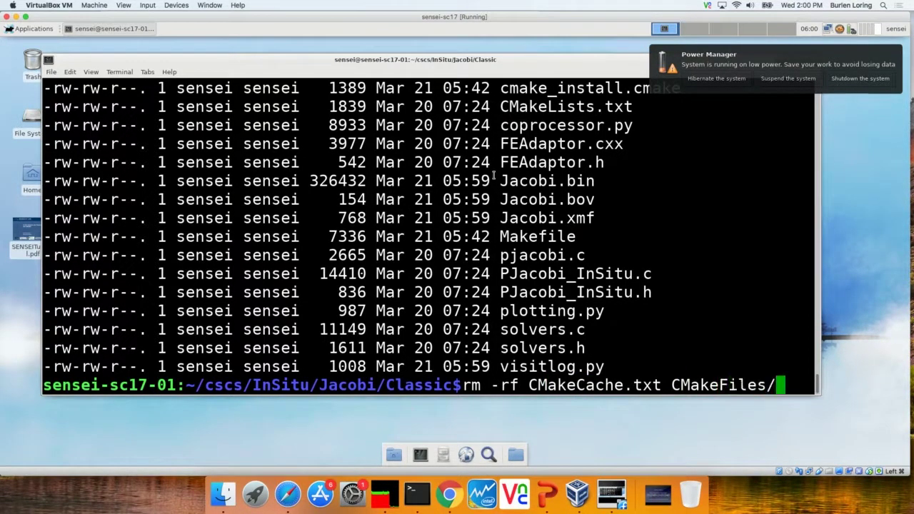
key("BackSpace")
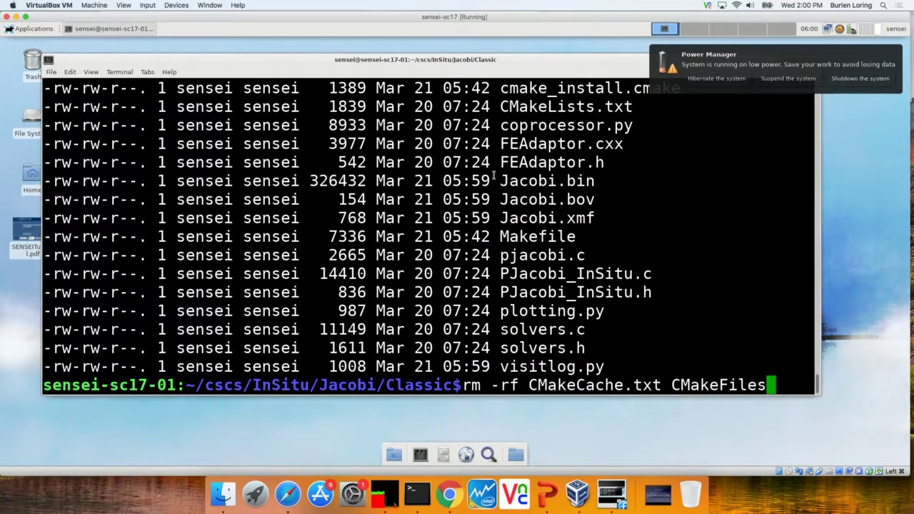
key("Return")
Step: Unload all environment modules with module purge, correcting the mistyped command
type("modu")
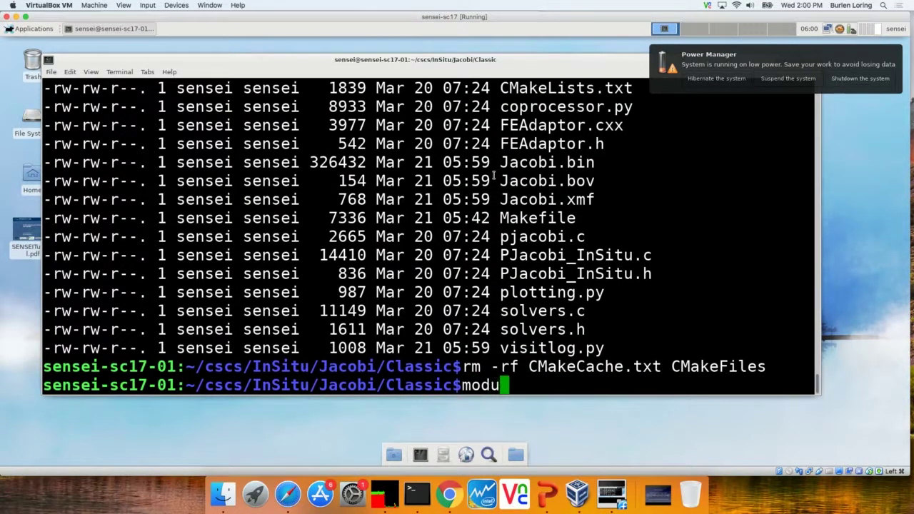
type("l epurge")
key("Return")
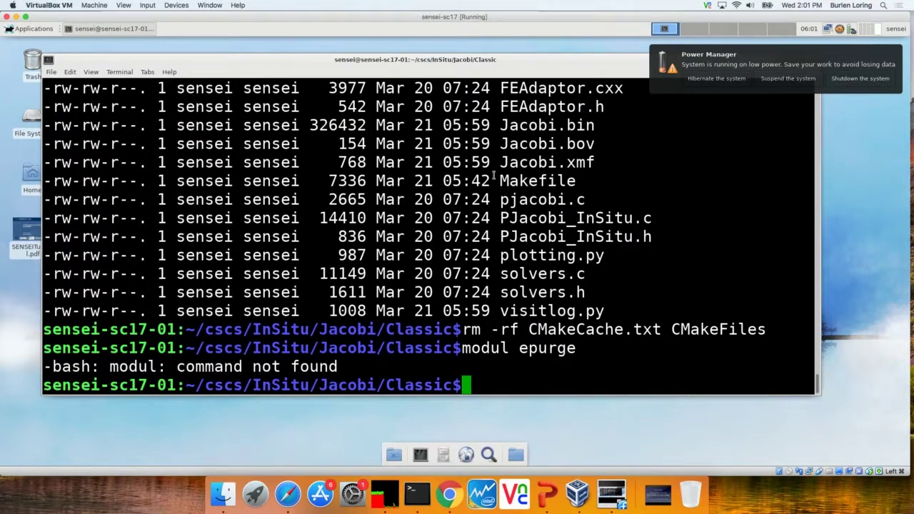
key("Up")
key("Left")
key("Left")
key("Left")
key("Left")
key("Left")
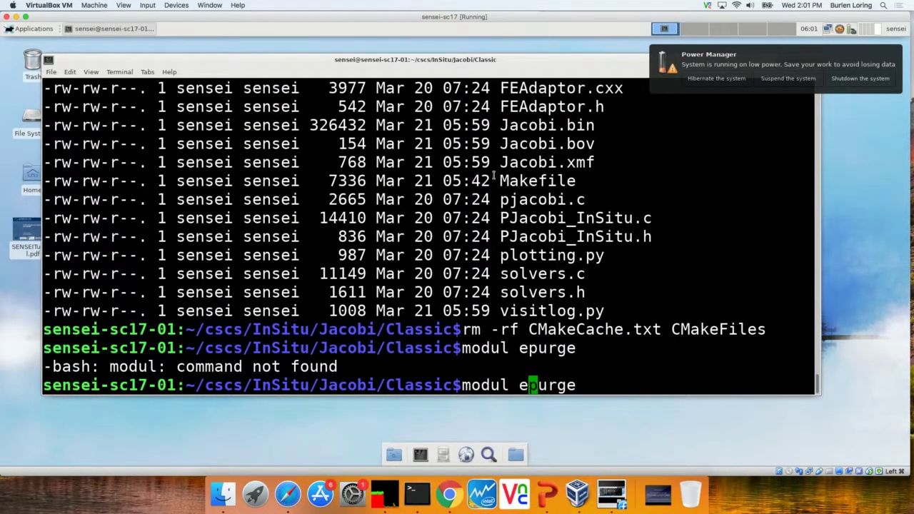
key("BackSpace")
key("BackSpace")
type("e")
key("Return")
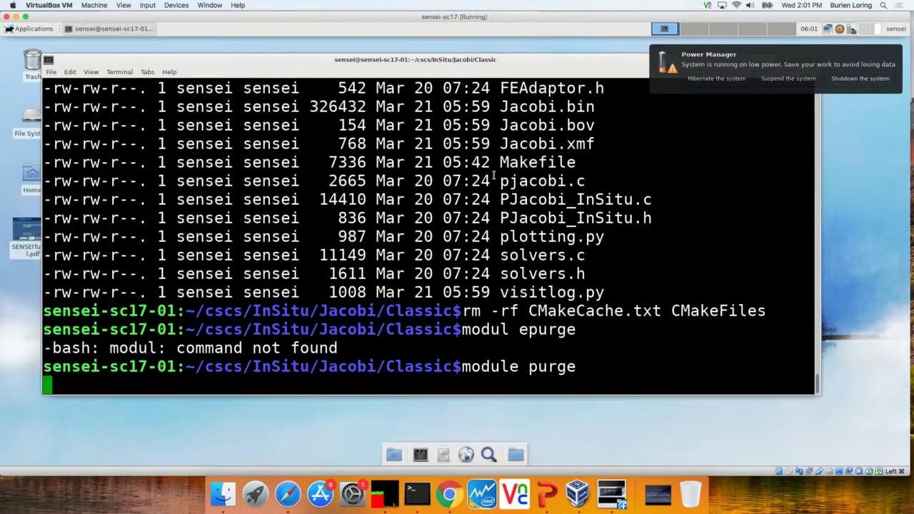
Step: Load the paraview environment module with module load paraview
type("modul eload")
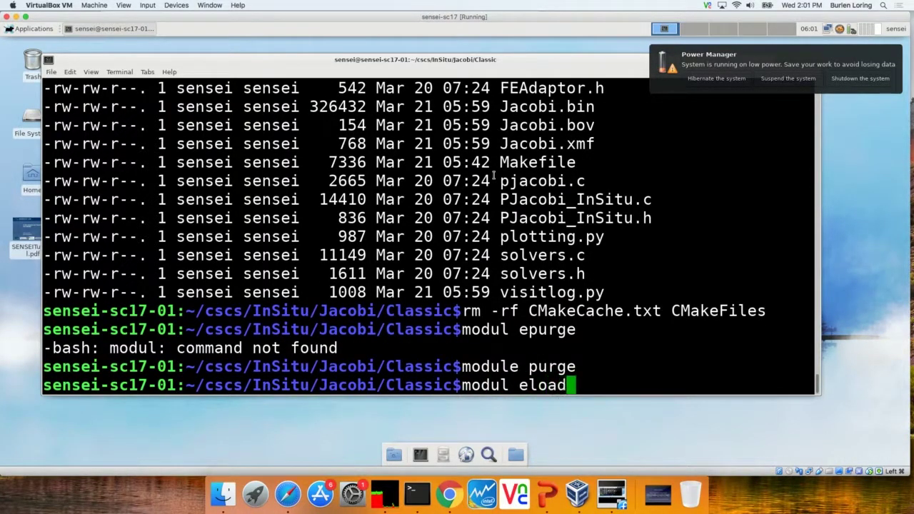
type(" paraview")
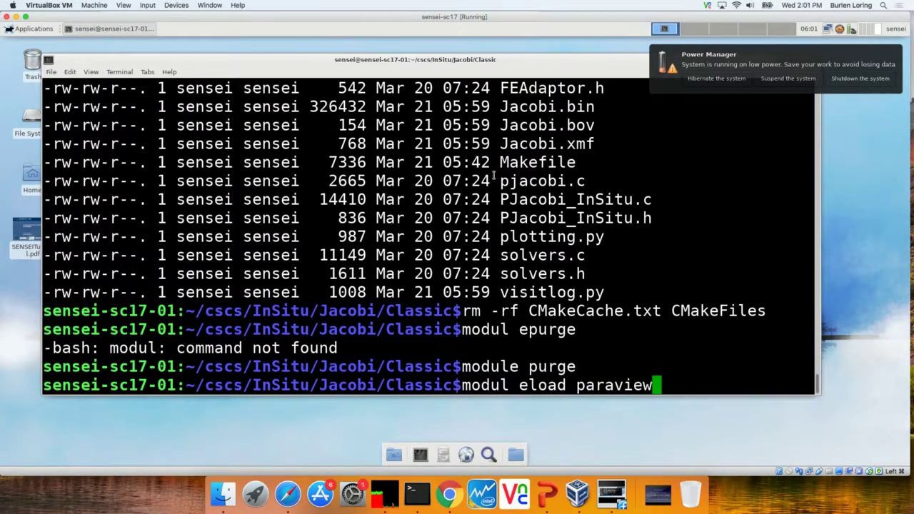
key("Left")
key("Left")
key("Left")
key("Left")
key("Left")
key("Left")
key("Left")
key("Left")
key("Left")
key("Left")
key("Left")
key("Left")
key("Left")
key("BackSpace")
key("Left")
type("e")
key("Return")
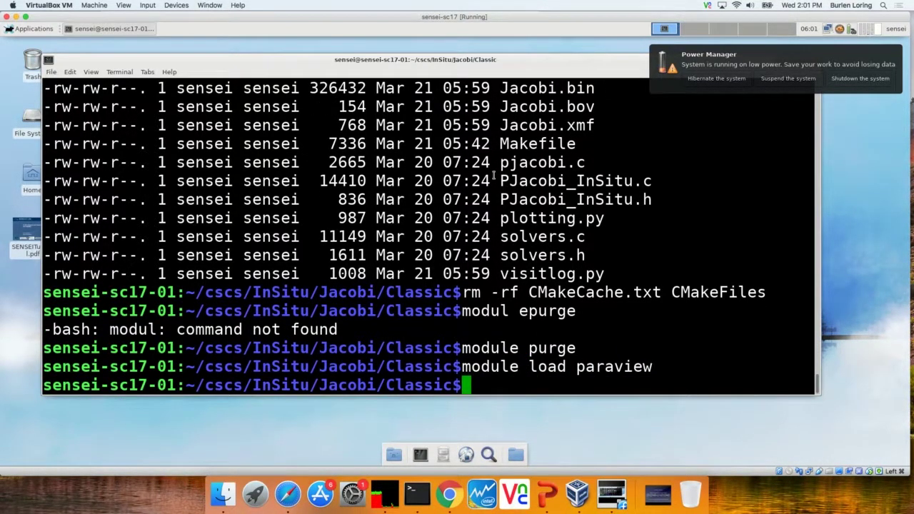
Step: Start ccmake on the current directory and run the initial configuration
type("ccmake .")
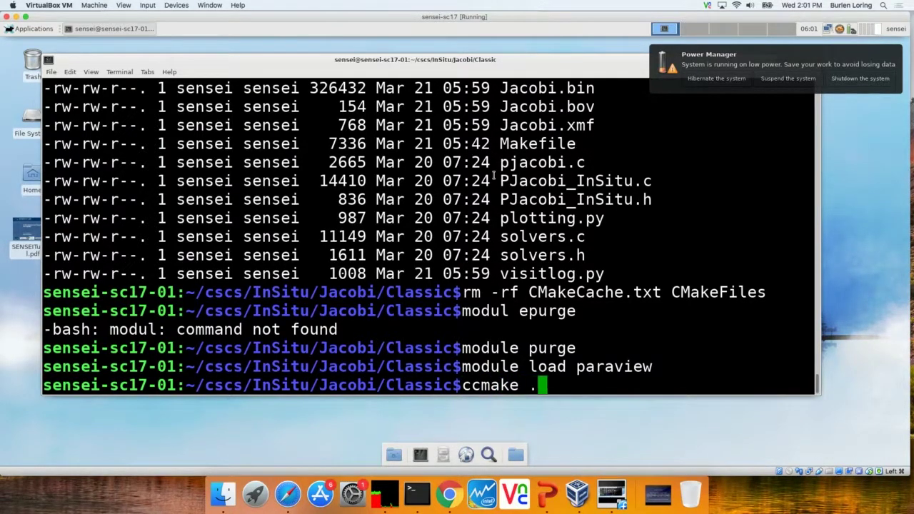
key("Return")
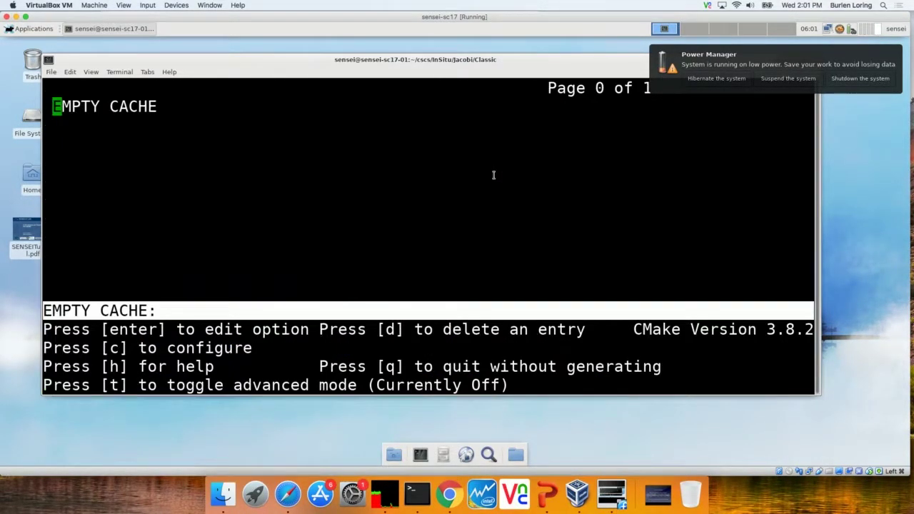
key("c")
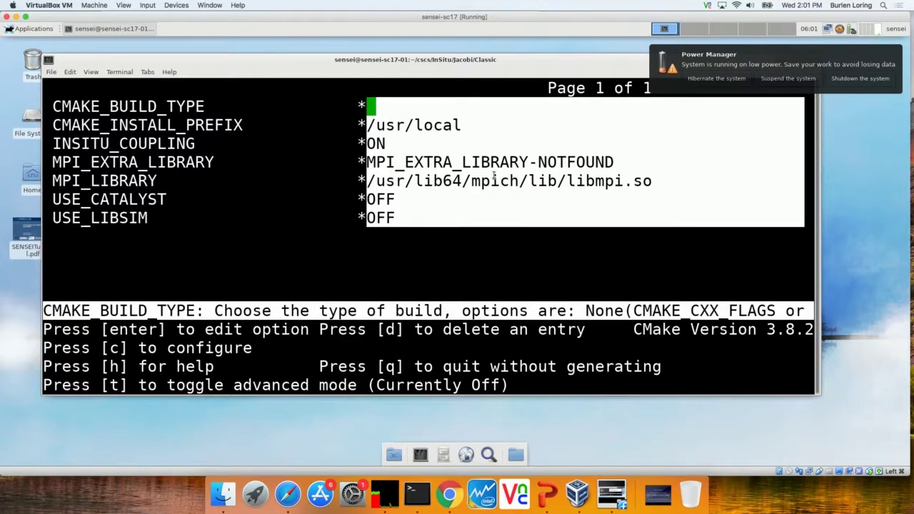
Step: Turn USE_CATALYST on, configure again and leave the configuration report
key("Down")
key("Down")
key("Down")
key("Down")
key("Down")
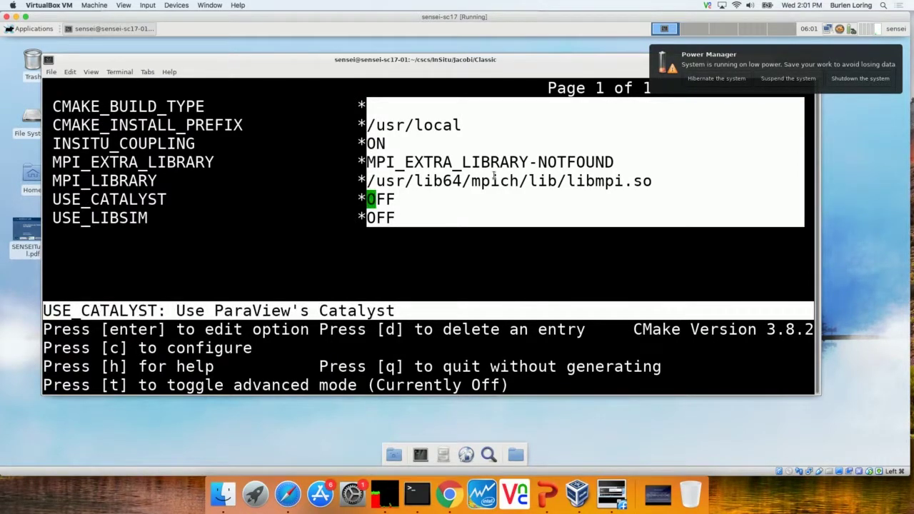
key("Return")
key("c")
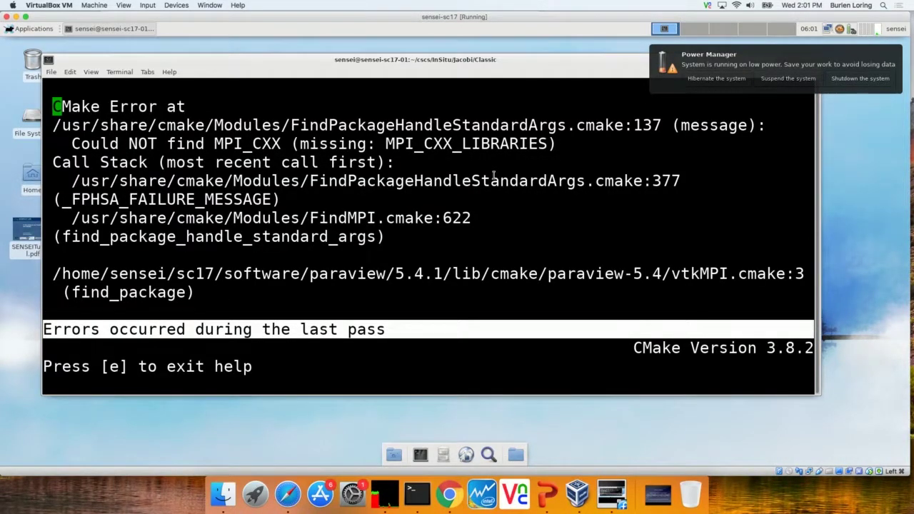
key("e")
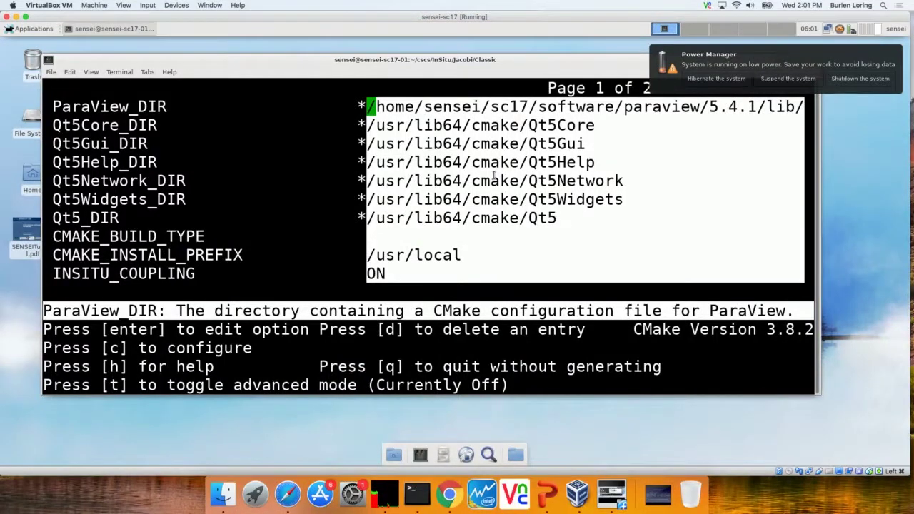
Step: Configure once more and generate the build files, and build the targets with make
key("c")
type("g")
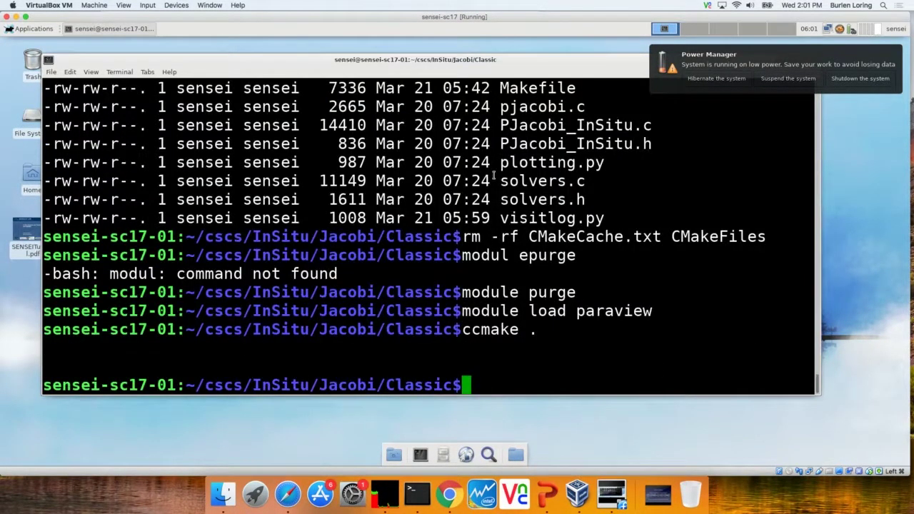
type("make")
key("Return")
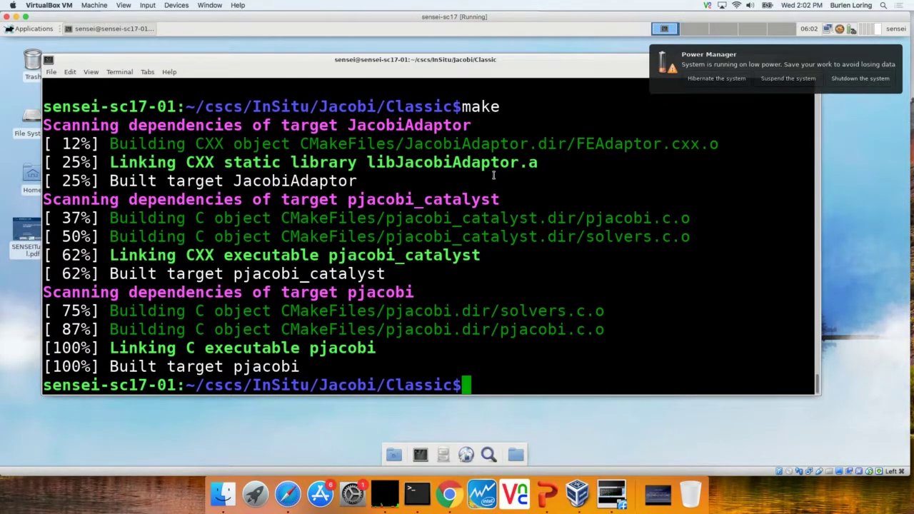
Step: Display coprocessor.py in the terminal with the more pager
type("more coprocessor.py")
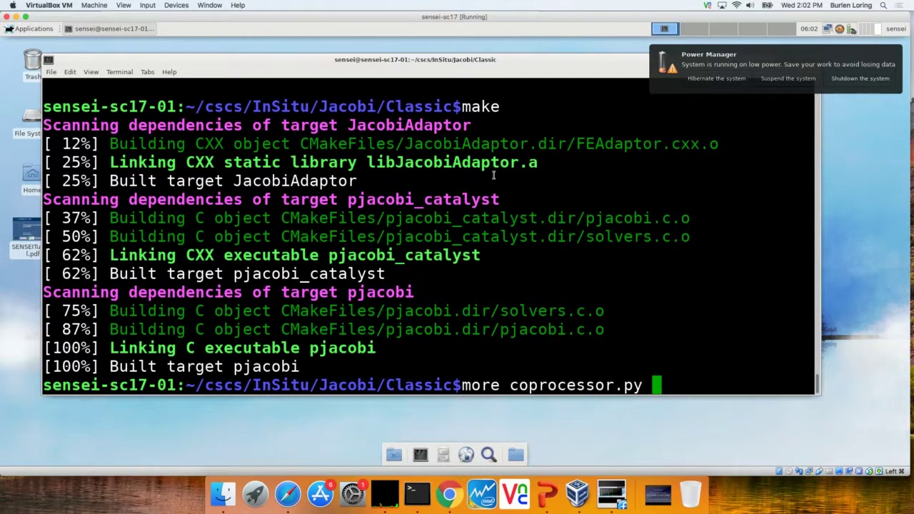
key("Return")
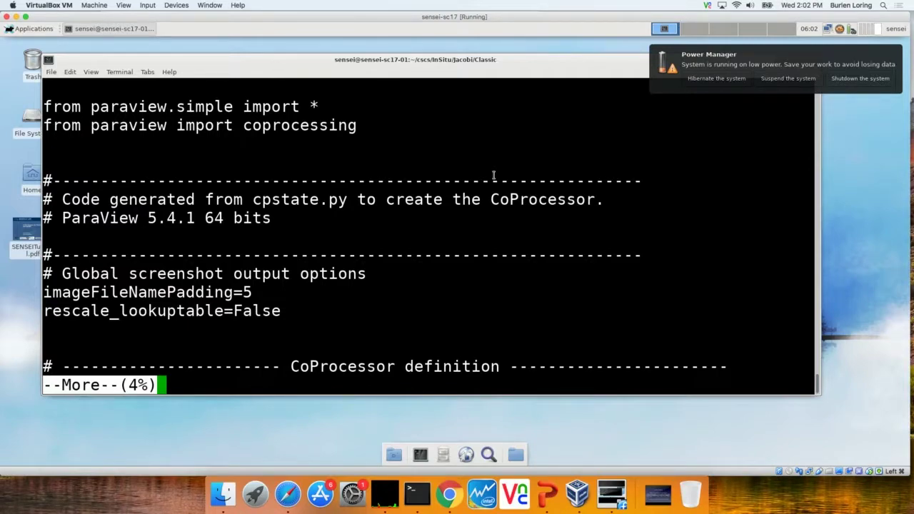
Step: Page through the coprocessor.py listing to its end, examining the render view setup, image output registration, simulation input and temperature color maps
key("space")
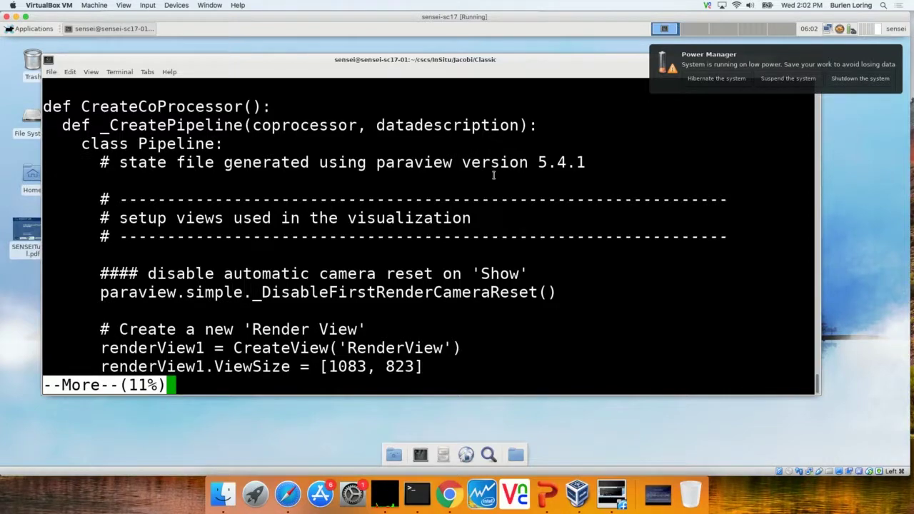
key("space")
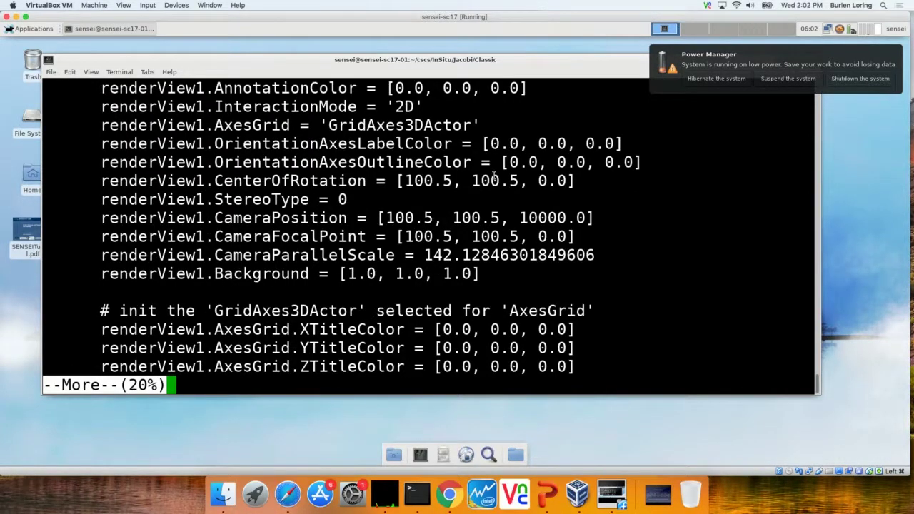
key("space")
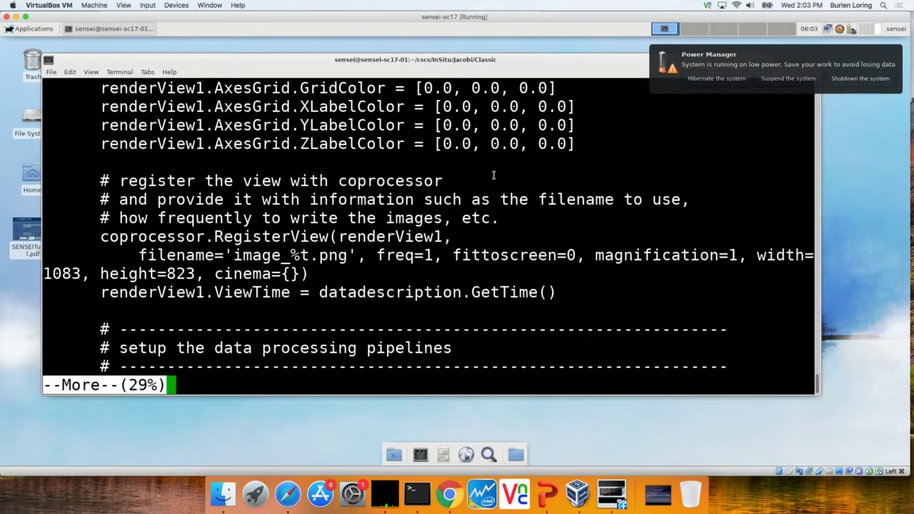
key("space")
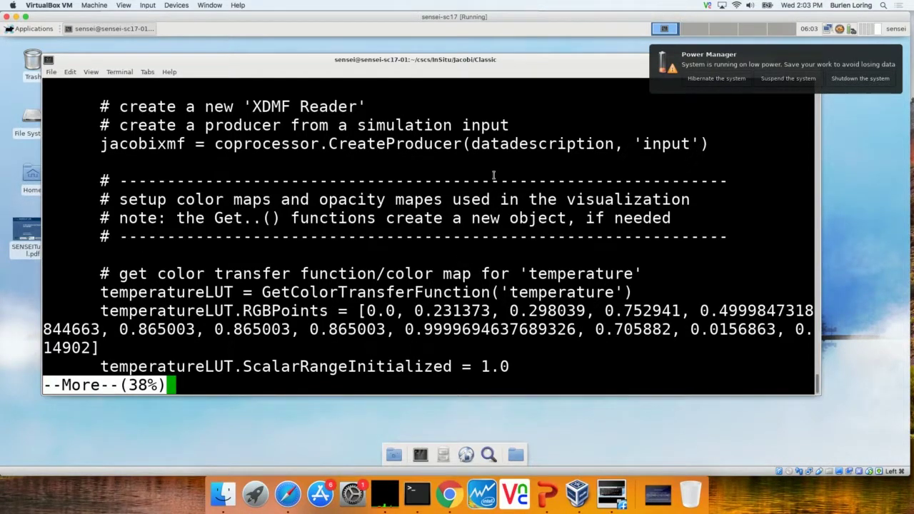
key("space")
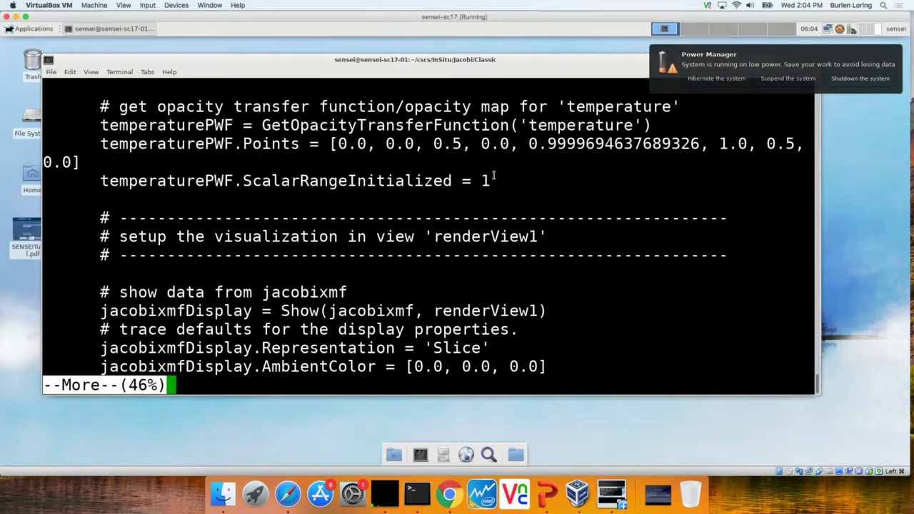
key("space")
key("space")
key("space")
key("space")
key("space")
key("space")
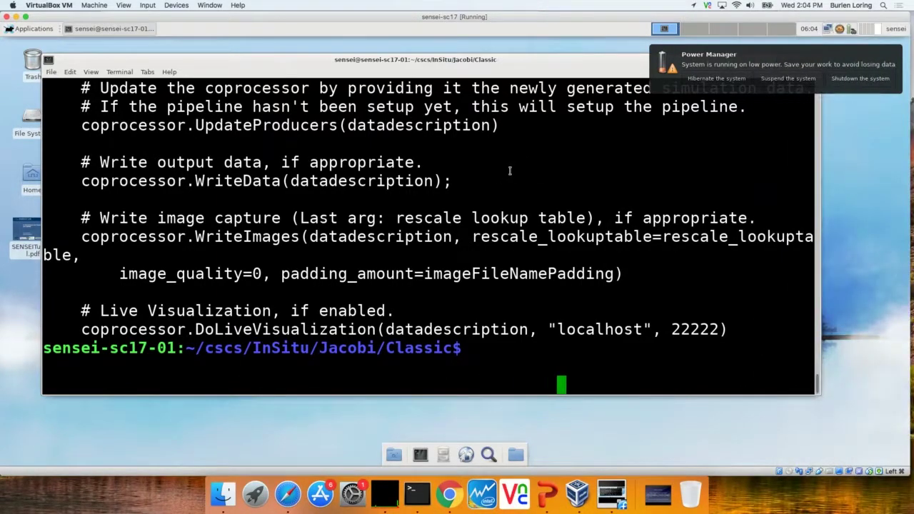
key("Return")
key("Return")
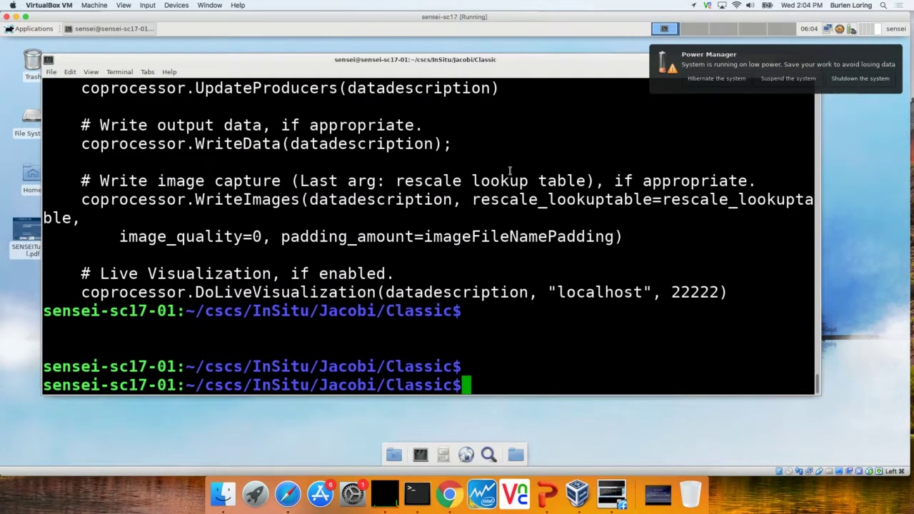
key("Return")
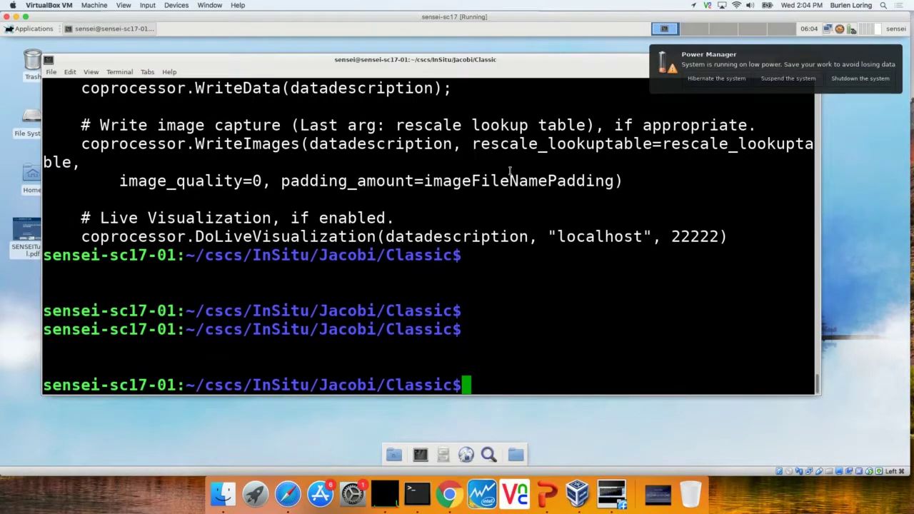
Step: Display coprocessor.py with more again and page forward to the section that shows the color legend
key("Up")
key("Return")
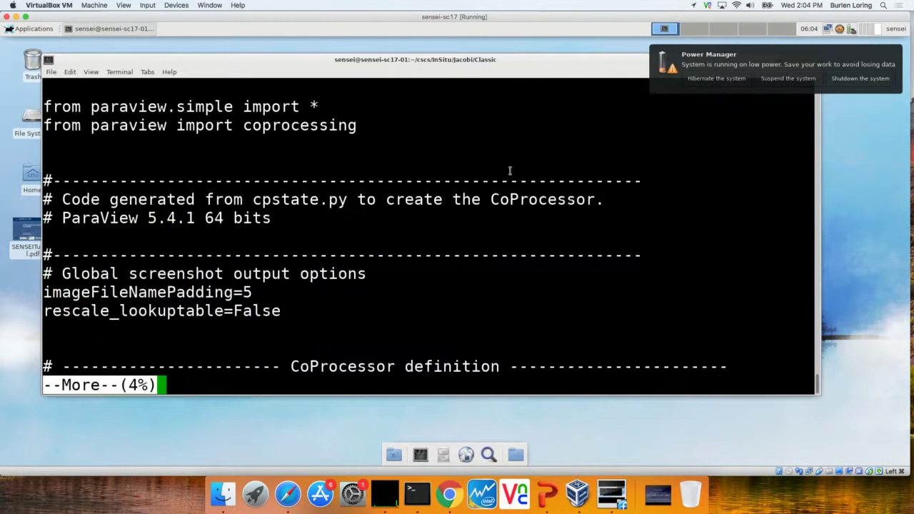
key("space")
key("space")
key("space")
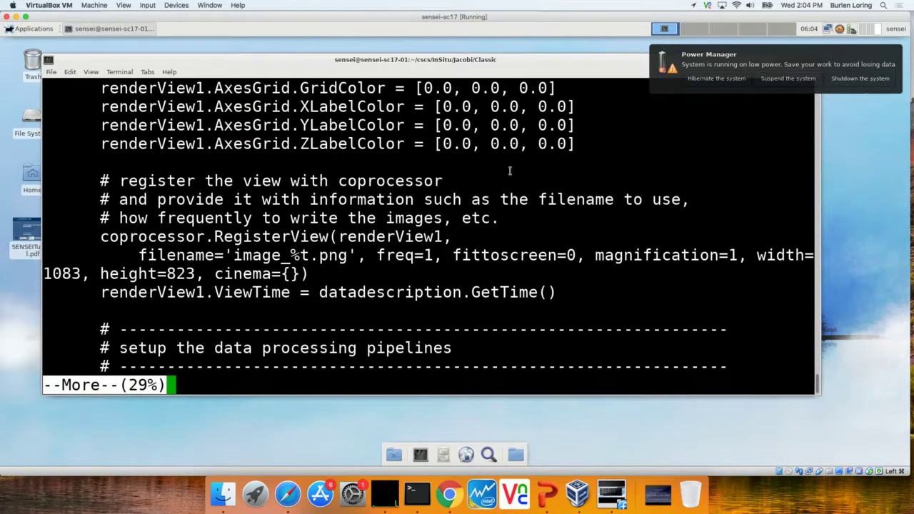
key("space")
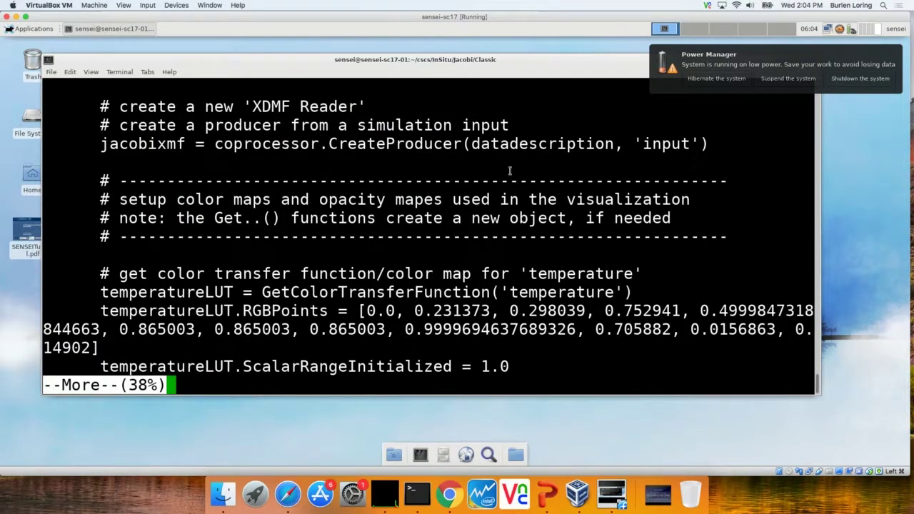
key("space")
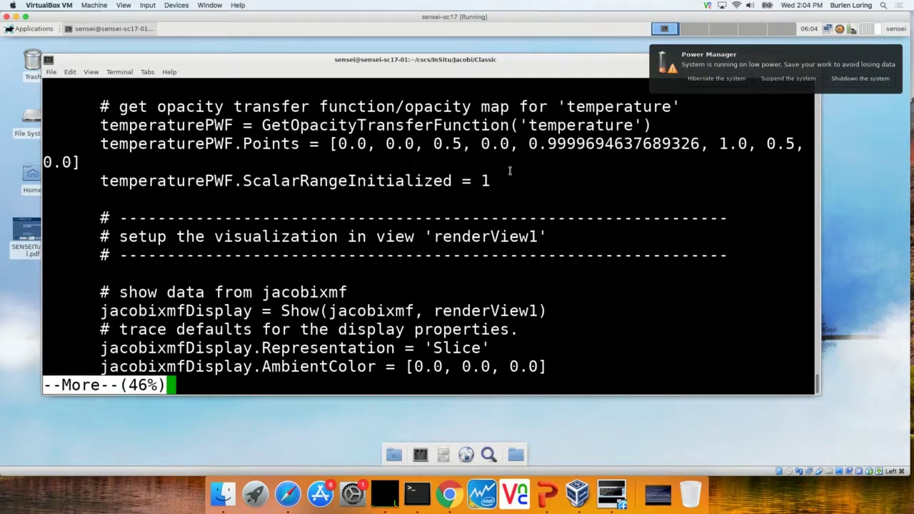
key("space")
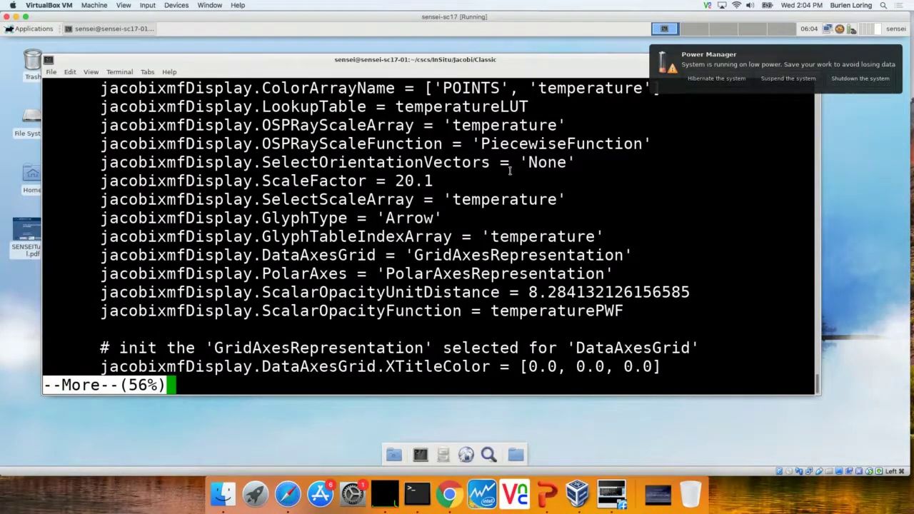
key("space")
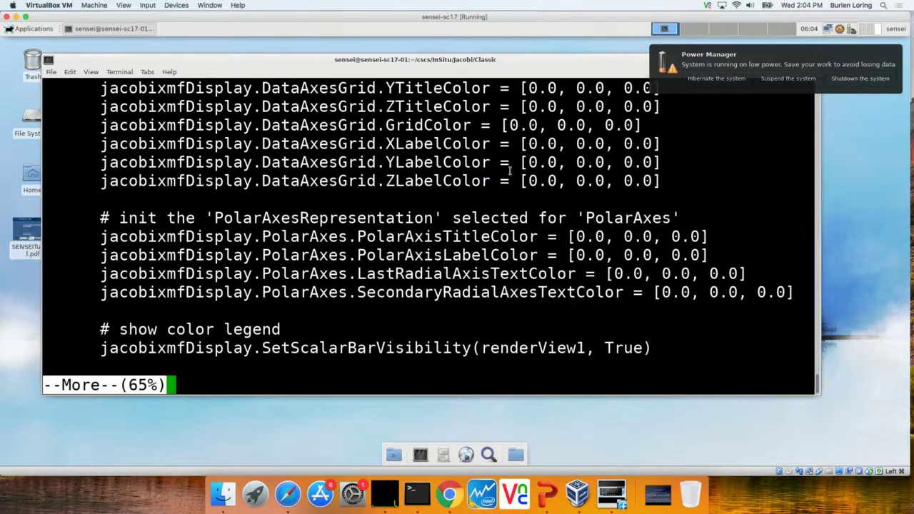
Step: Read the rest of coprocessor.py, covering the update frequencies, live visualization setting, data selection method and processing method
key("space")
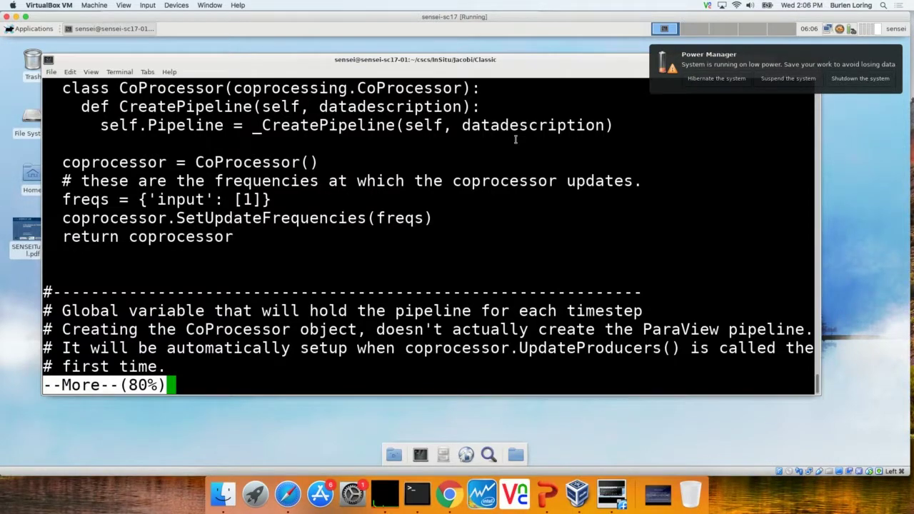
key("space")
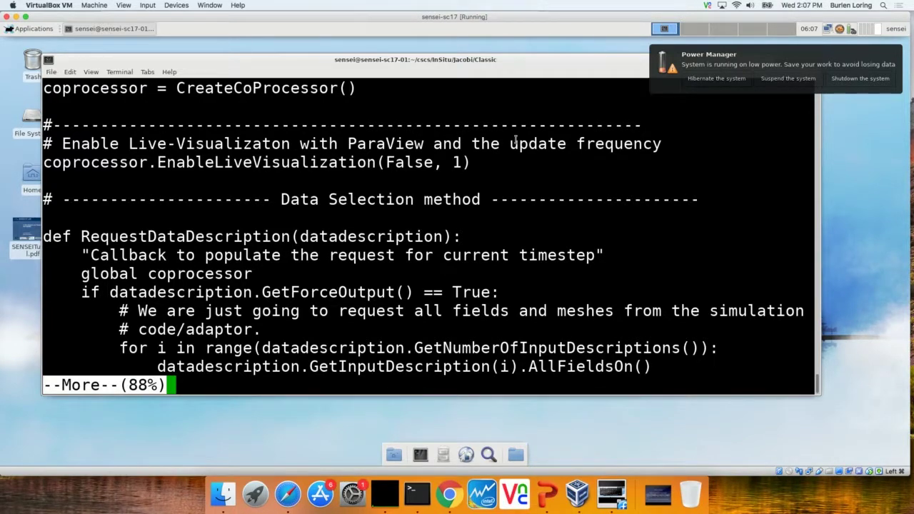
key("space")
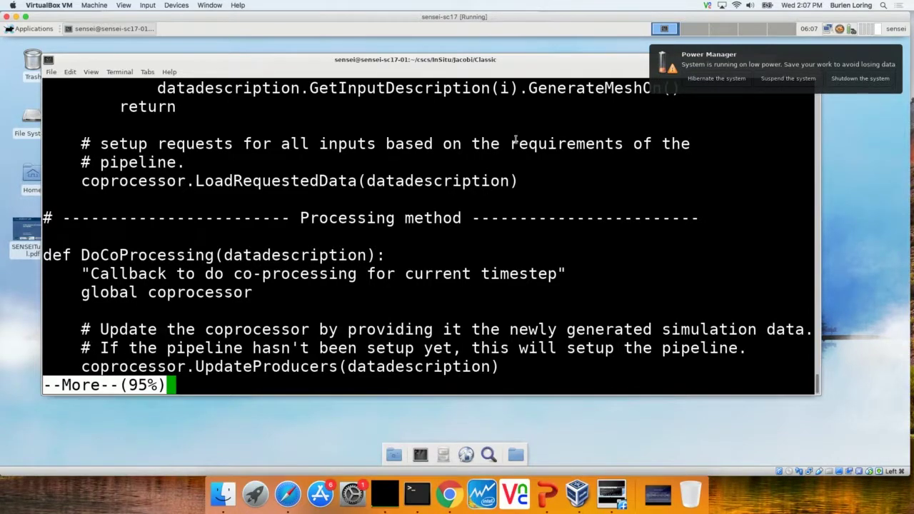
key("space")
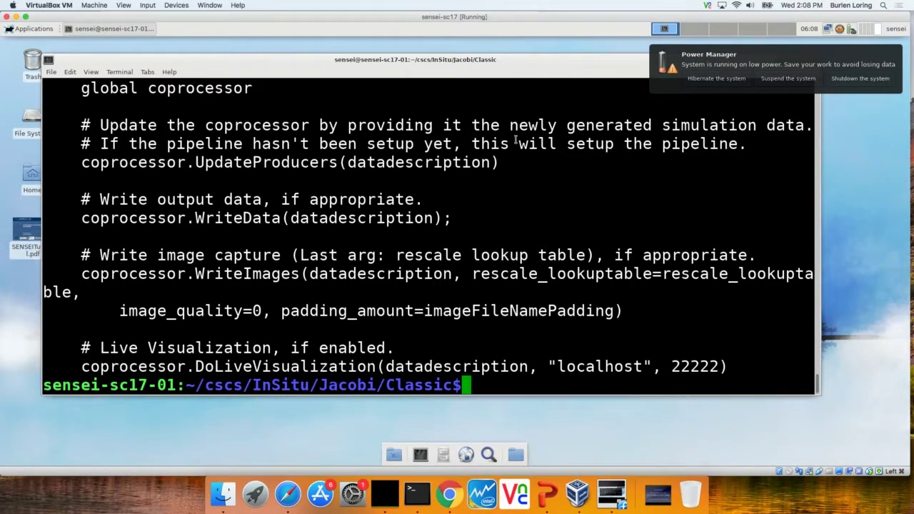
Step: Run pjacobi_catalyst on 4 MPI processes with coprocessor.py as its script argument
type("mpiexec")
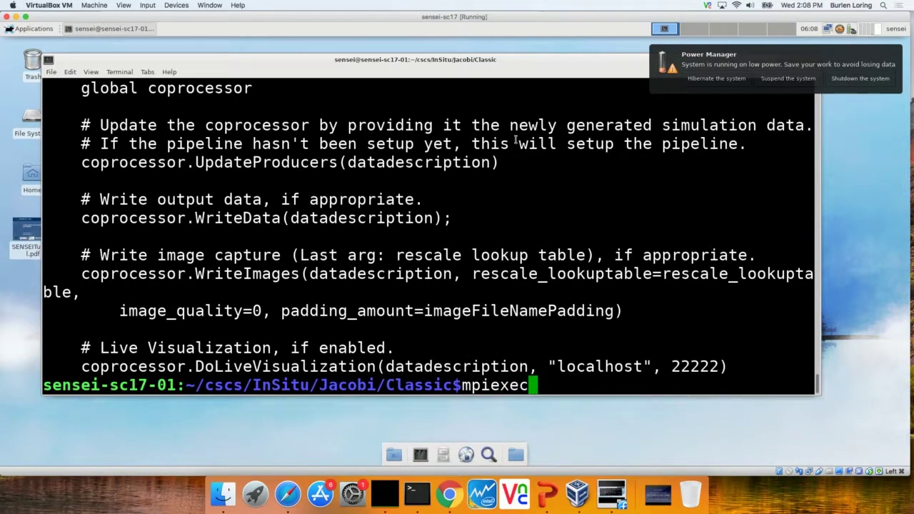
type(" -n 4 ")
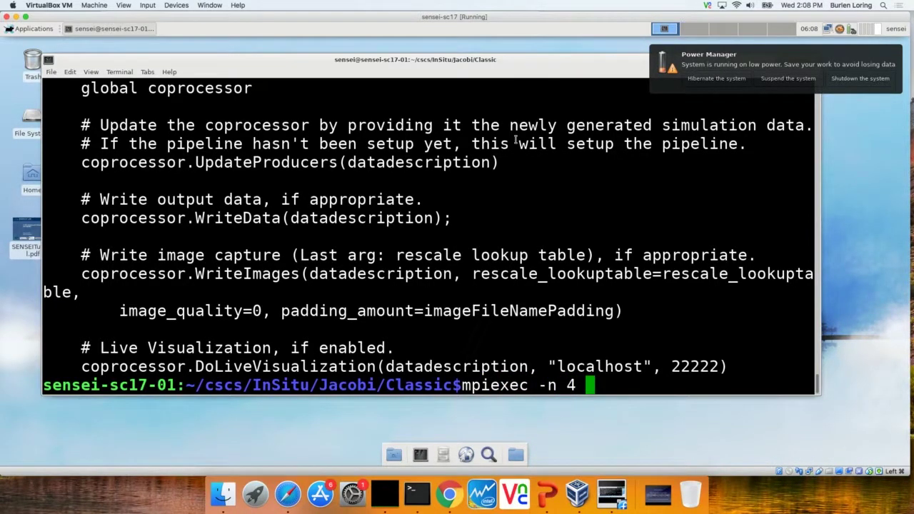
type("./pjacobi_")
key("Tab")
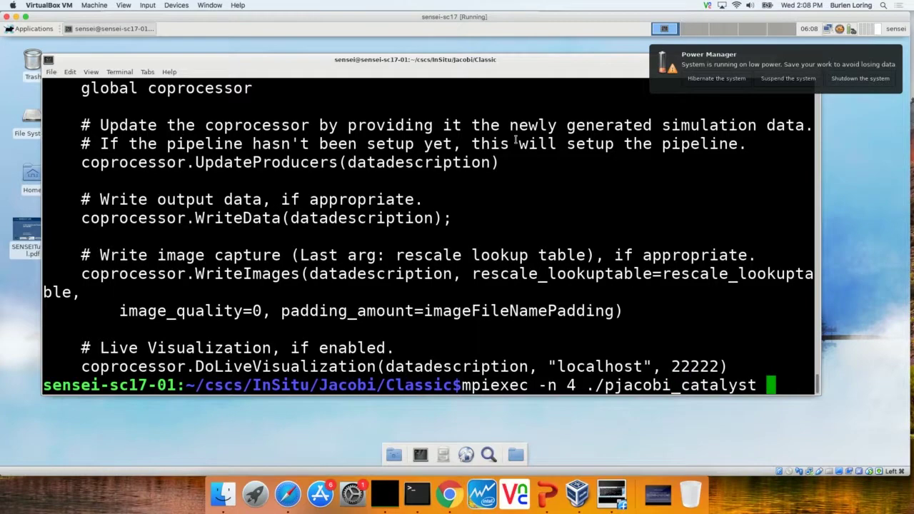
type("cop")
key("Tab")
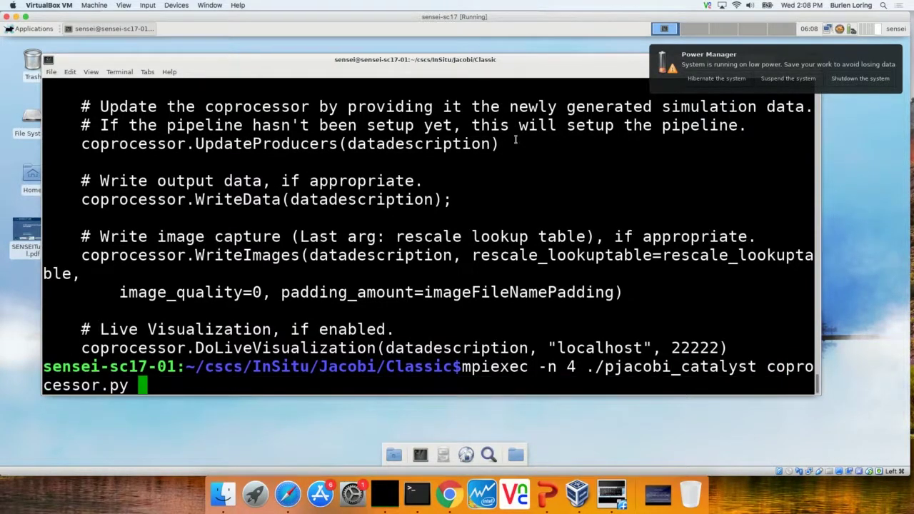
key("Return")
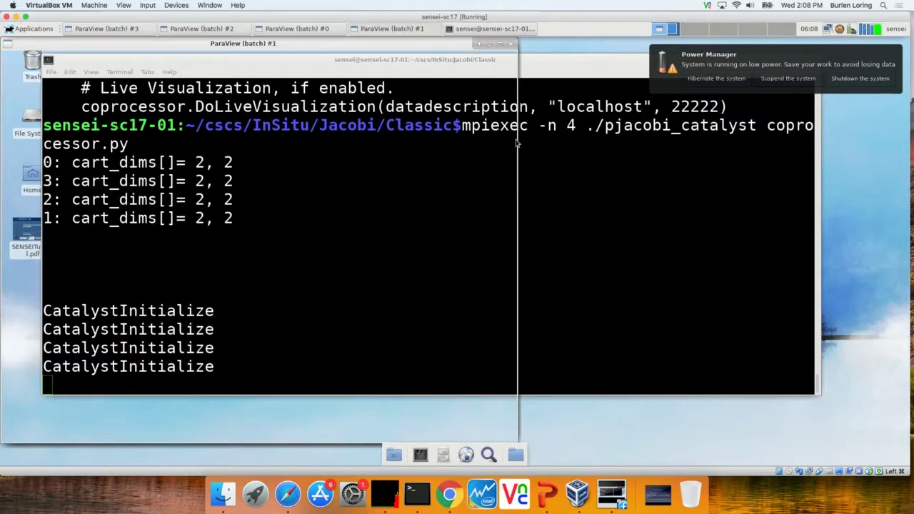
Step: Return to the terminal and interrupt the running Catalyst simulation
left_click(551, 155)
type("c")
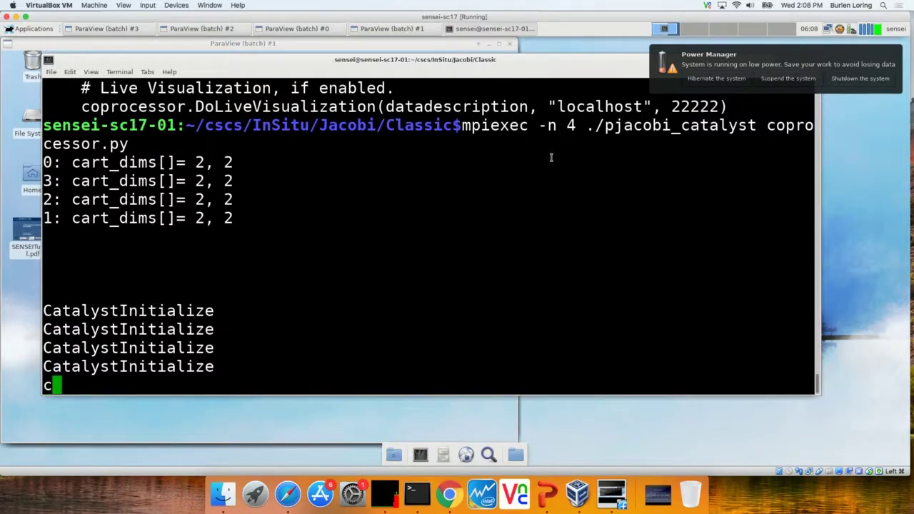
type("cc")
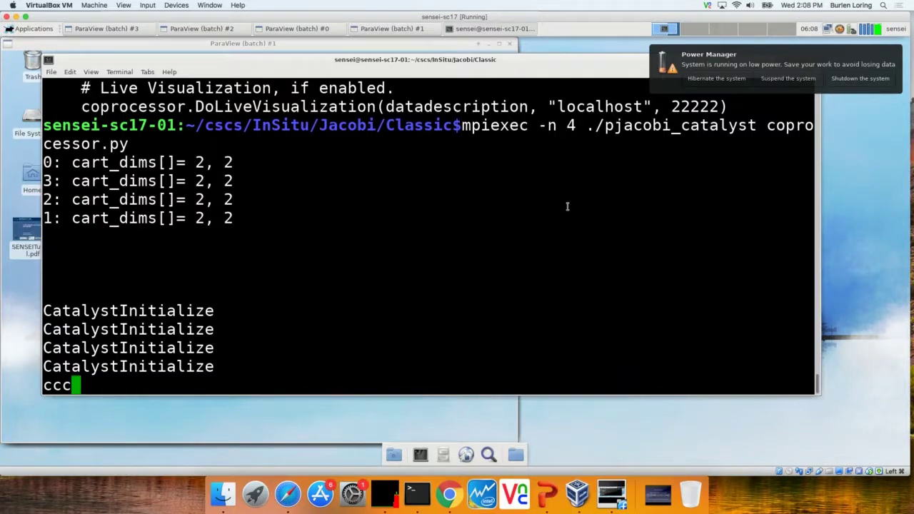
key("Return")
key("ctrl+c")
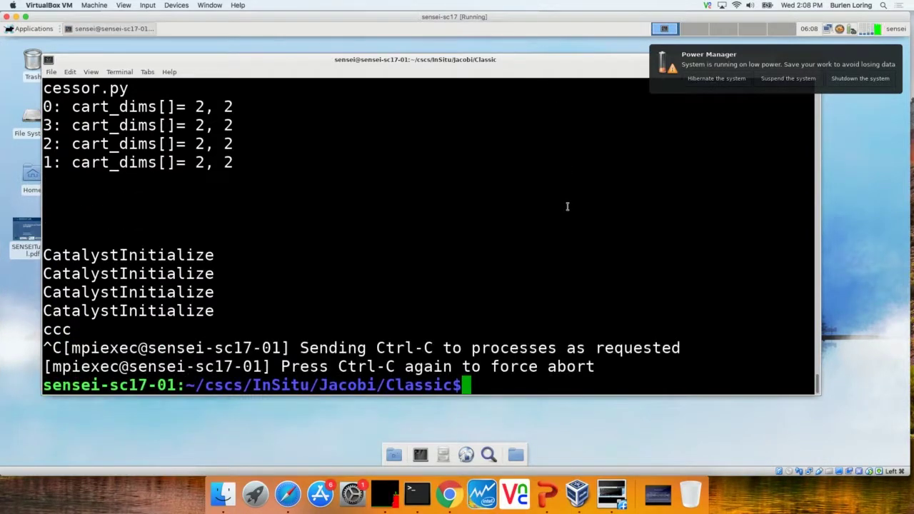
Step: List the working directory's files in long format with ll and in short format with ls
type("ll")
key("Return")
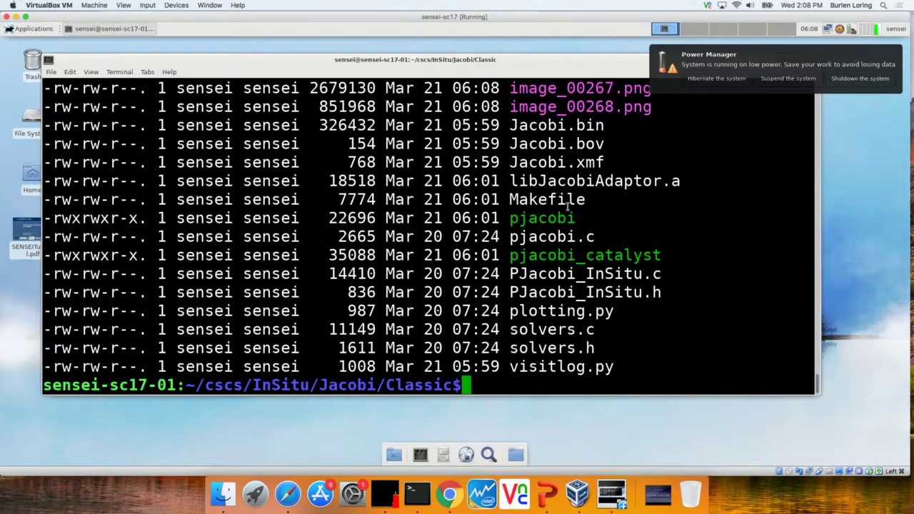
type("ls")
key("Return")
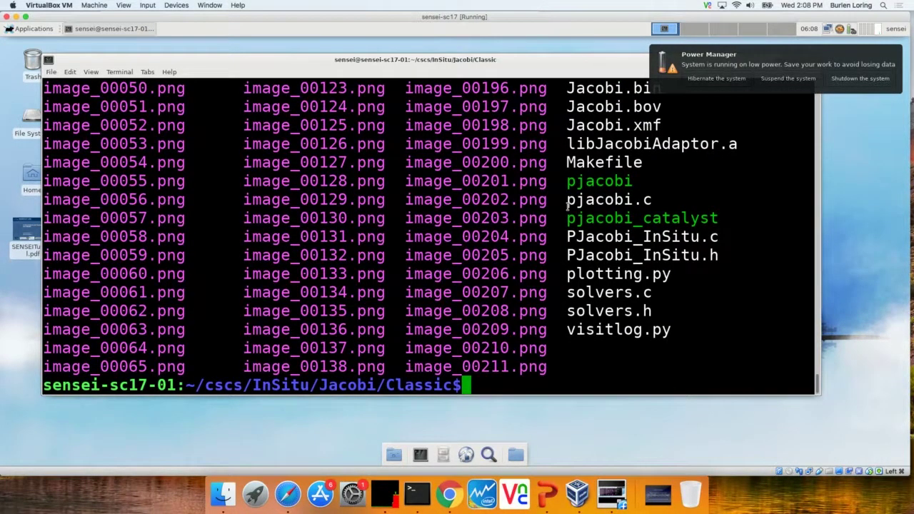
Step: Open the simulation's output images in ImageMagick by running display on i*png
type("display ")
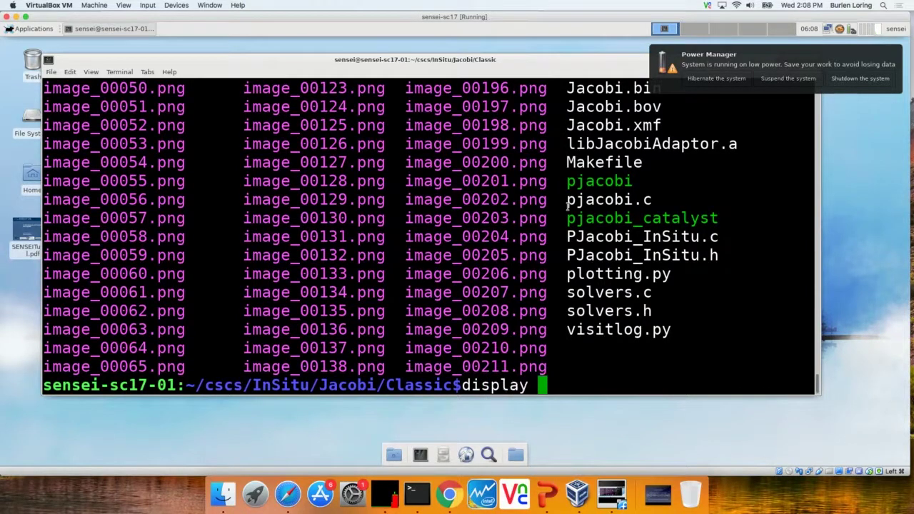
type("i*png")
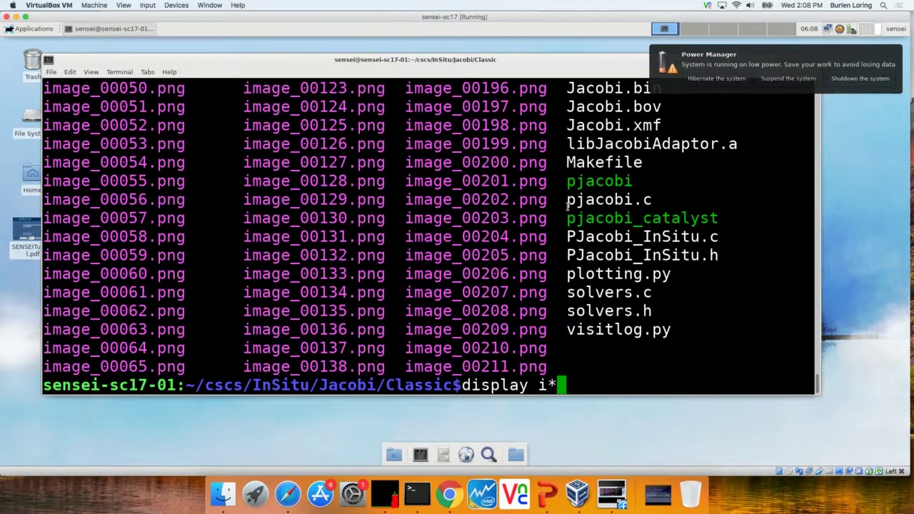
key("Return")
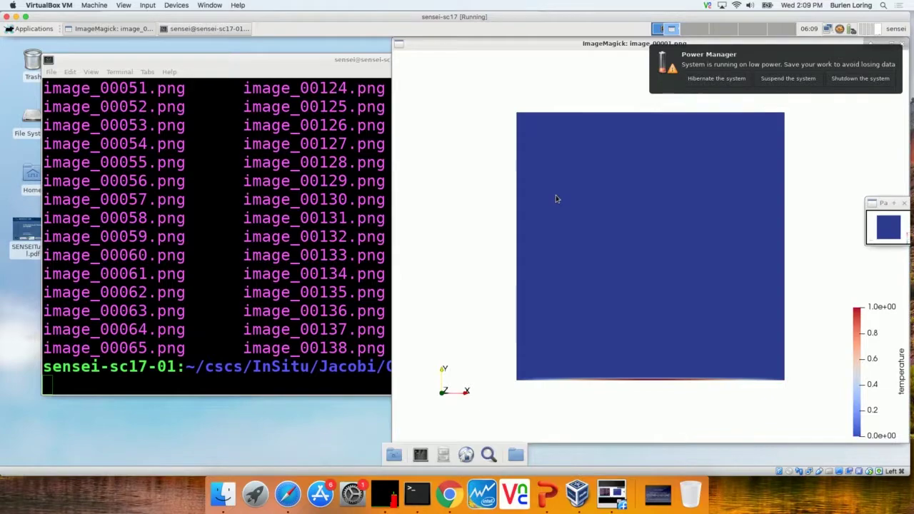
Step: Advance through the sequence of output images to examine how the temperature field evolves over the time steps
key("space")
key("space")
key("space")
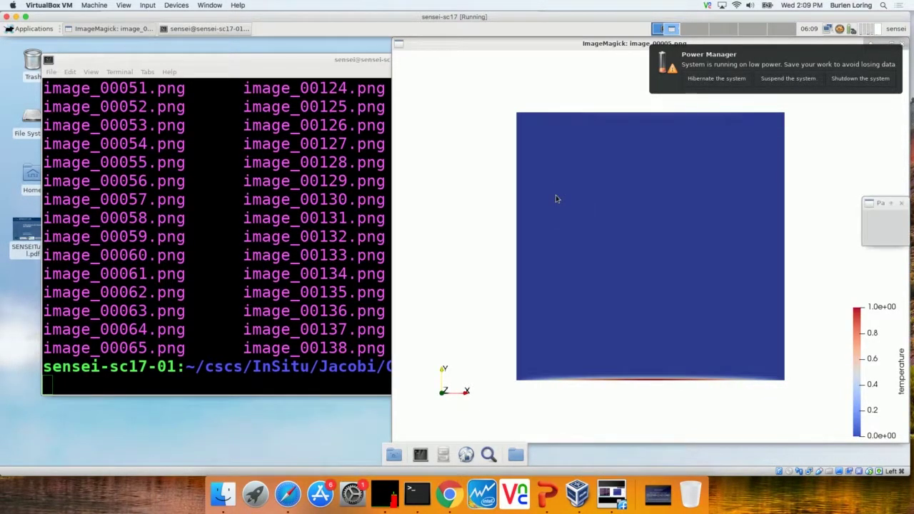
key("space")
key("space")
key("space")
key("space")
key("space")
key("space")
key("space")
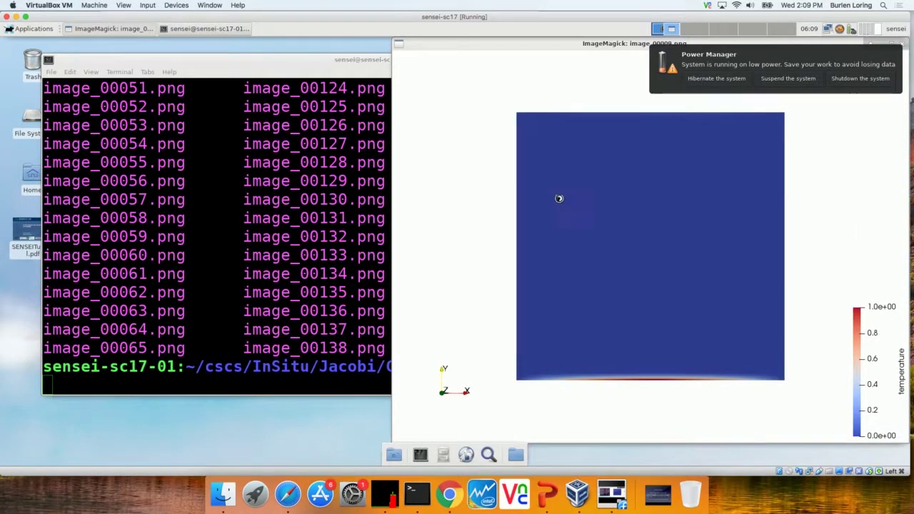
key("space")
key("space")
key("space")
key("space")
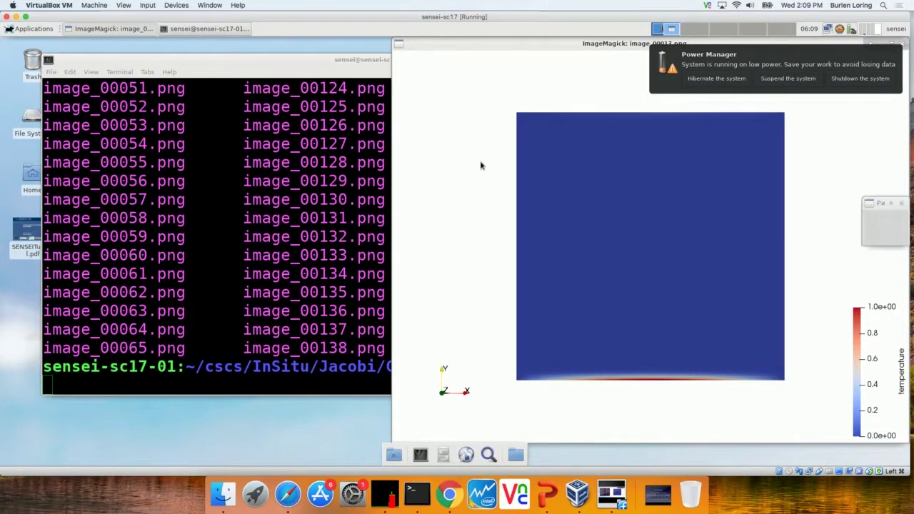
Step: Interrupt the display command from the terminal to close the image viewer
left_click(358, 269)
type("c")
key("ctrl+c")
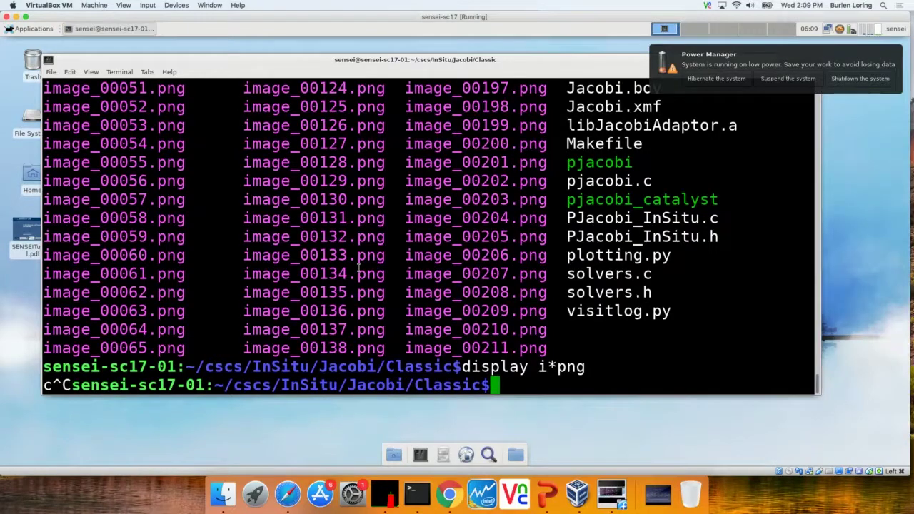
Step: Try to open the images matching i0.*png with the display command and interrupt it
key("Up")
key("Left")
key("Left")
key("Left")
key("Left")
type("0.")
key("Return")
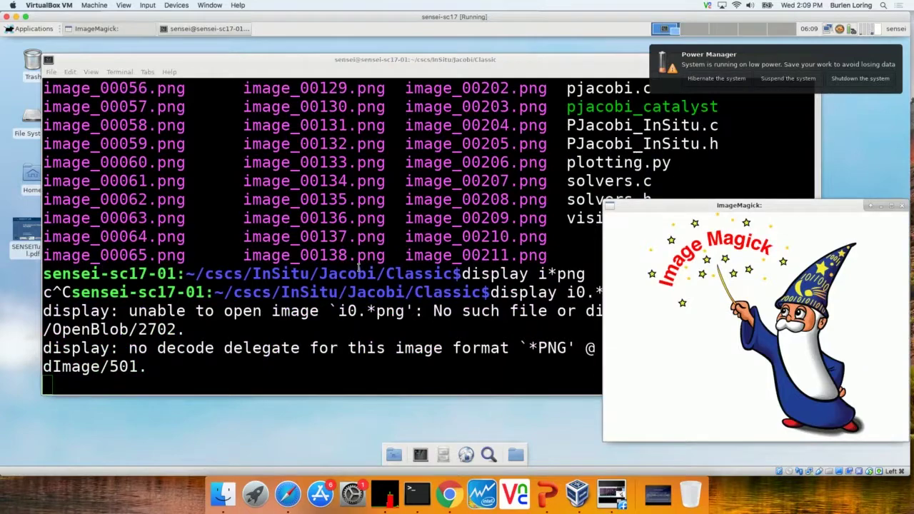
left_click(312, 237)
key("ctrl+c")
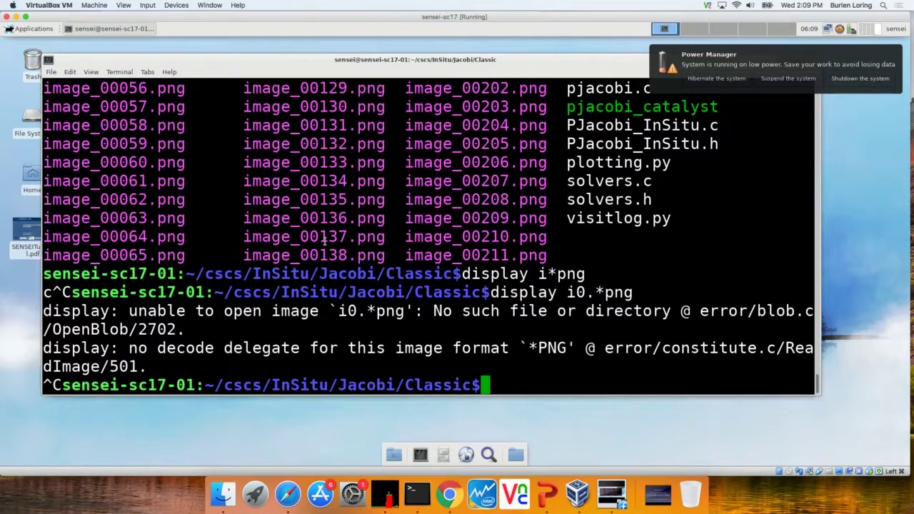
Step: View only every tenth output image by running display on i*0.png
key("Up")
key("Left")
key("Left")
key("Left")
key("Left")
key("Right")
key("BackSpace")
key("BackSpace")
key("BackSpace")
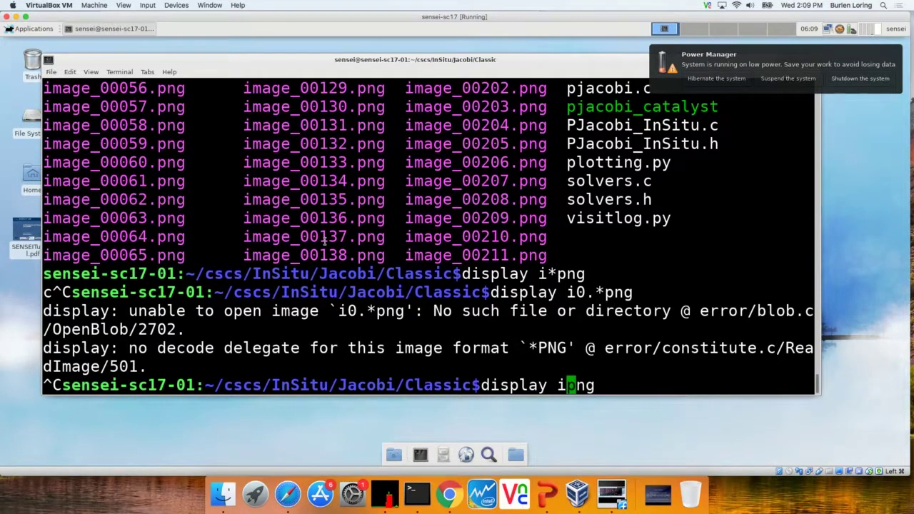
type("*0.")
key("Return")
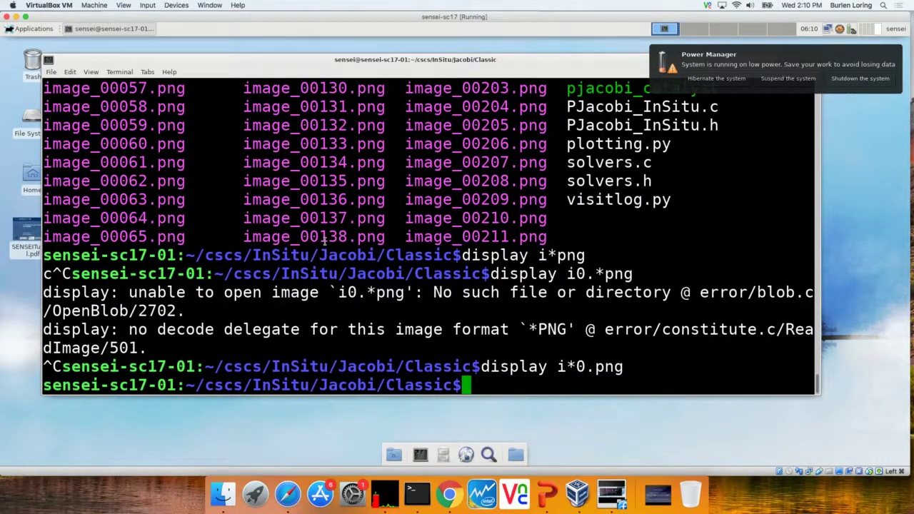
Step: Delete all the output images from the working directory with rm im*png
key("Up")
key("Up")
key("Up")
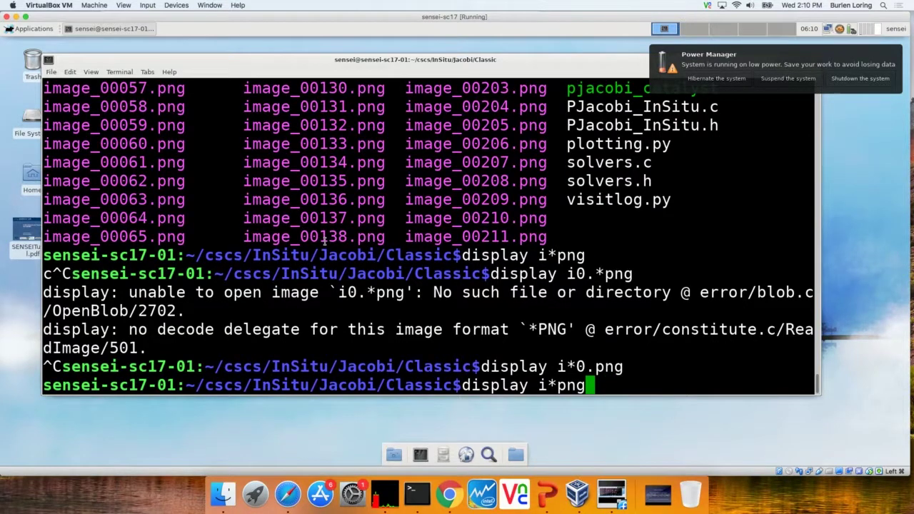
key("ctrl+u")
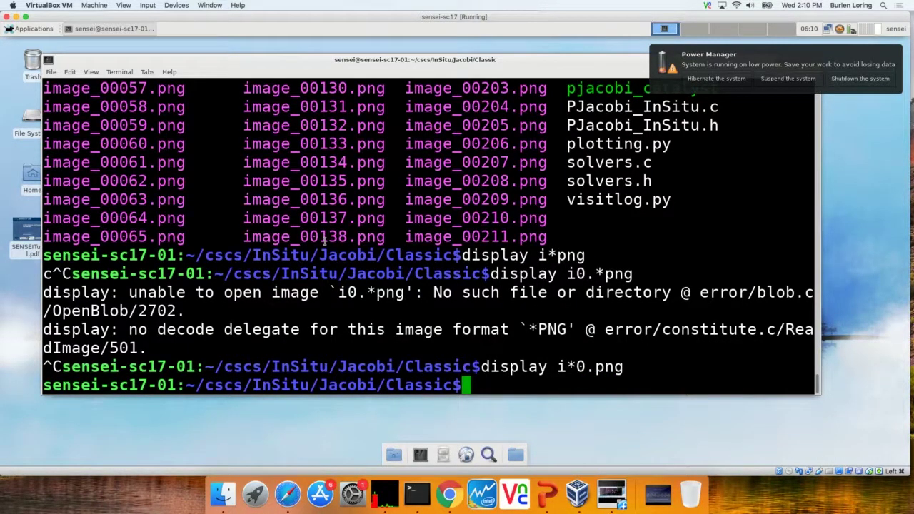
type("rm im*png")
key("Return")
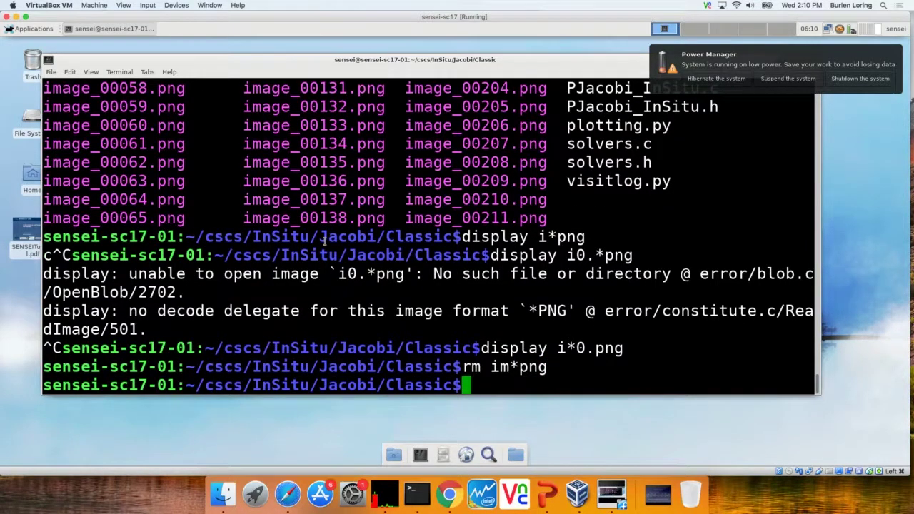
Step: Run the plain simulation without Catalyst on four processes using mpiexec -n 4 ./pjacobi
key("Up")
key("Up")
key("Up")
key("Down")
key("Down")
key("Down")
type("ls")
key("BackSpace")
type("l")
key("Up")
key("Up")
key("Up")
key("Up")
key("Up")
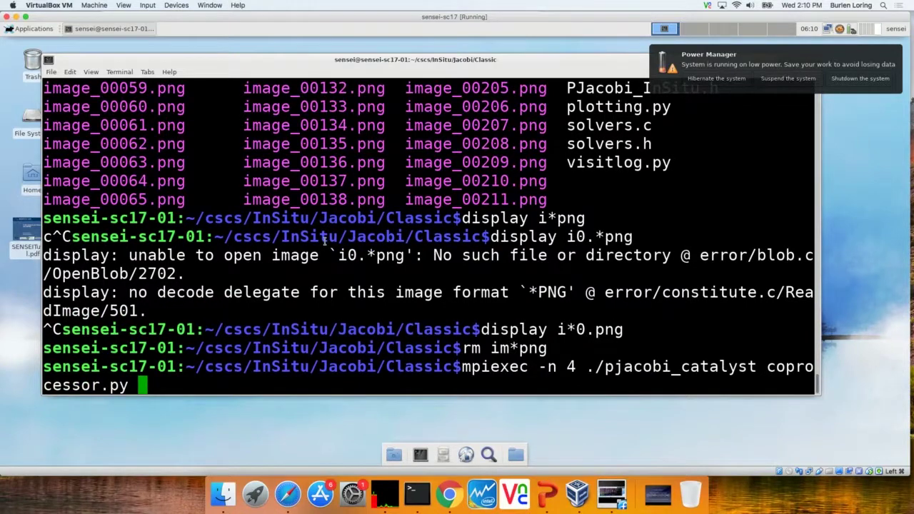
key("BackSpace")
key("BackSpace")
key("BackSpace")
key("BackSpace")
key("BackSpace")
key("BackSpace")
key("BackSpace")
key("BackSpace")
key("BackSpace")
key("BackSpace")
key("BackSpace")
key("BackSpace")
key("BackSpace")
key("BackSpace")
key("BackSpace")
key("BackSpace")
key("BackSpace")
key("BackSpace")
key("BackSpace")
key("BackSpace")
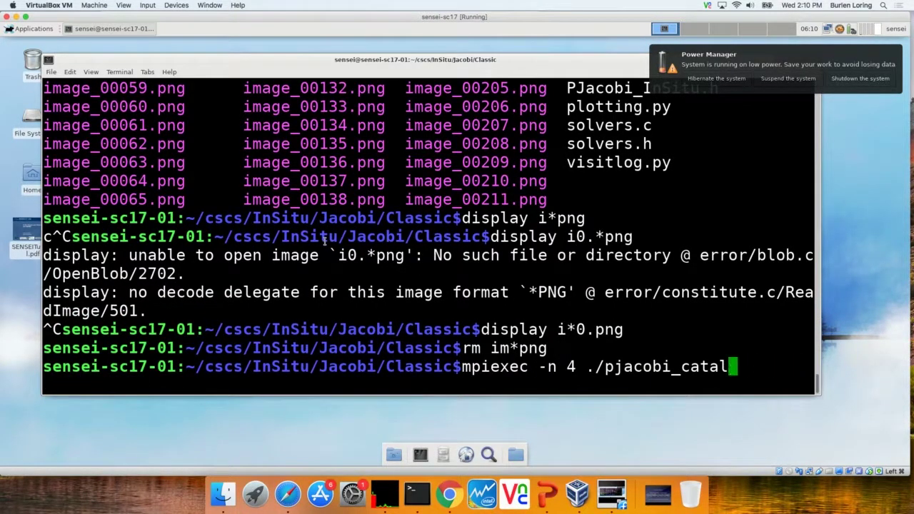
key("BackSpace")
key("BackSpace")
key("BackSpace")
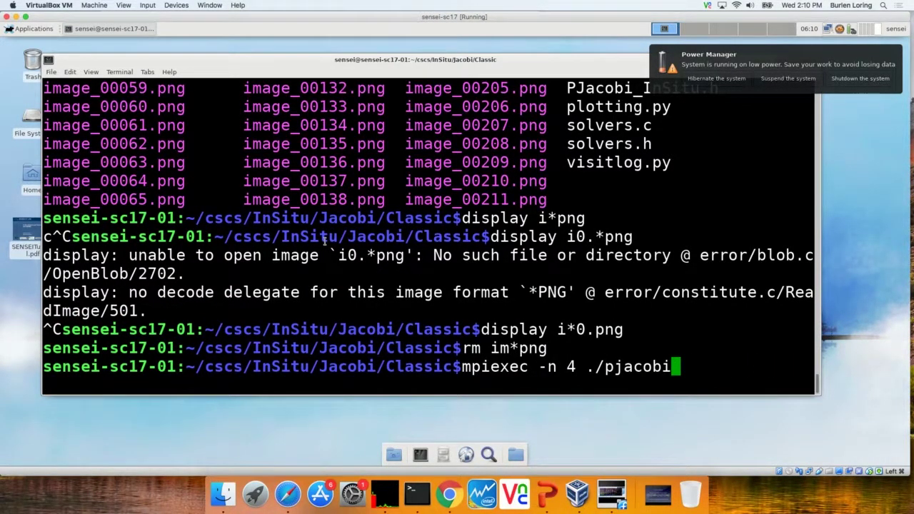
key("Return")
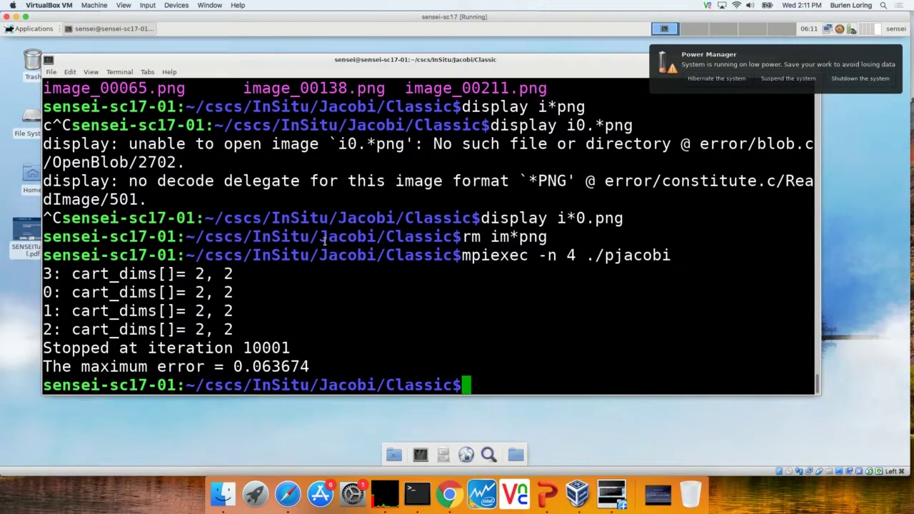
Step: List the simulation's output files matching Jacobi.* in long format with ll
type("ll J")
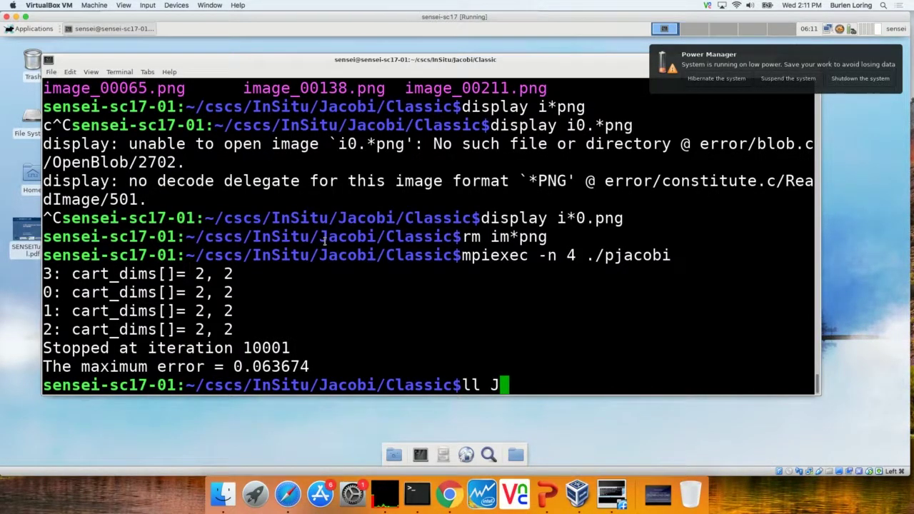
key("Tab")
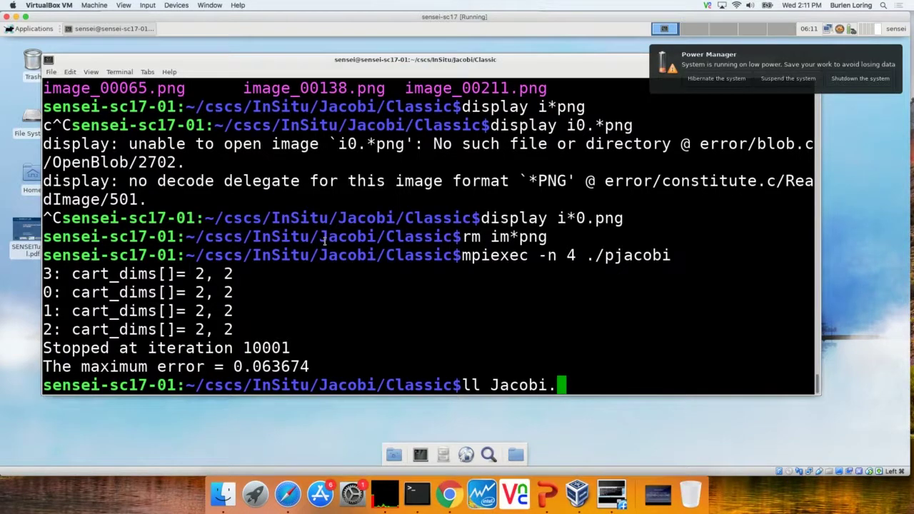
type("*")
key("Return")
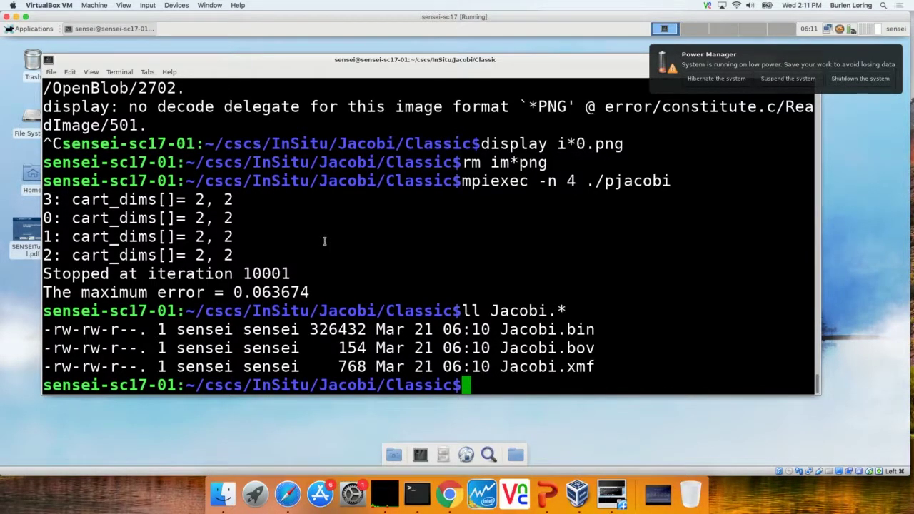
Step: Show the contents of Jacobi.xmf in the terminal with more
type("more J")
key("Tab")
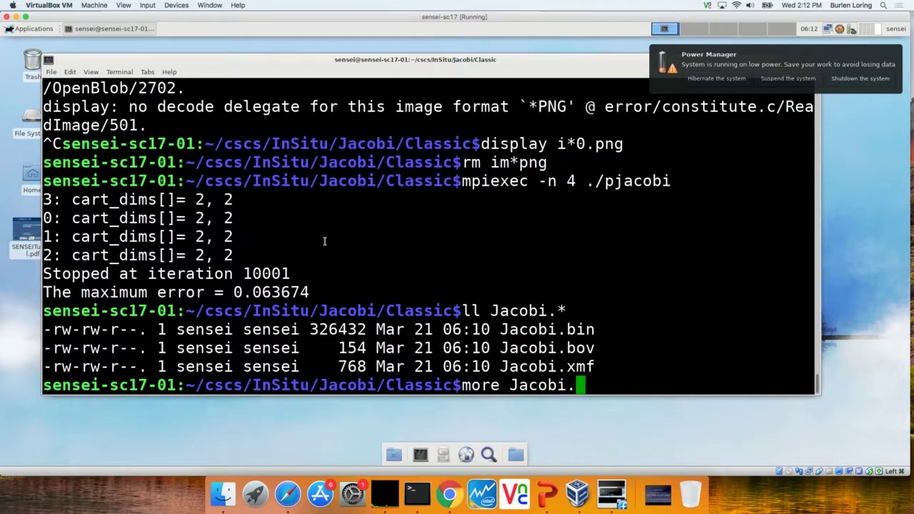
type("x")
key("Tab")
key("Return")
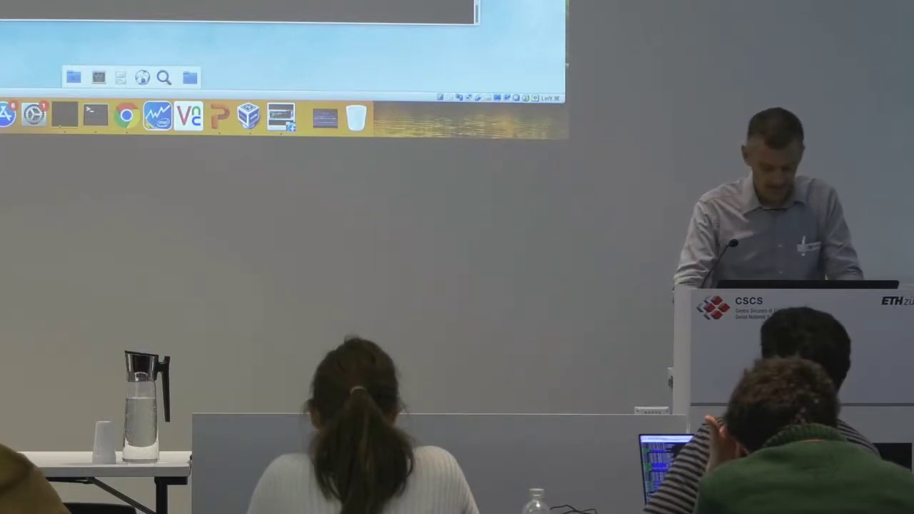
Step: Launch ParaView from the terminal with the Jacobi.xmf dataset
key("Return")
type("pRvi")
key("BackSpace")
key("BackSpace")
key("BackSpace")
key("BackSpace")
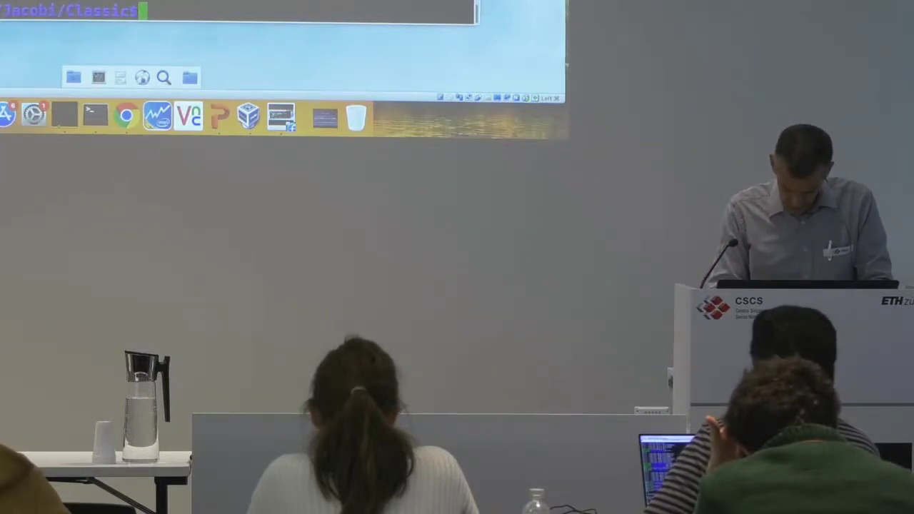
type("paraview")
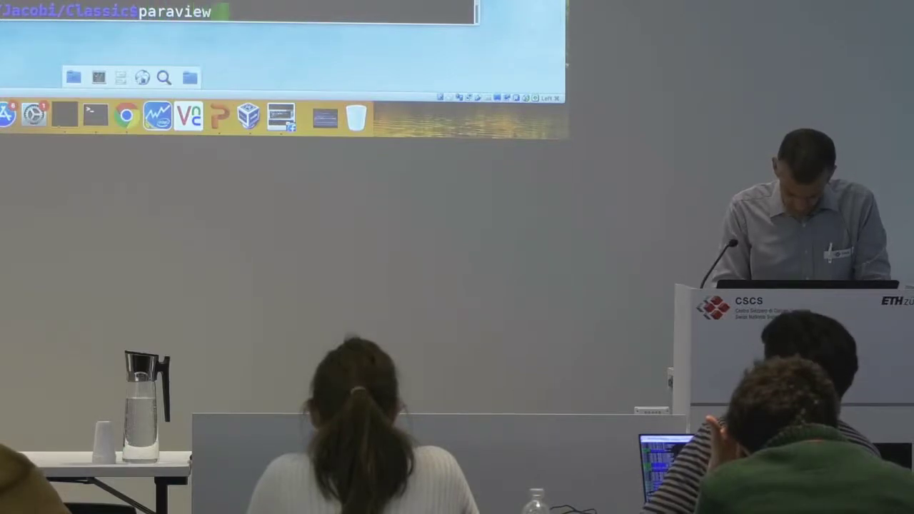
type("Jacobi.xmf")
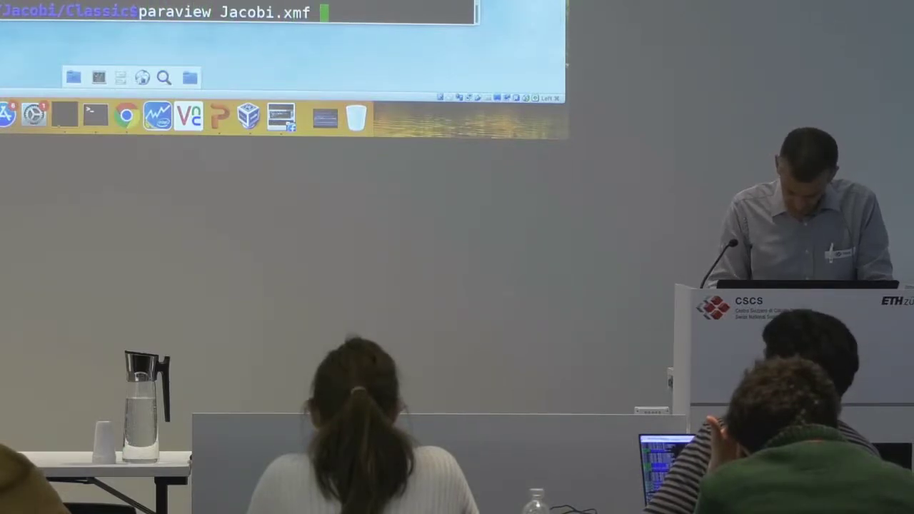
key("Return")
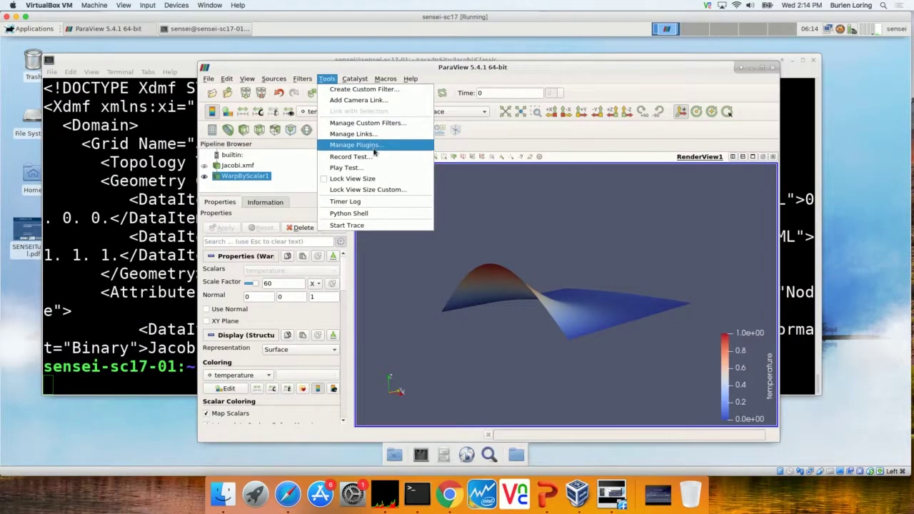
Step: Load the local CatalystScriptGeneratorPlugin through the plugin manager and close the manager
left_click(373, 147)
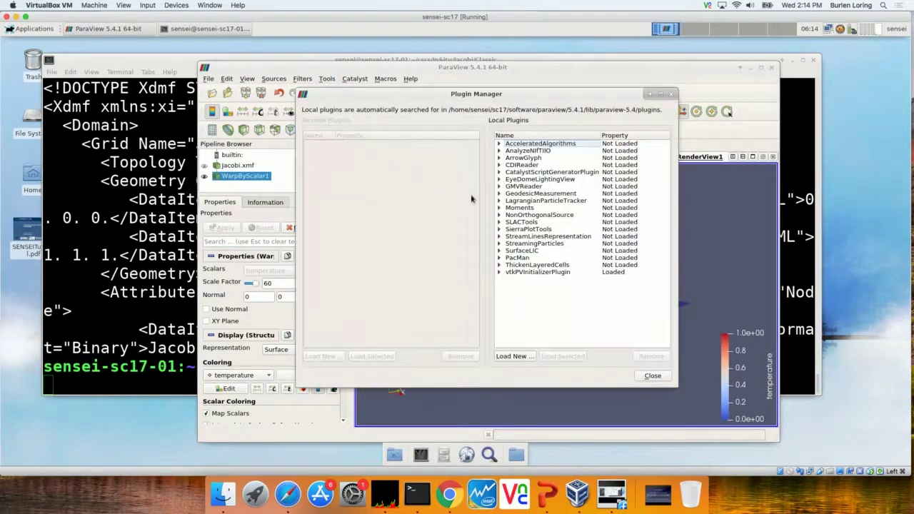
left_click(551, 173)
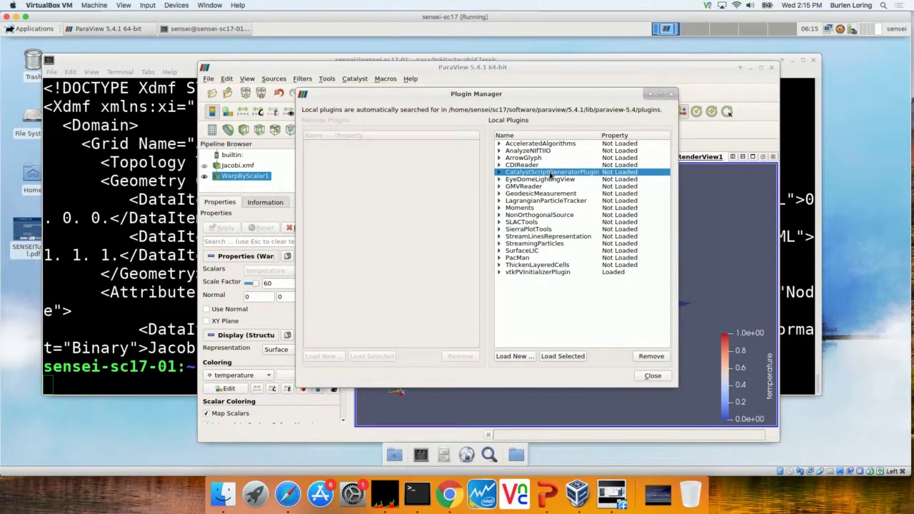
left_click(563, 355)
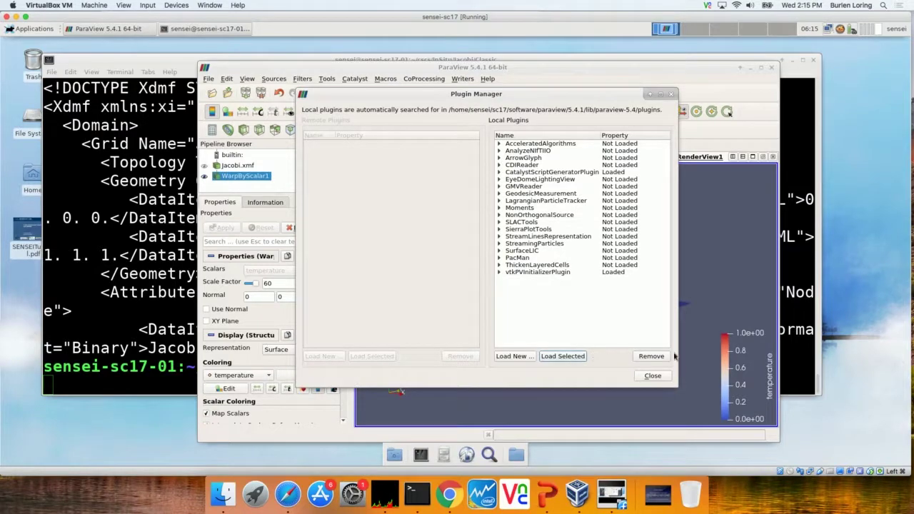
left_click(653, 376)
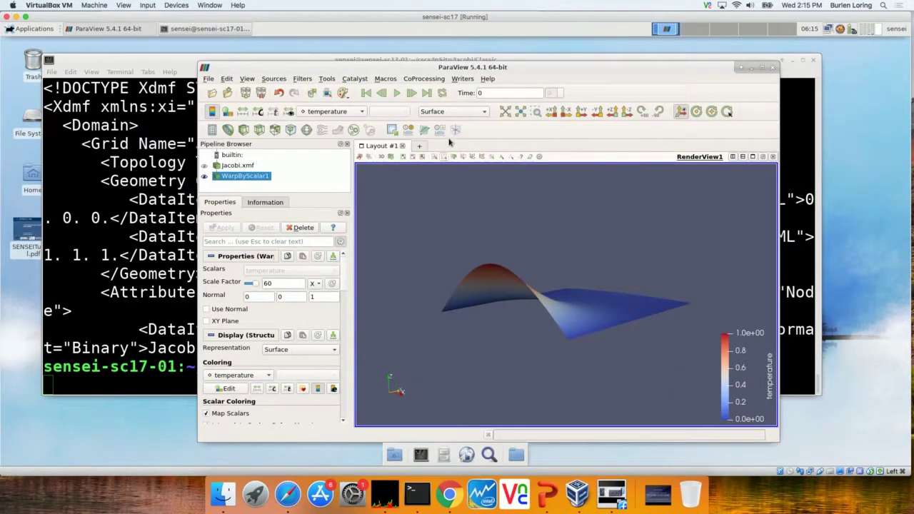
Step: Look over the available parallel writers and open the co-processing Export State wizard, placed so its controls are reachable
left_click(463, 80)
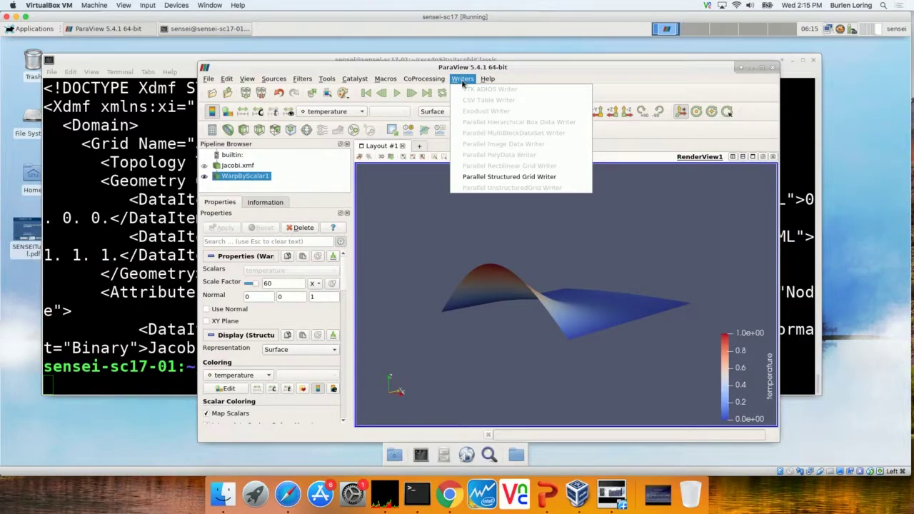
mouse_move(432, 85)
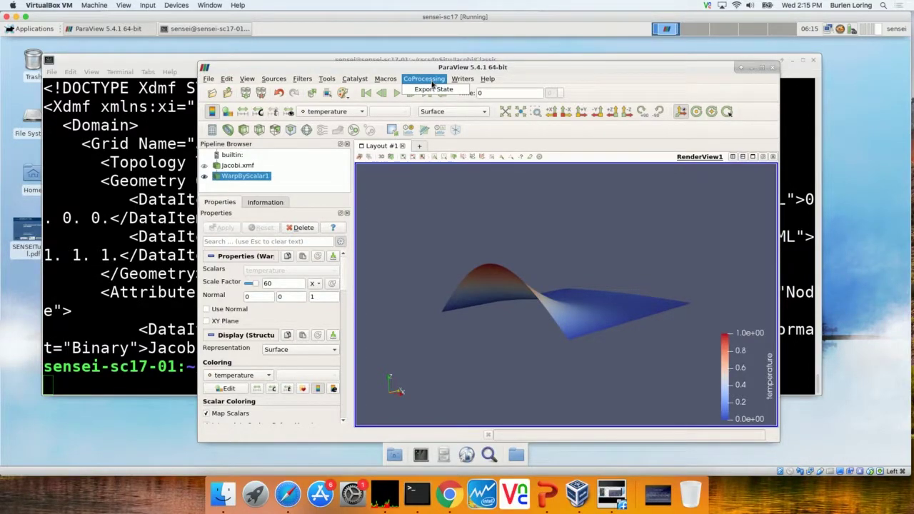
left_click(433, 90)
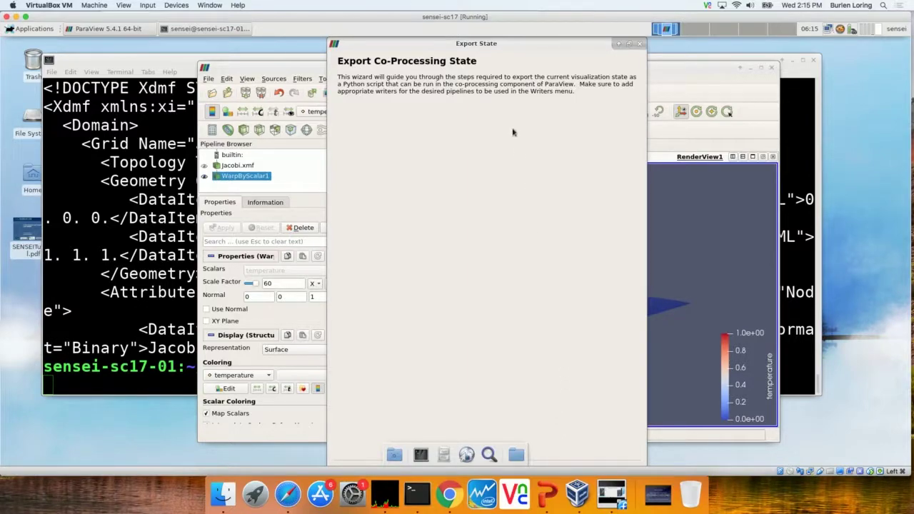
left_click_drag(500, 47, 508, 281)
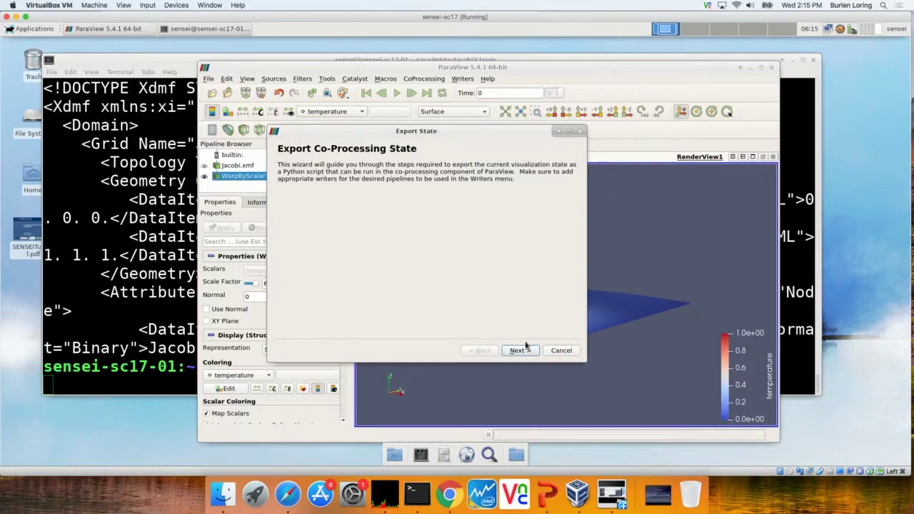
Step: Add Jacobi.xmf as the simulation input in the export wizard and accept input as its simulation name
left_click(518, 350)
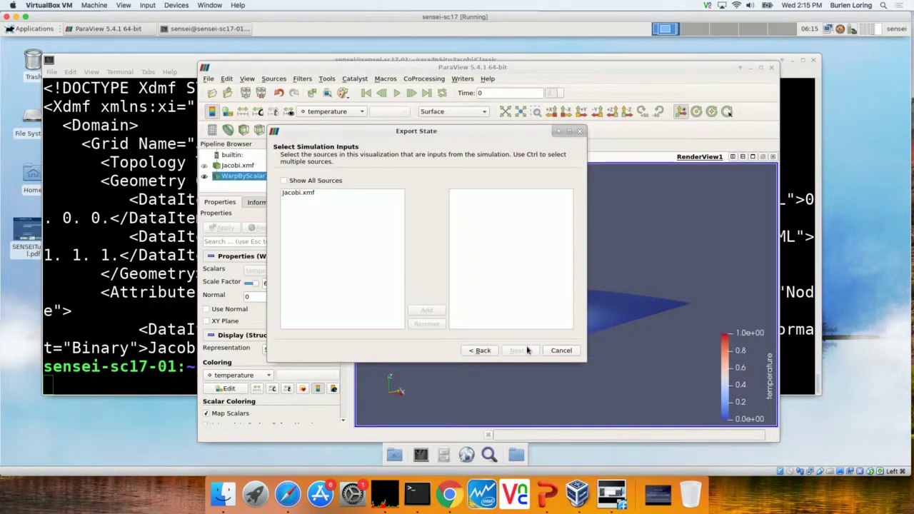
left_click(308, 194)
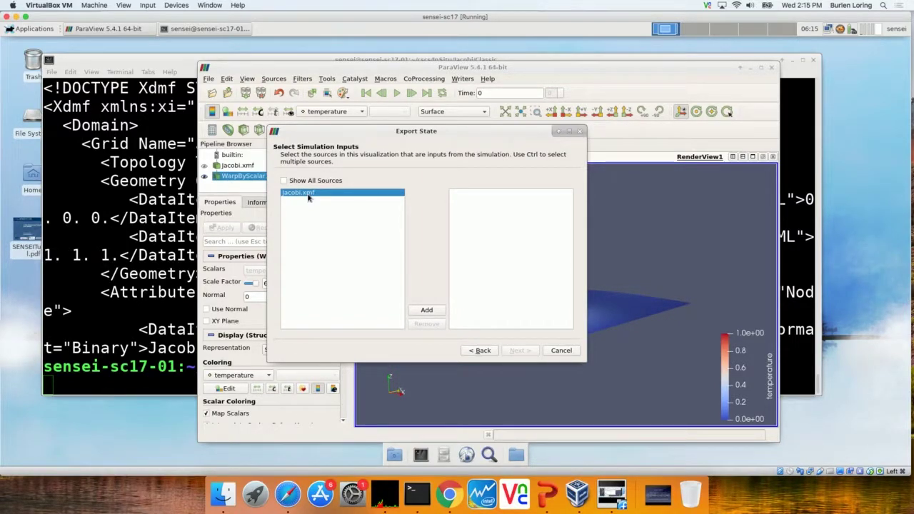
left_click(427, 311)
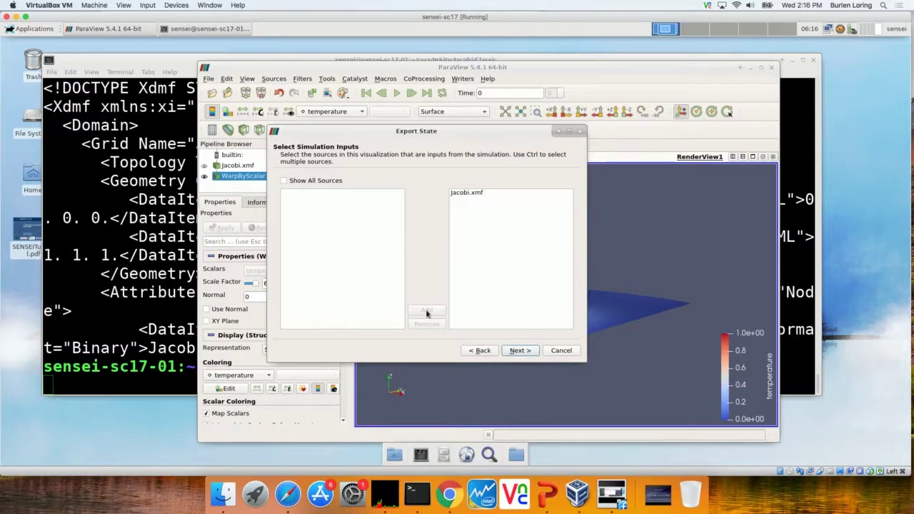
left_click(529, 351)
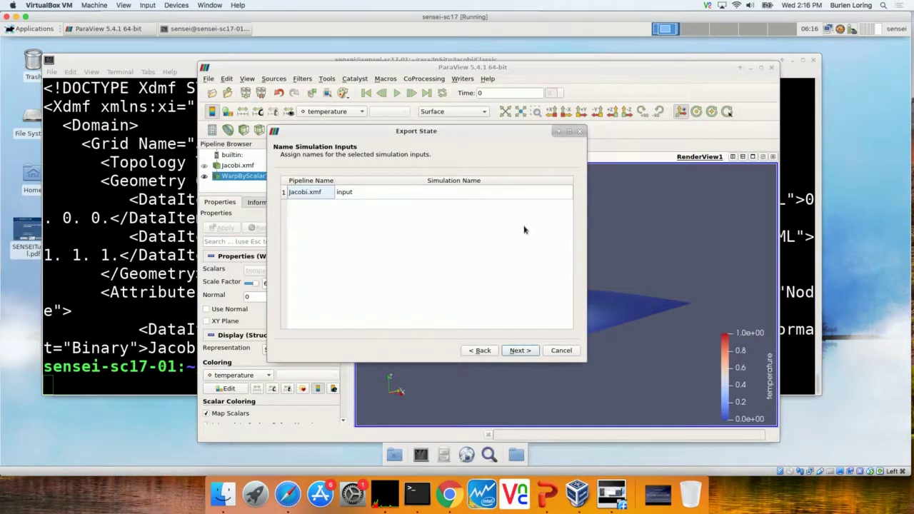
left_click(520, 350)
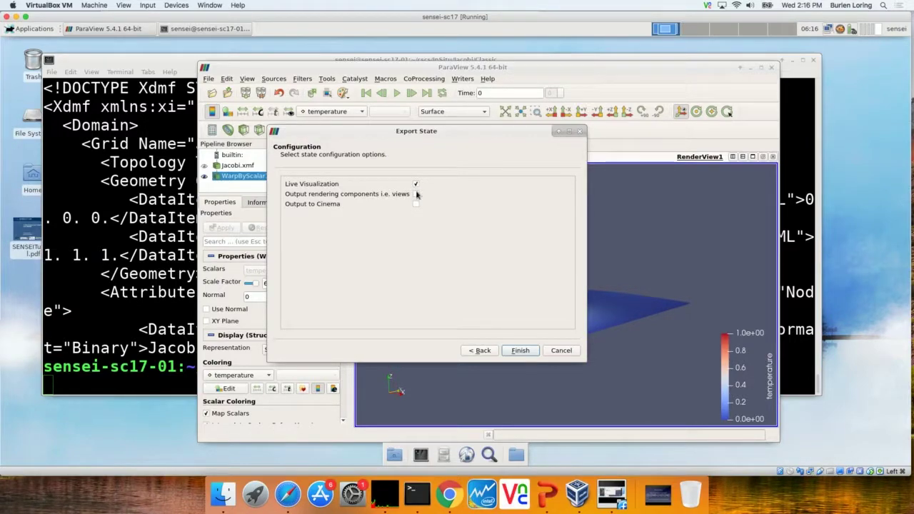
Step: Enable output of rendering components with png images and set the file name padding amount to 5 in the export configuration
left_click(416, 194)
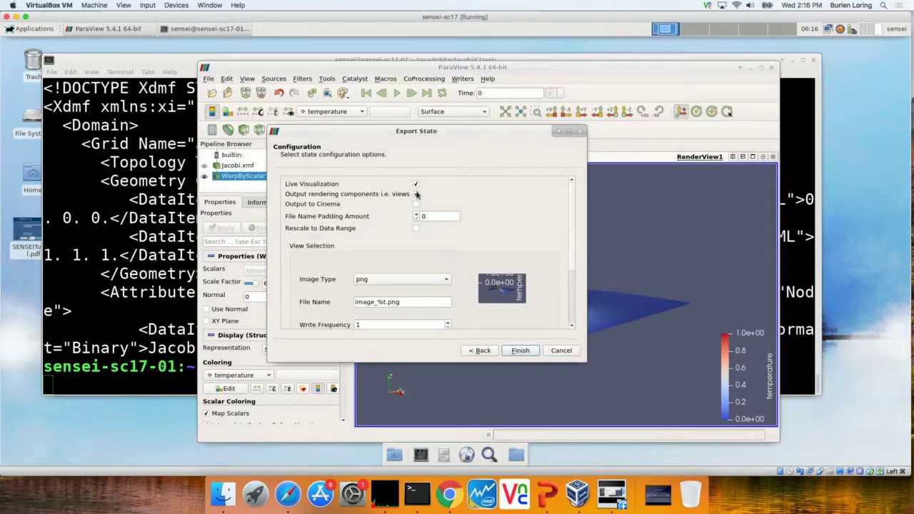
scroll(572, 211, "down", 3)
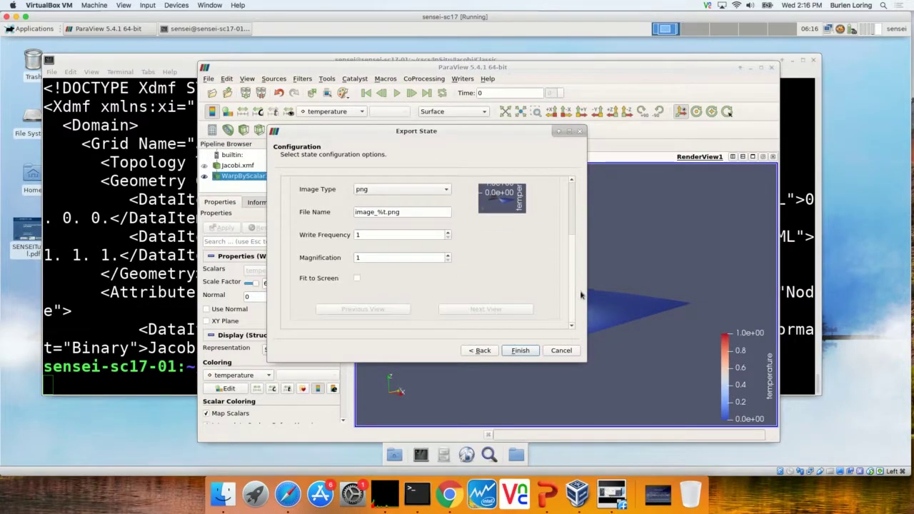
left_click(376, 192)
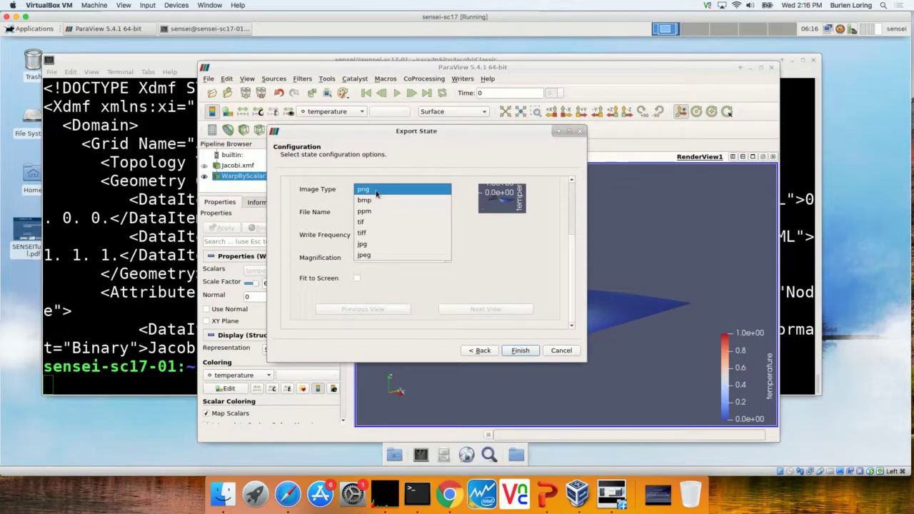
left_click(377, 190)
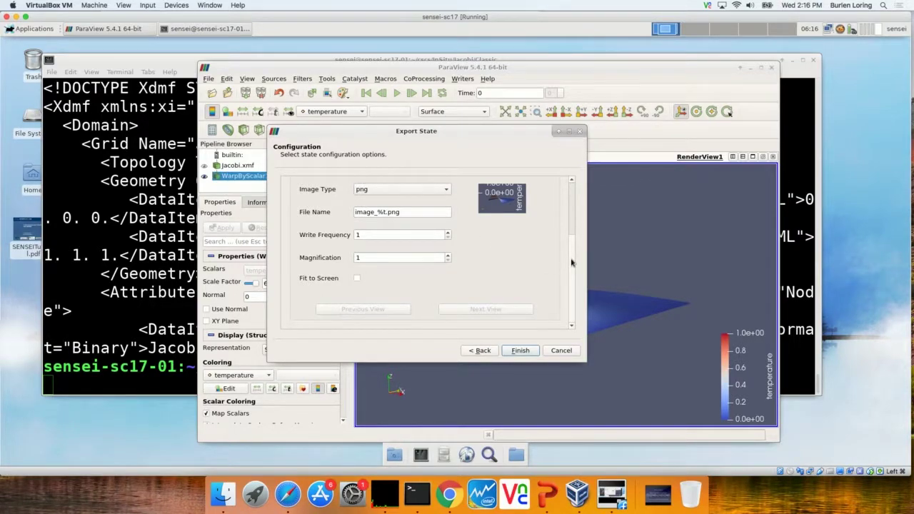
scroll(572, 262, "up", 3)
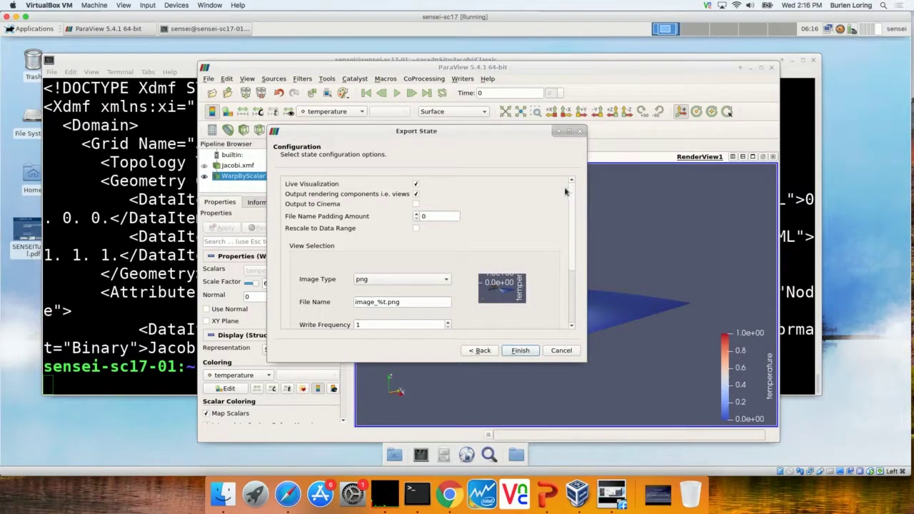
double_click(429, 216)
key("Return")
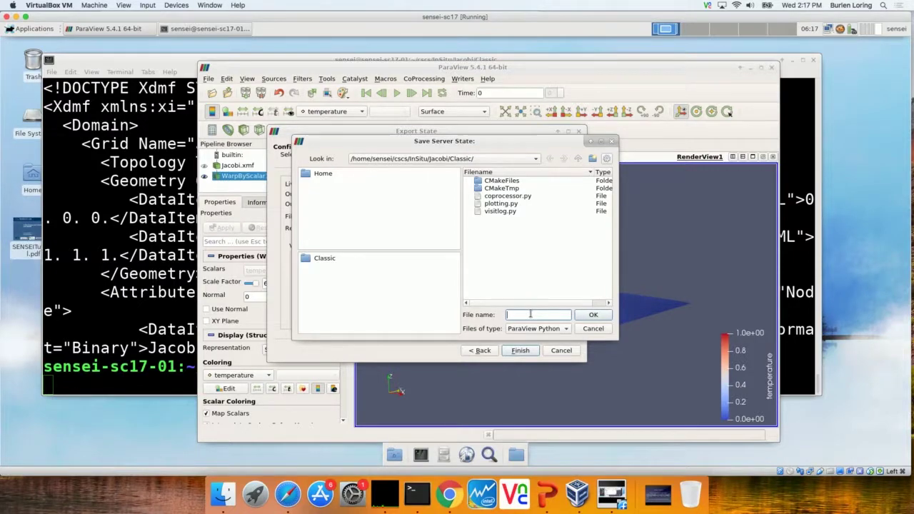
Step: Save the exported coprocessing state as script.py in the Classic folder and exit ParaView
type("script.py")
key("Return")
key("Return")
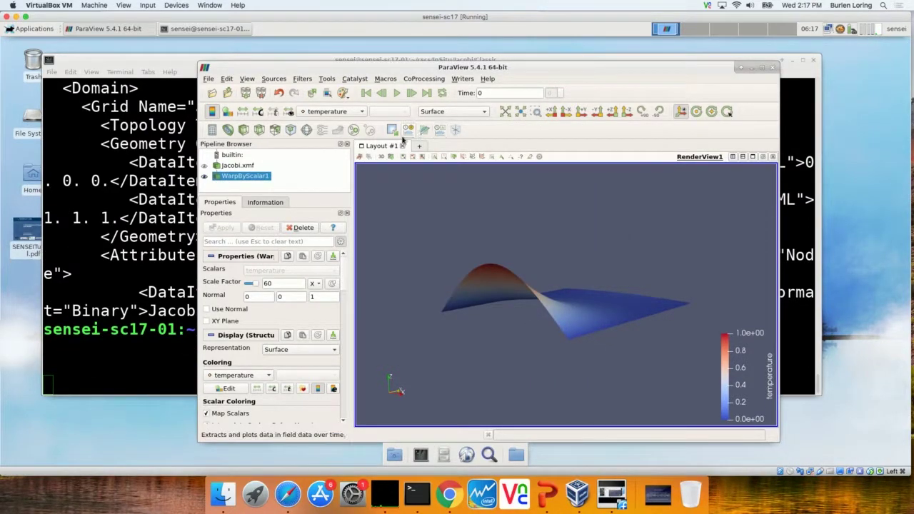
left_click(210, 80)
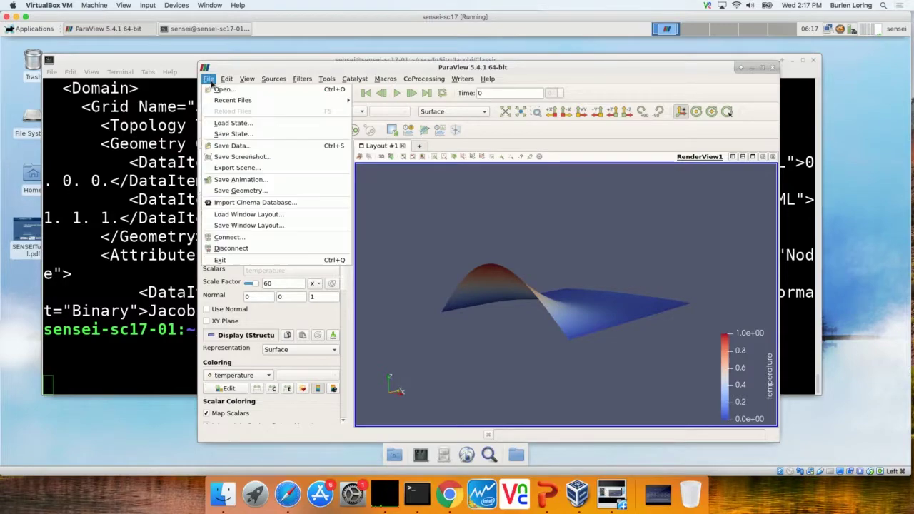
left_click(231, 264)
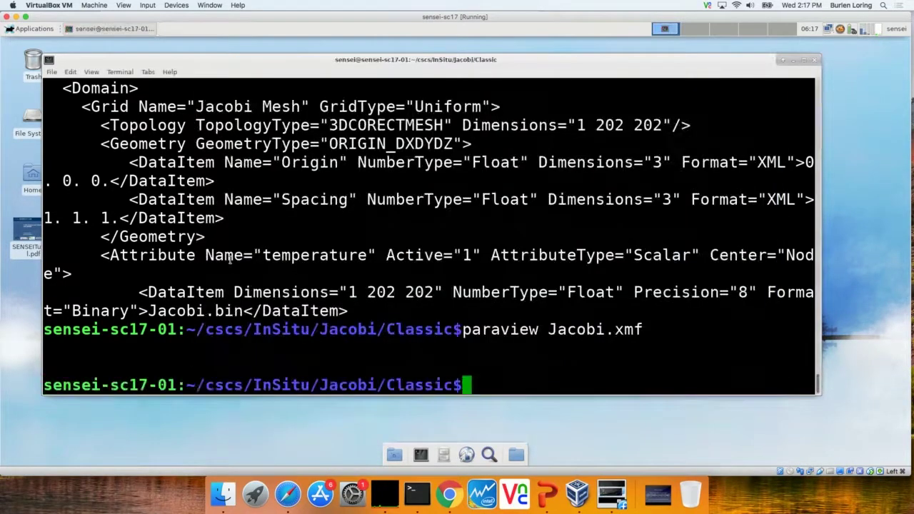
Step: Page through script.py in the terminal with more, examining its view setup, pipeline, color maps and live visualization settings
type("more scr")
key("Tab")
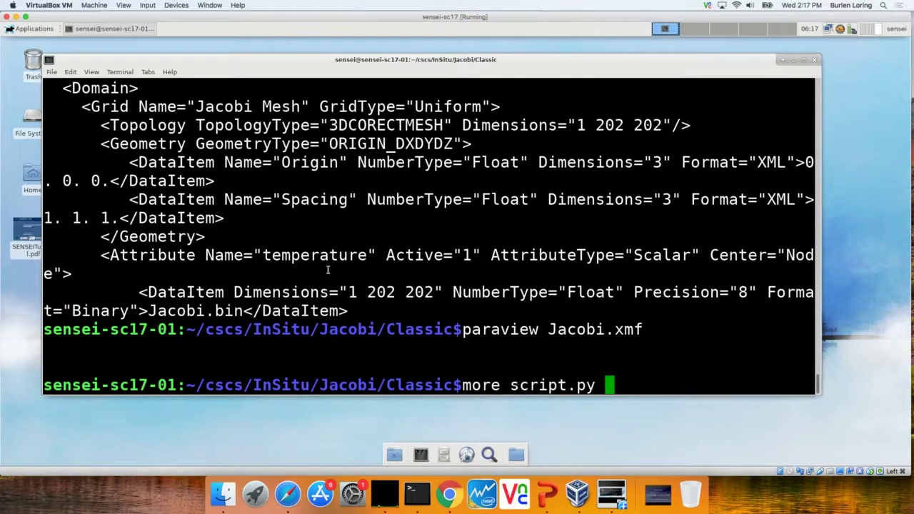
key("Return")
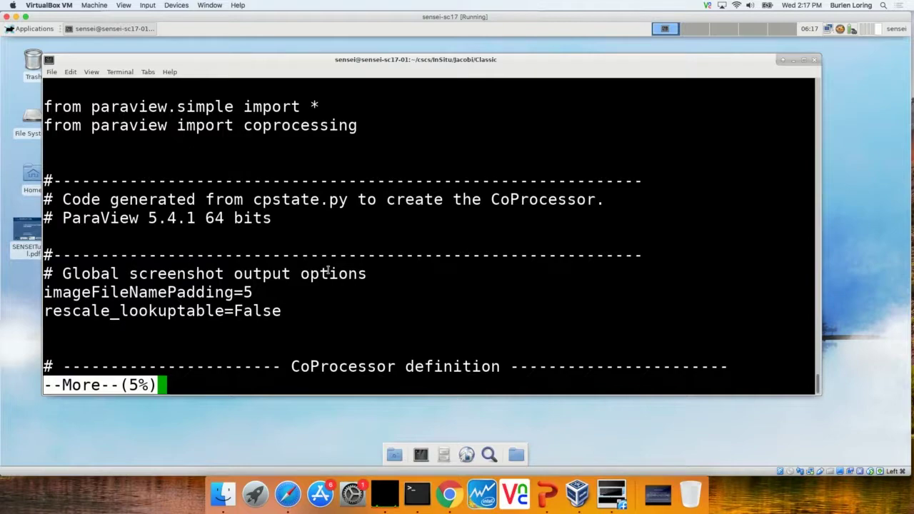
key("space")
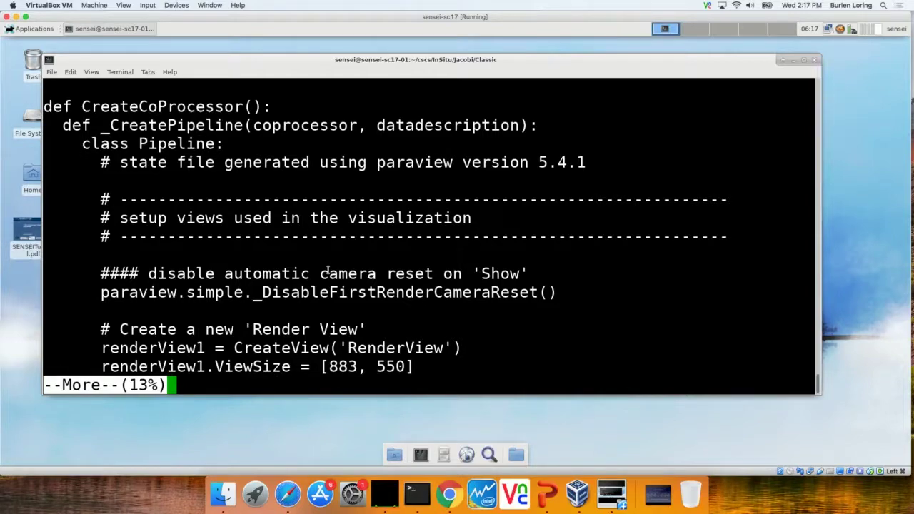
key("space")
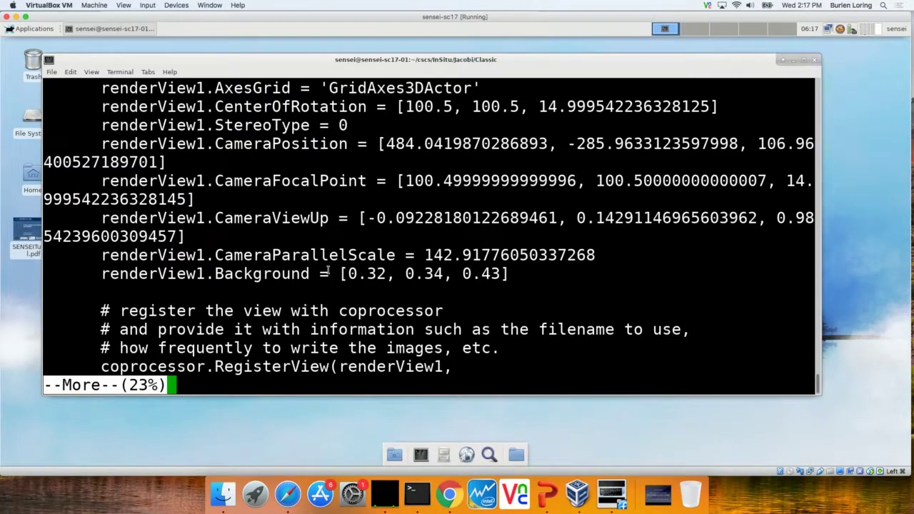
key("space")
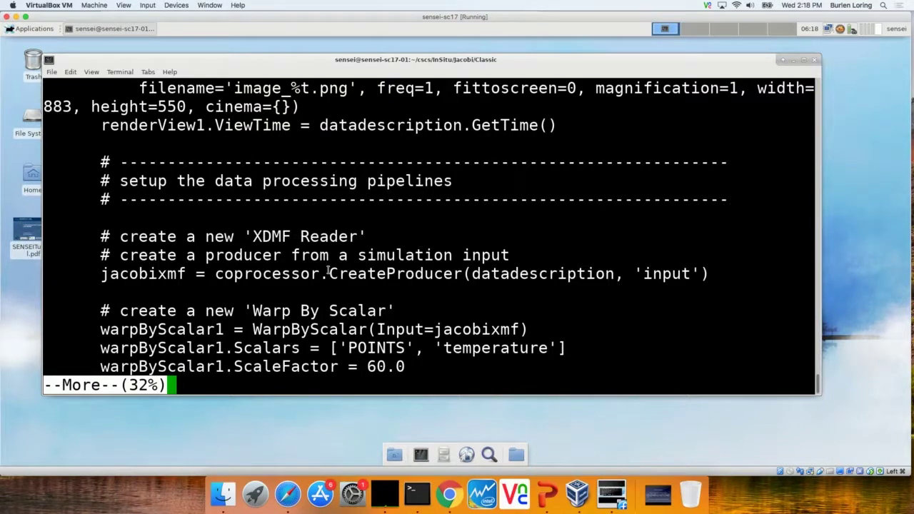
key("space")
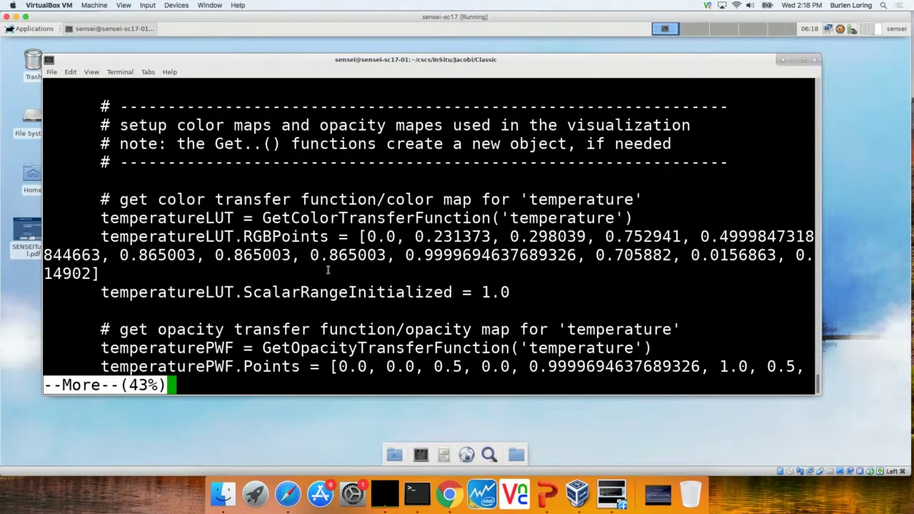
key("space")
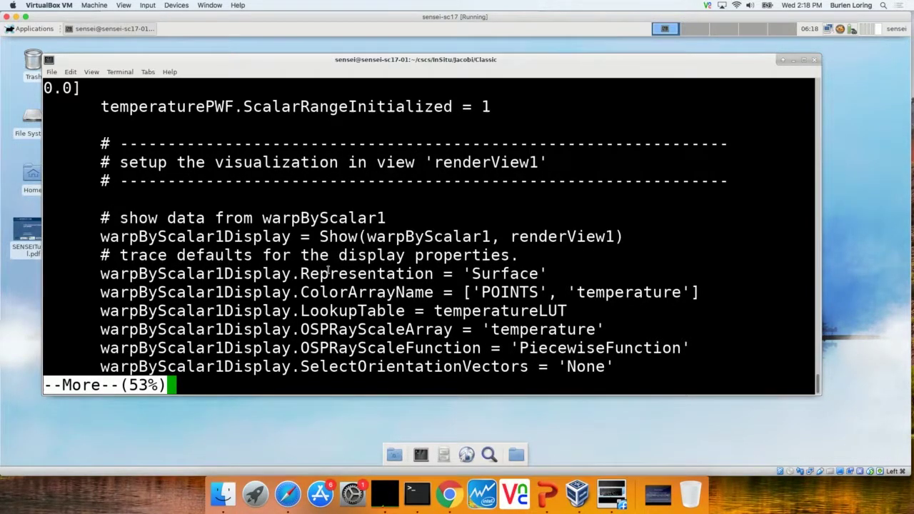
key("space")
key("space")
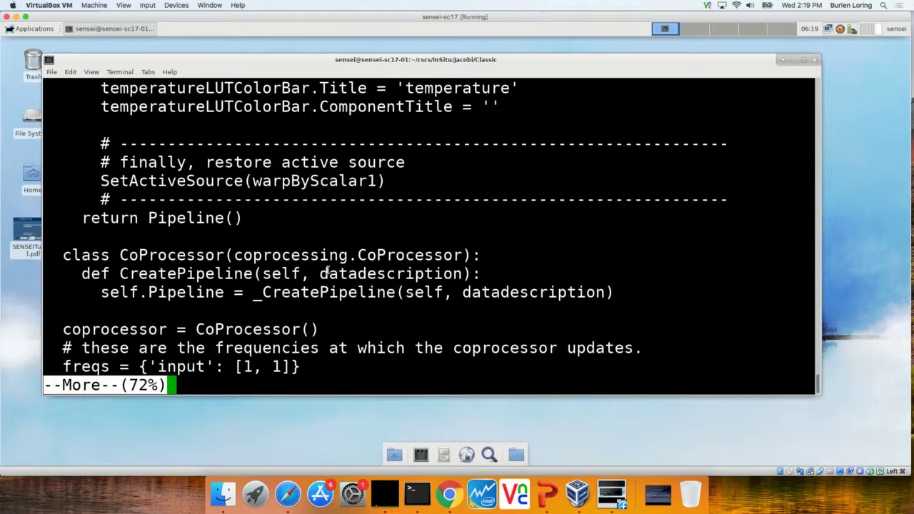
key("space")
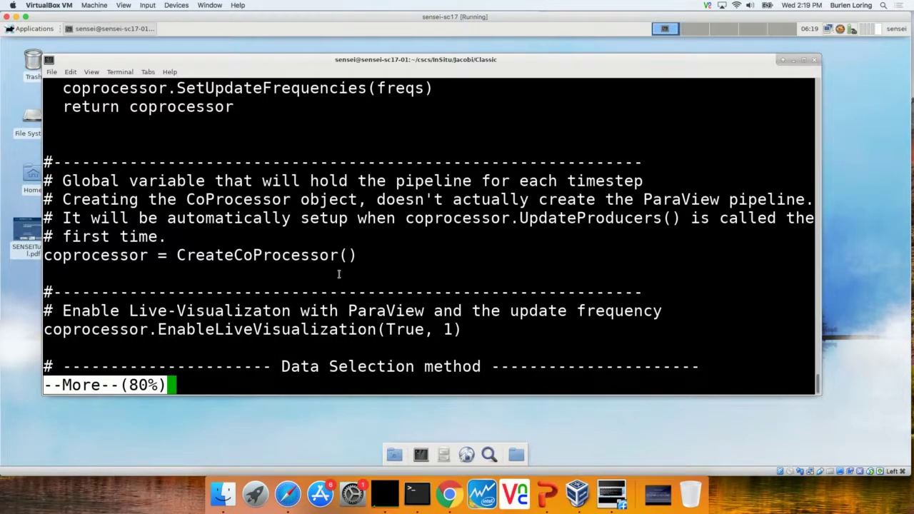
key("q")
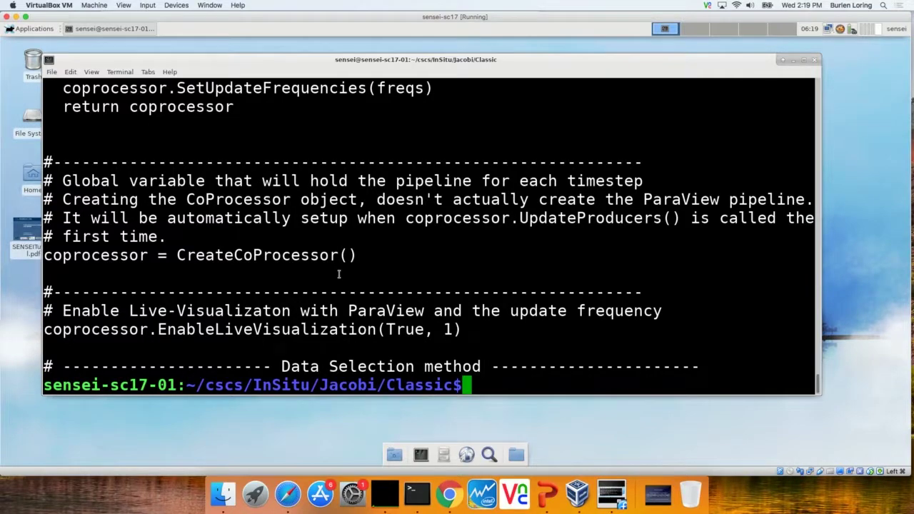
Step: Prepare the command mpiexec -n 4 ./pjacobi_catalyst script.py by recalling the earlier run and replacing its coprocessor.py argument
key("Up")
key("Up")
key("Up")
key("Up")
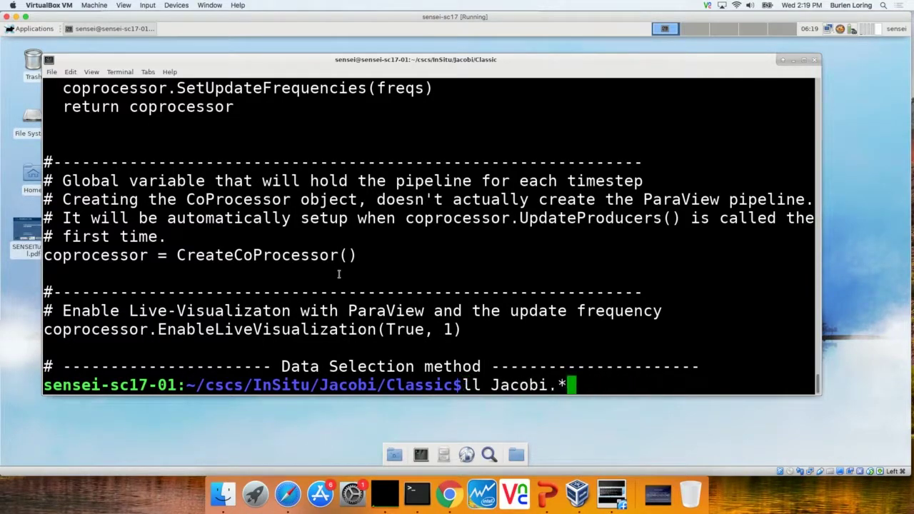
key("Up")
key("Up")
key("Up")
key("Up")
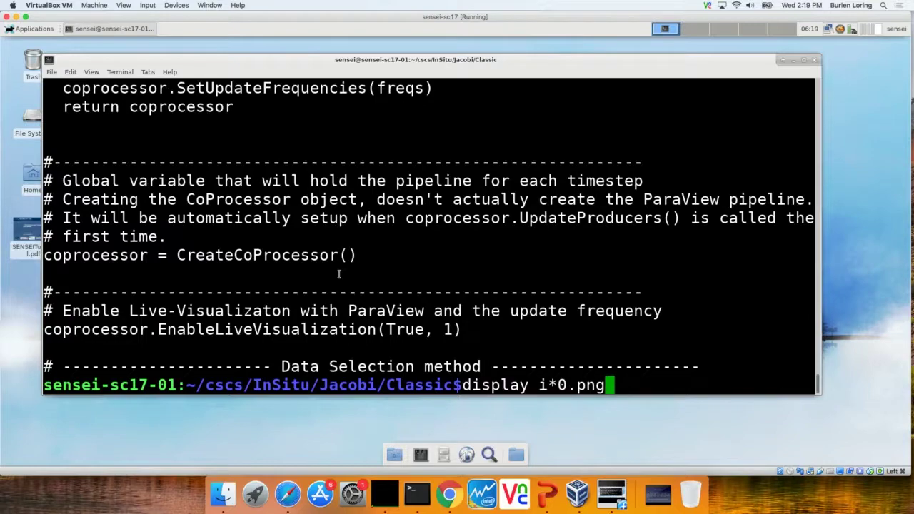
key("Up")
key("Up")
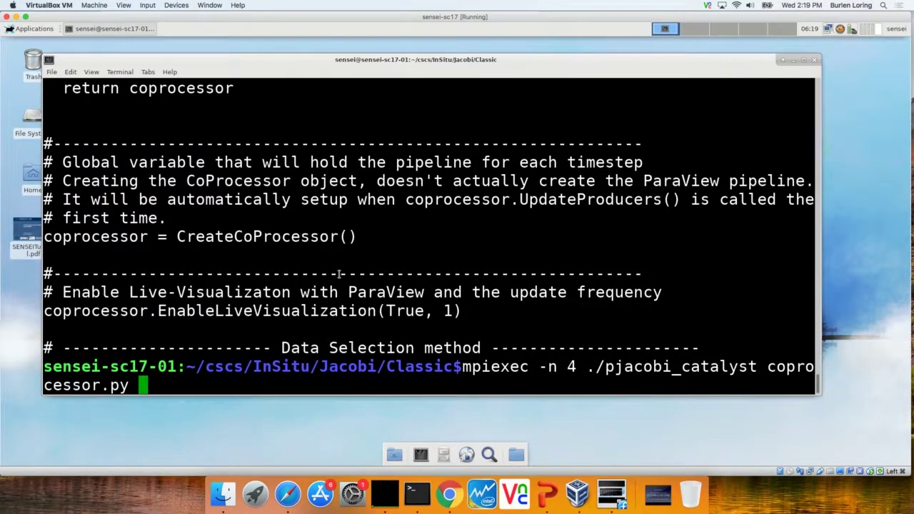
key("BackSpace")
key("BackSpace")
key("BackSpace")
key("BackSpace")
key("BackSpace")
key("BackSpace")
key("BackSpace")
key("BackSpace")
key("BackSpace")
key("BackSpace")
key("BackSpace")
key("BackSpace")
key("BackSpace")
key("BackSpace")
key("BackSpace")
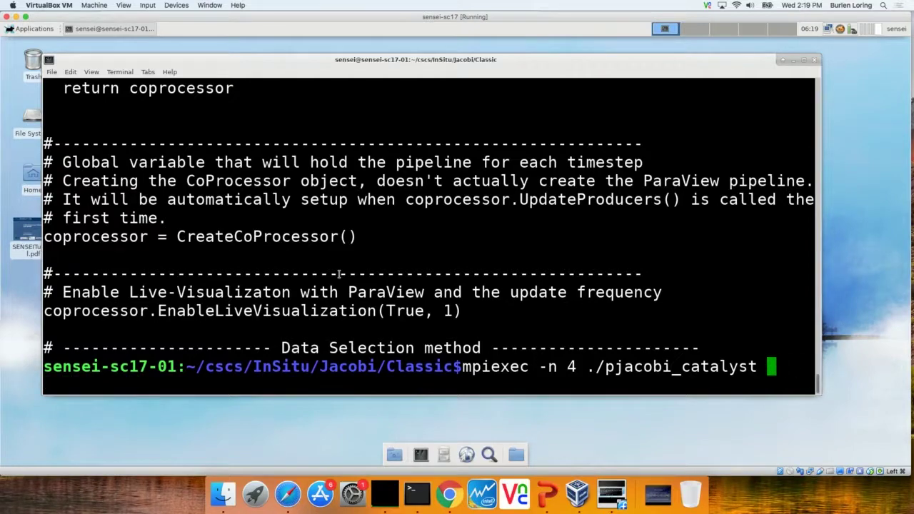
type("script.py")
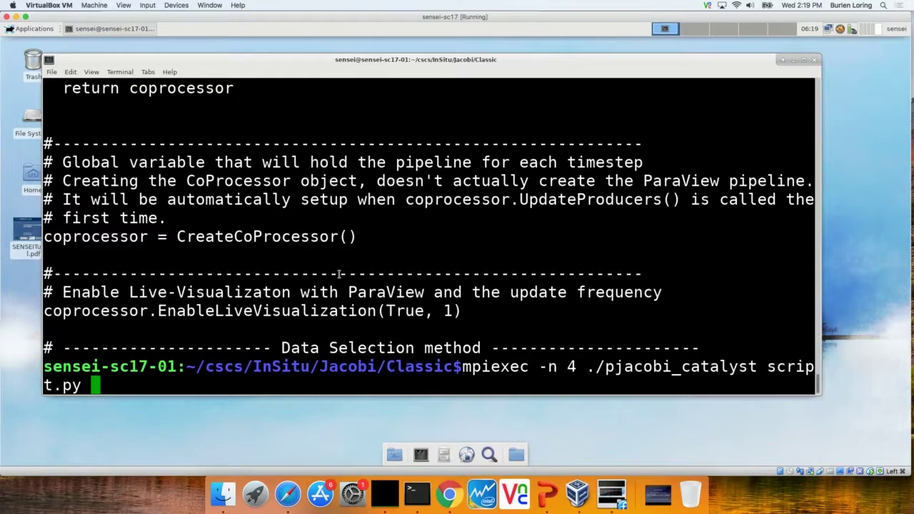
Step: Open a second terminal window and place it beside the simulation terminal so both prompts are reachable
right_click(358, 123)
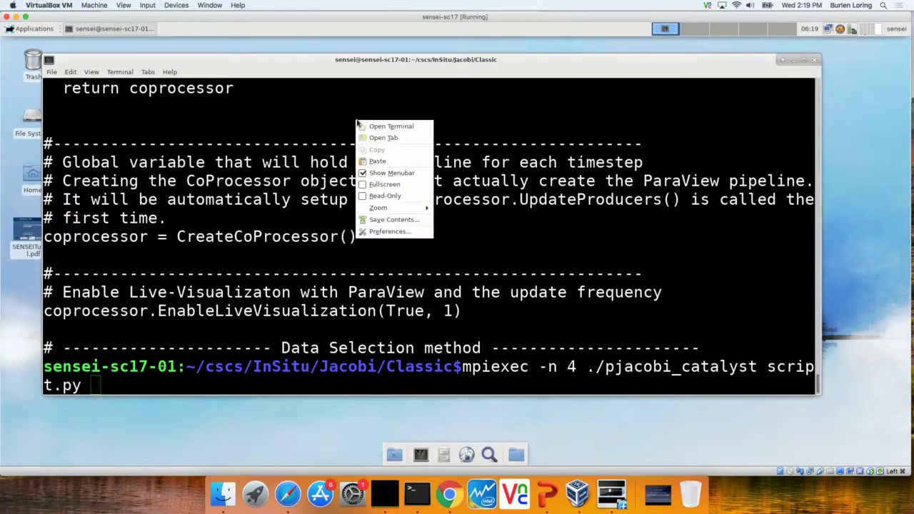
left_click(367, 126)
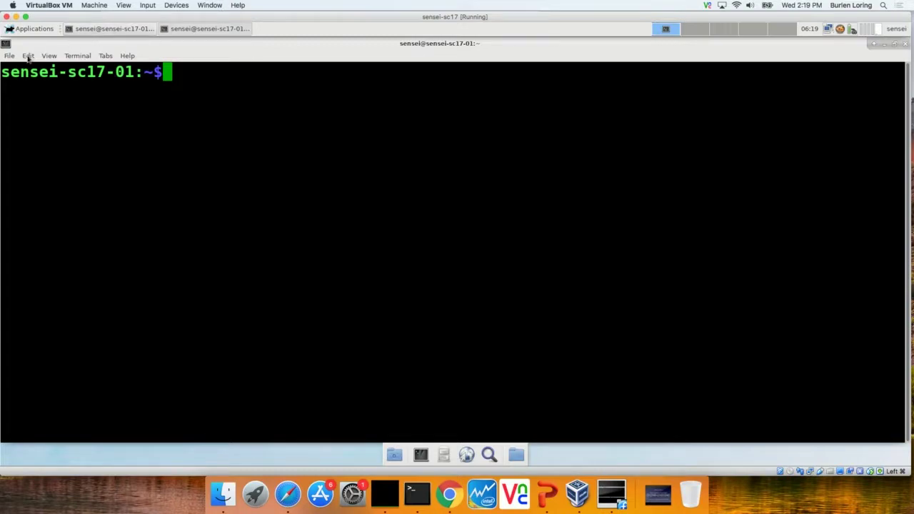
left_click_drag(37, 44, 592, 119)
left_click(620, 171)
Step: Load the ParaView module in the new terminal and launch ParaView without a dataset
type("module lo")
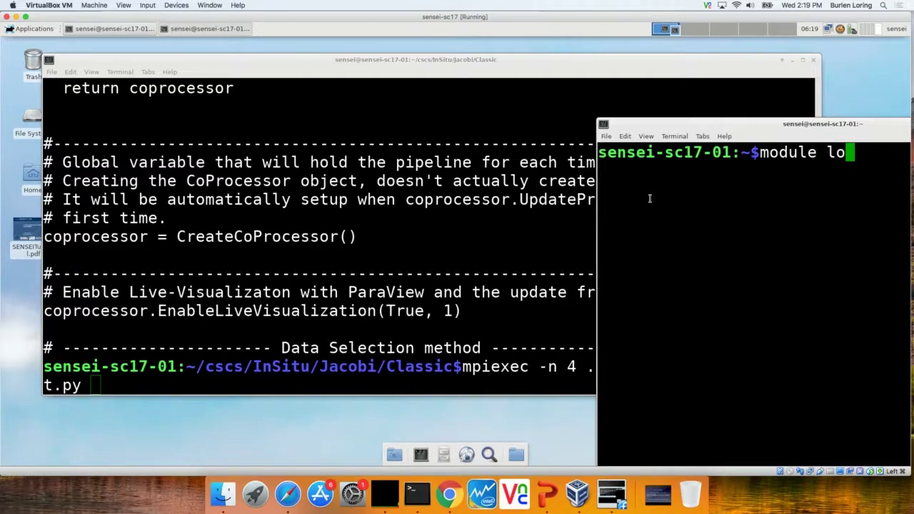
type("ad para")
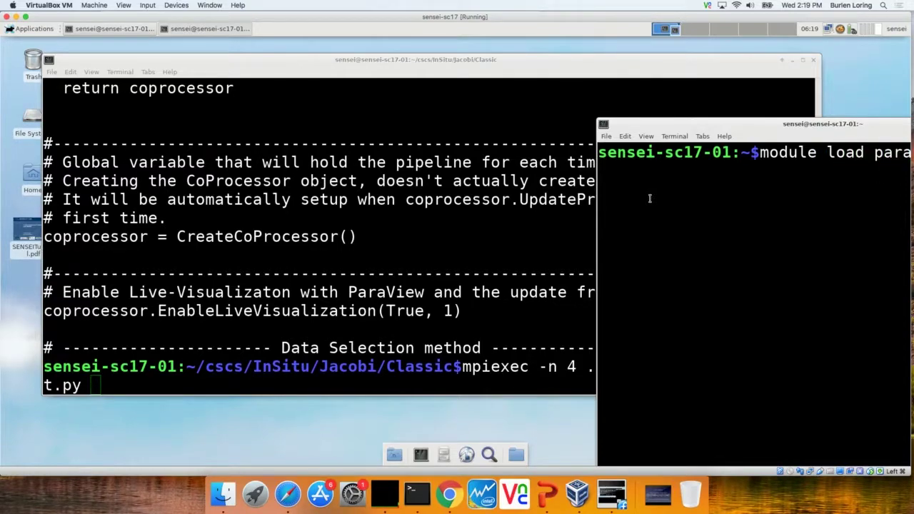
key("Return")
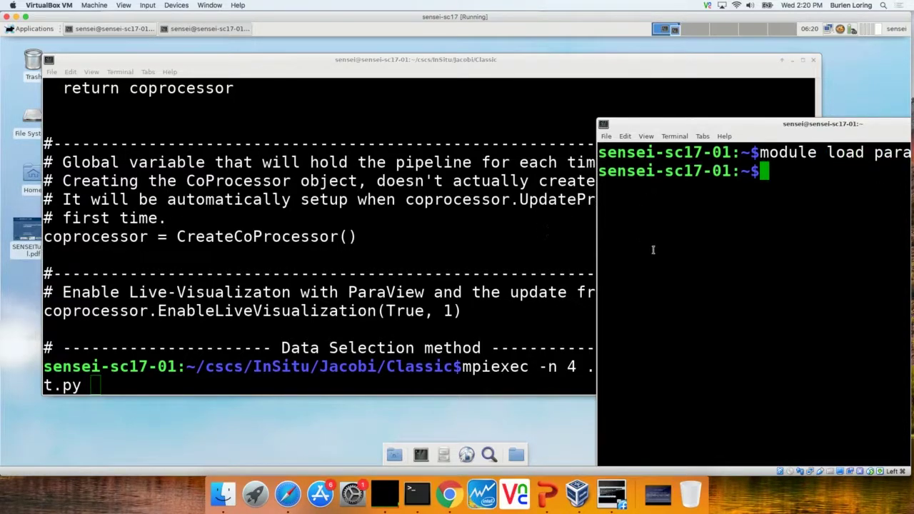
type("paravie")
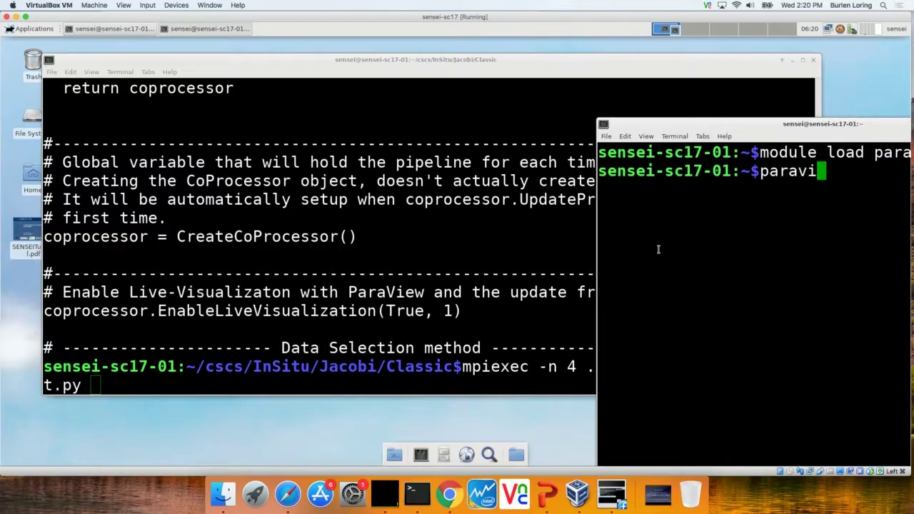
type("w")
key("Return")
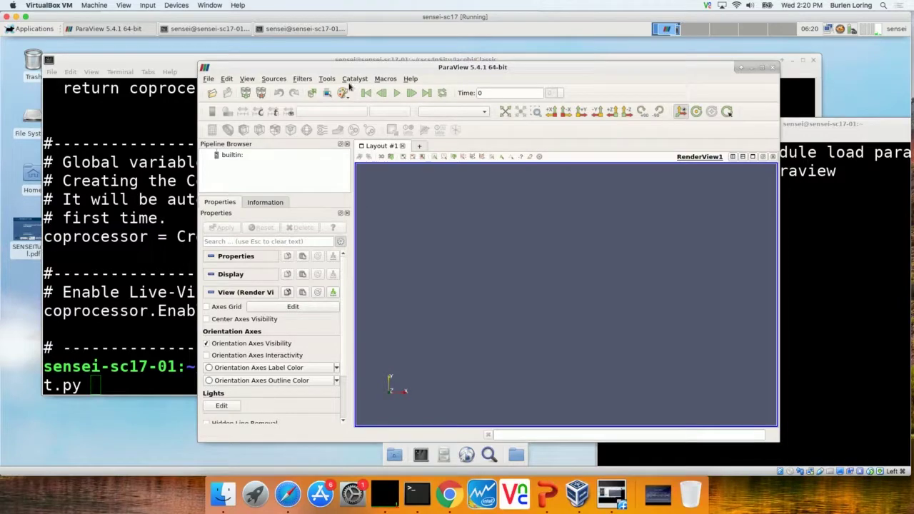
Step: Set ParaView to accept Catalyst connections on port 22222 and dismiss the notice
left_click(353, 80)
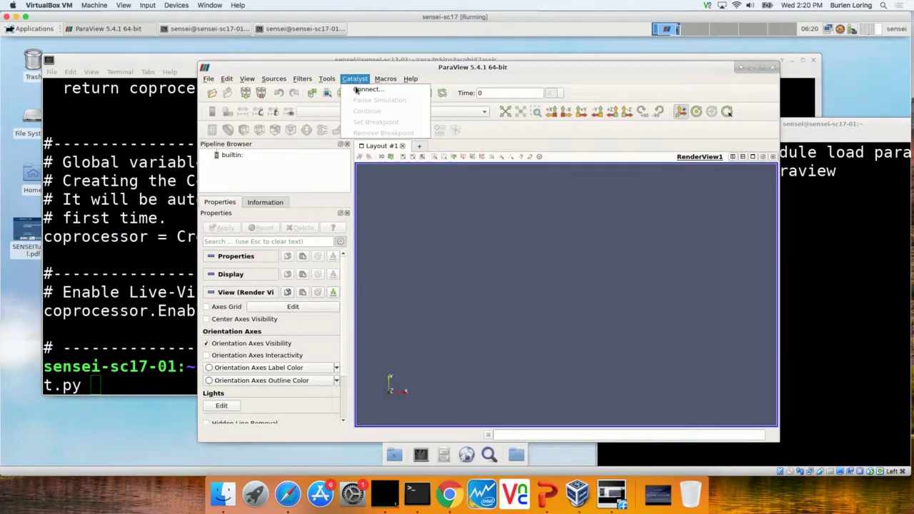
left_click(358, 95)
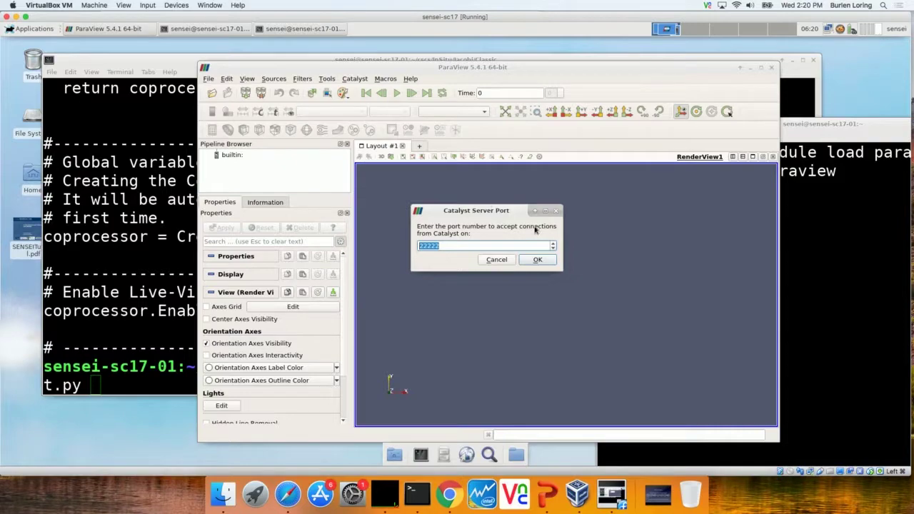
left_click(541, 261)
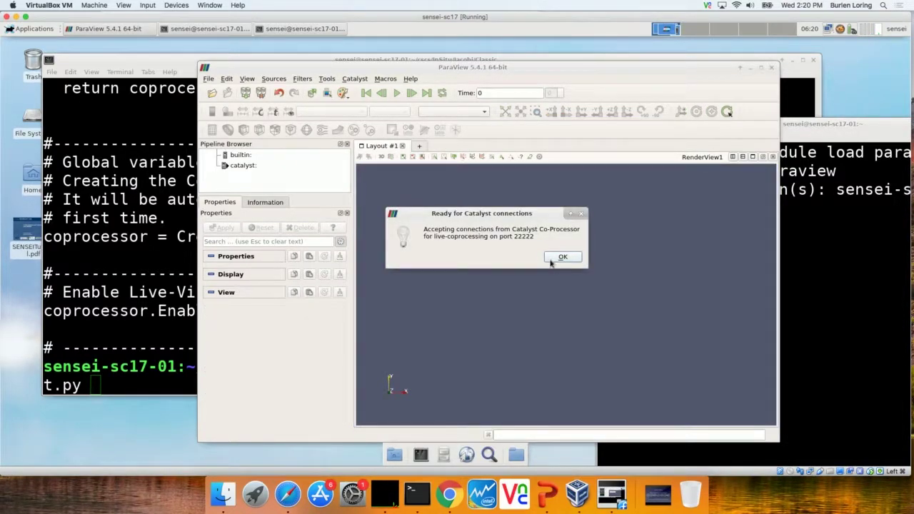
left_click(550, 257)
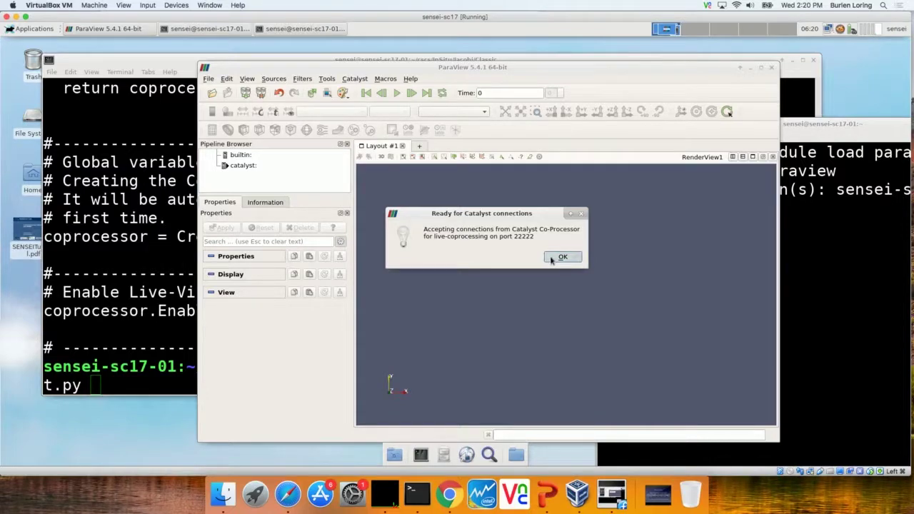
Step: Start the prepared four-process pjacobi_catalyst run with script.py, bring ParaView to the front and move its window off the terminal output
left_click(165, 266)
key("Return")
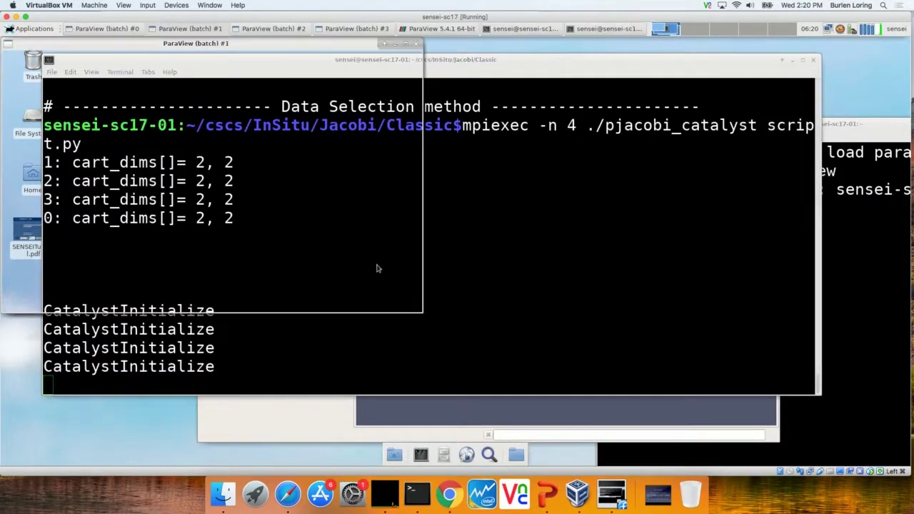
left_click(492, 410)
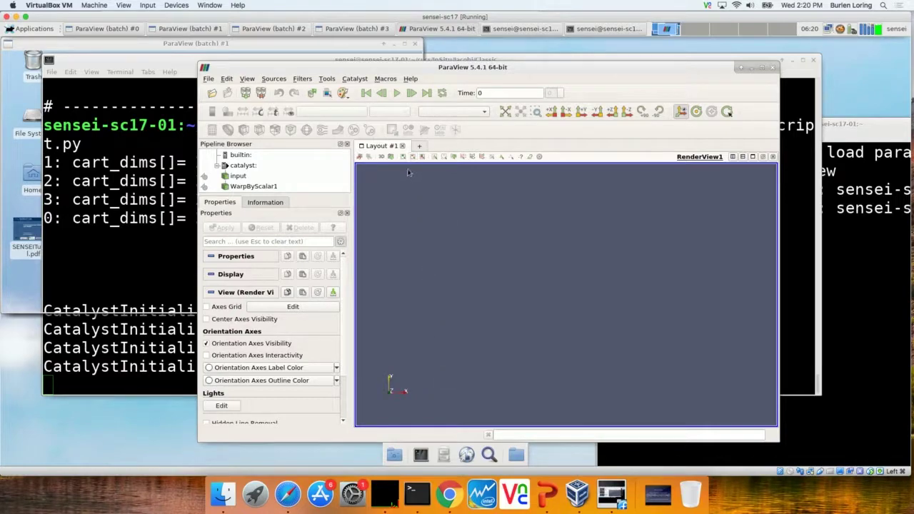
left_click_drag(411, 69, 523, 63)
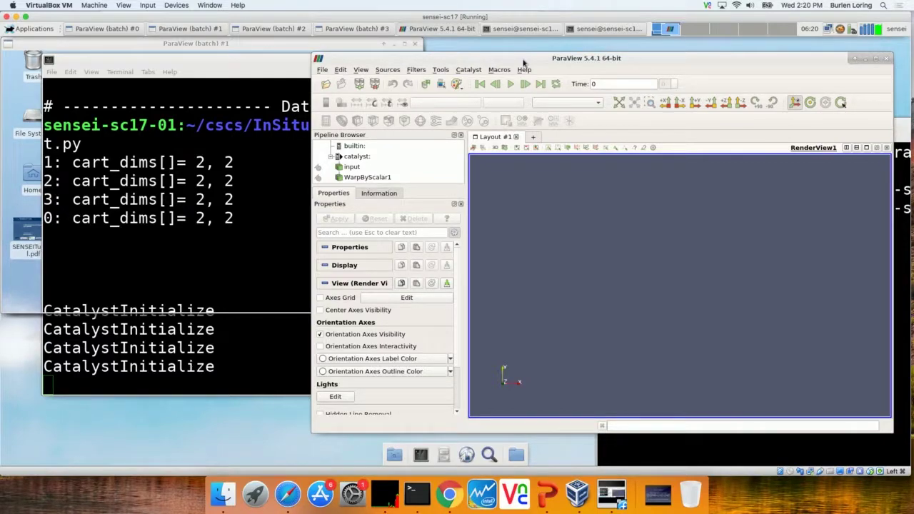
Step: Extract WarpByScalar1 from the live Catalyst pipeline and show the extract in the render view
left_click(318, 180)
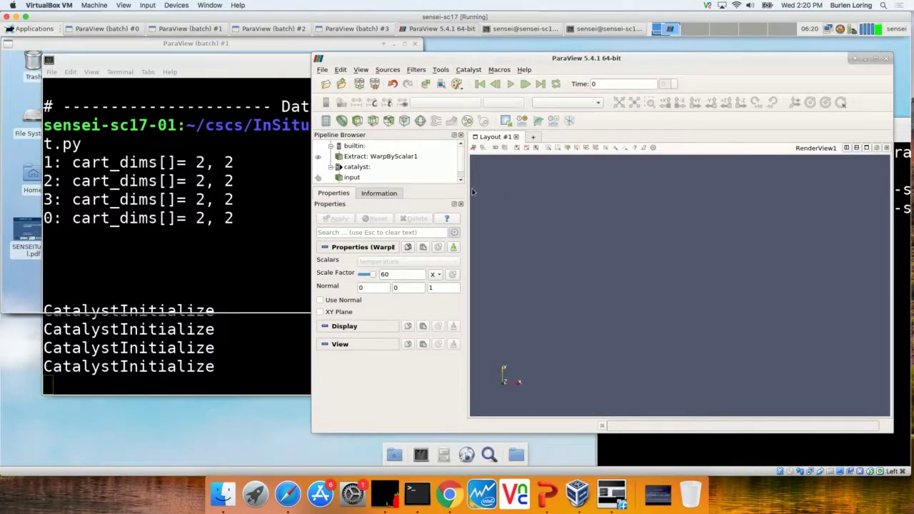
left_click(319, 158)
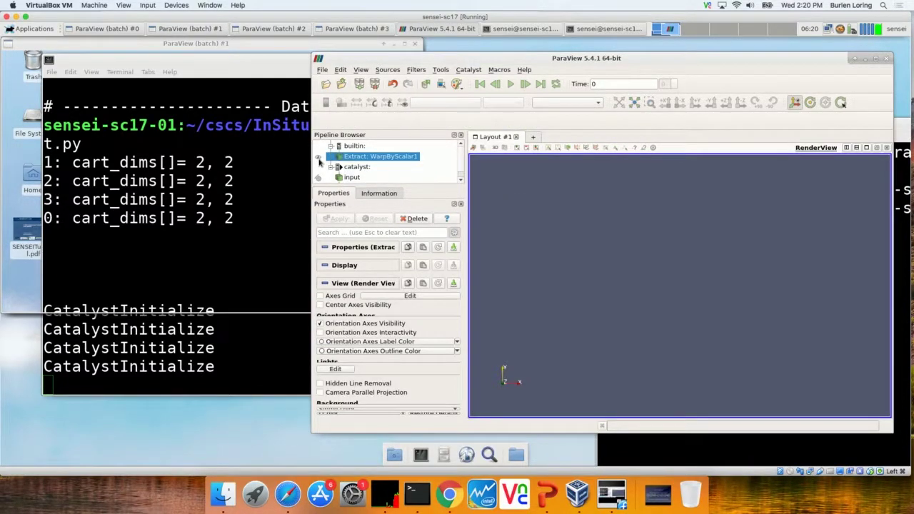
left_click(318, 156)
left_click(674, 148)
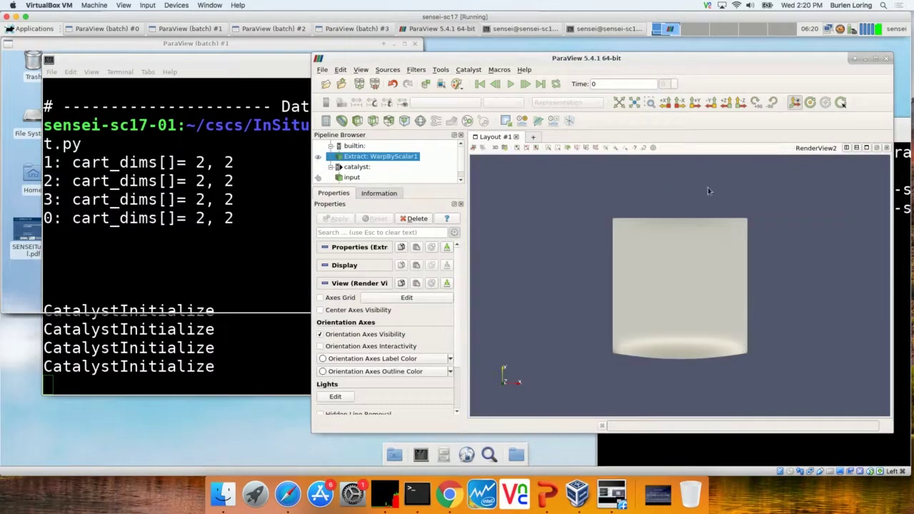
Step: Color the extracted warped surface by temperature and rotate it to an oblique view that shows the relief
left_click(453, 102)
left_click(451, 117)
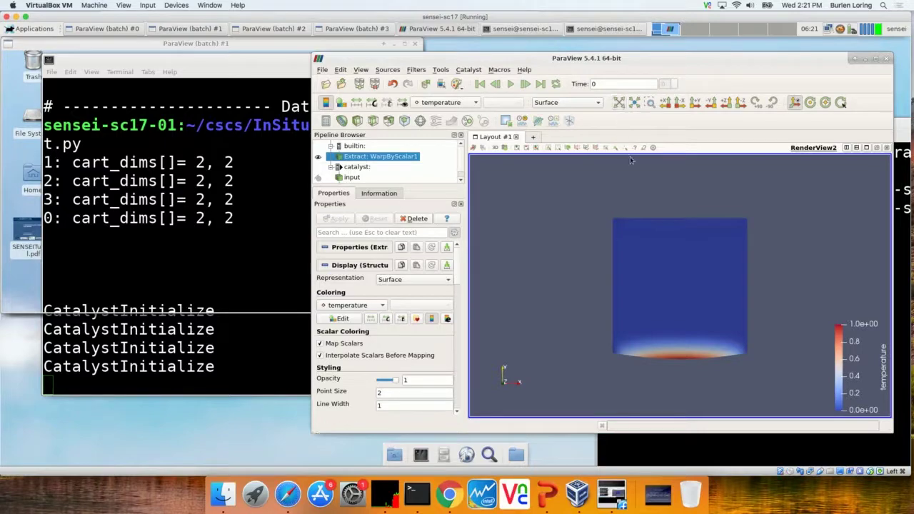
left_click_drag(653, 247, 751, 242)
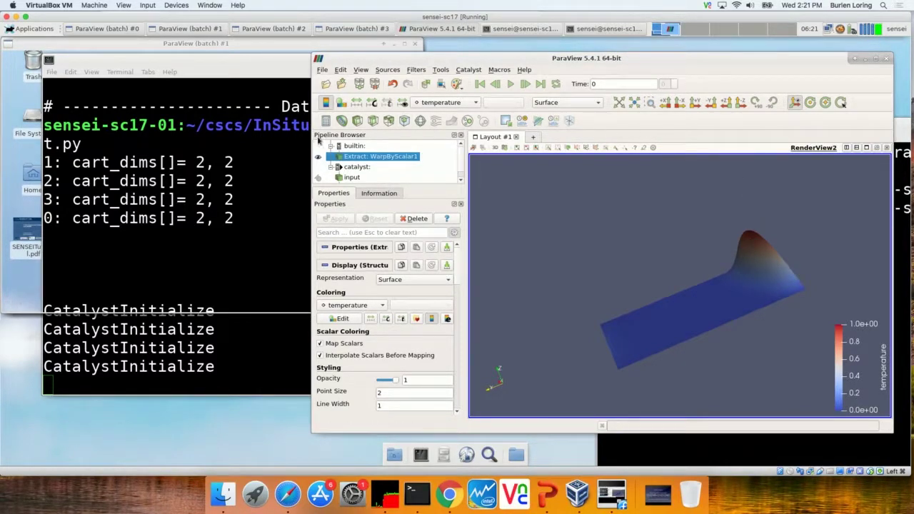
Step: Exit ParaView and abort the pjacobi_catalyst run in the simulation terminal
left_click(322, 69)
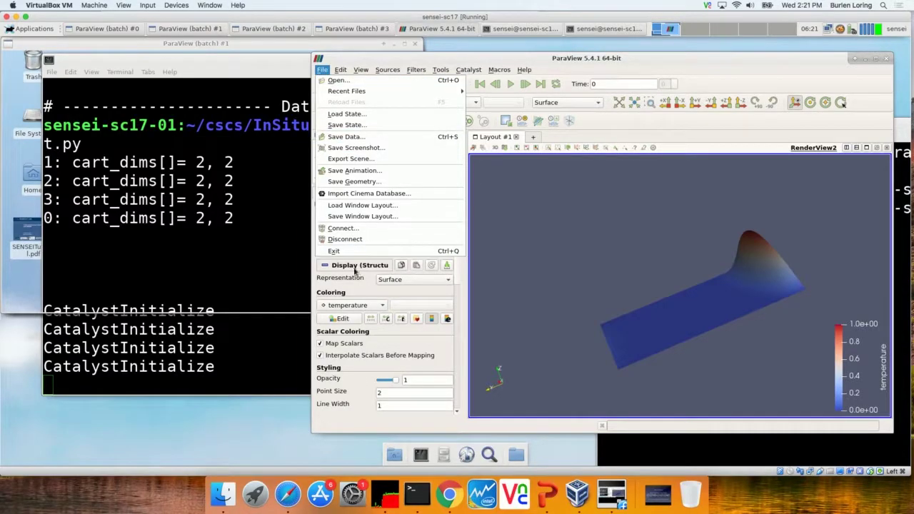
left_click(339, 252)
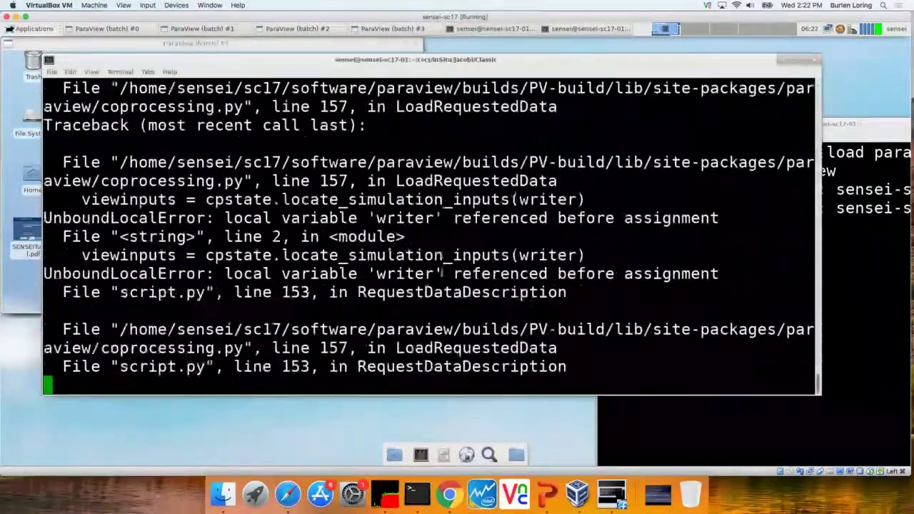
key("ctrl+c")
key("ctrl+c")
key("ctrl+c")
key("ctrl+c")
key("ctrl+c")
key("ctrl+c")
key("ctrl+c")
key("ctrl+c")
key("ctrl+c")
key("ctrl+c")
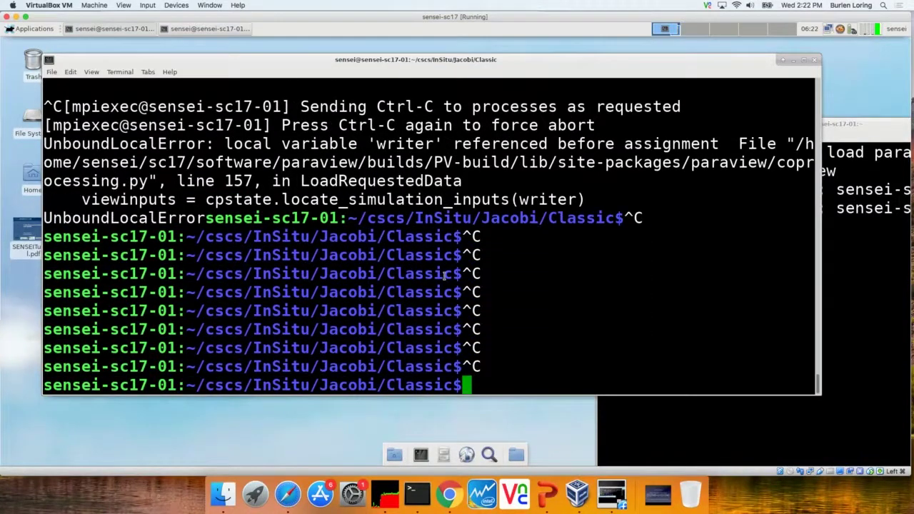
Step: List the files in the Jacobi/Classic directory to check the images written by the run
type("ls")
key("Return")
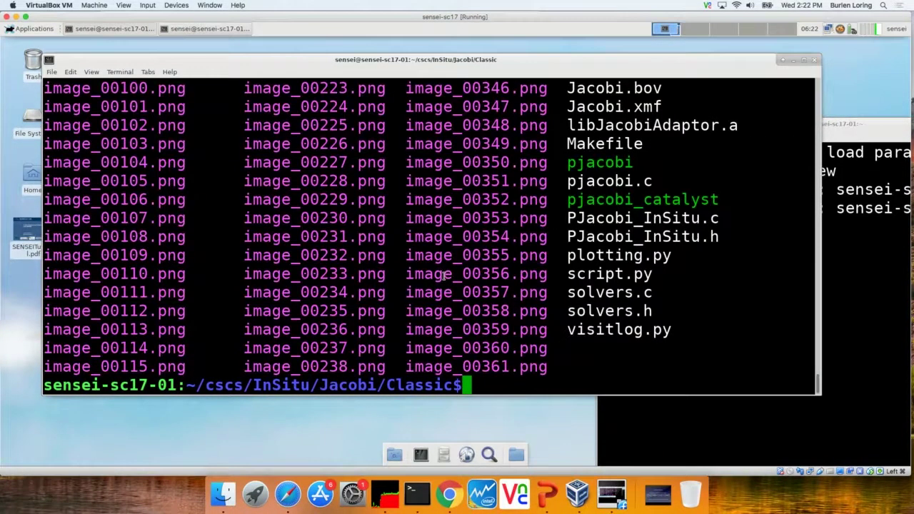